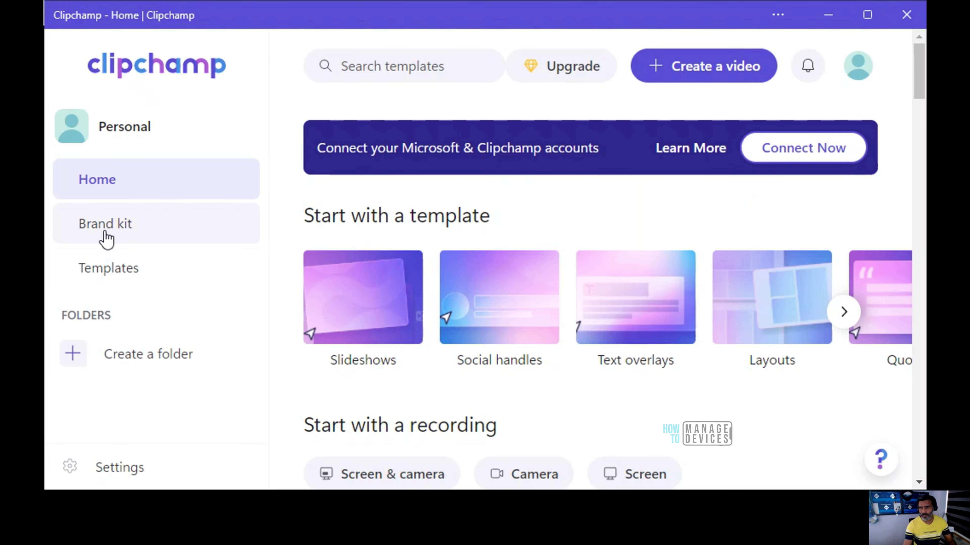
Browse the template categories from Slideshows through Real estate and Law.
left_click(111, 276)
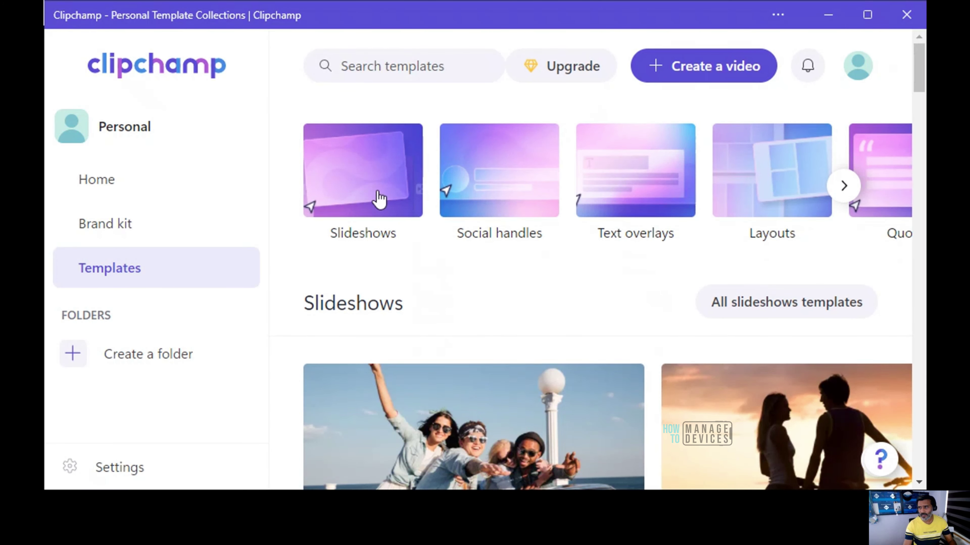
left_click(841, 191)
left_click(841, 191)
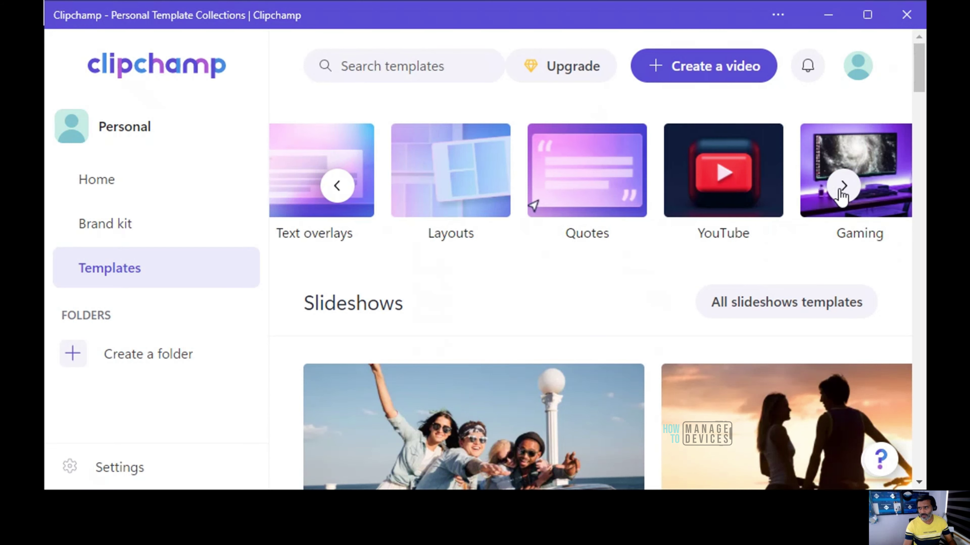
left_click(841, 191)
left_click(843, 186)
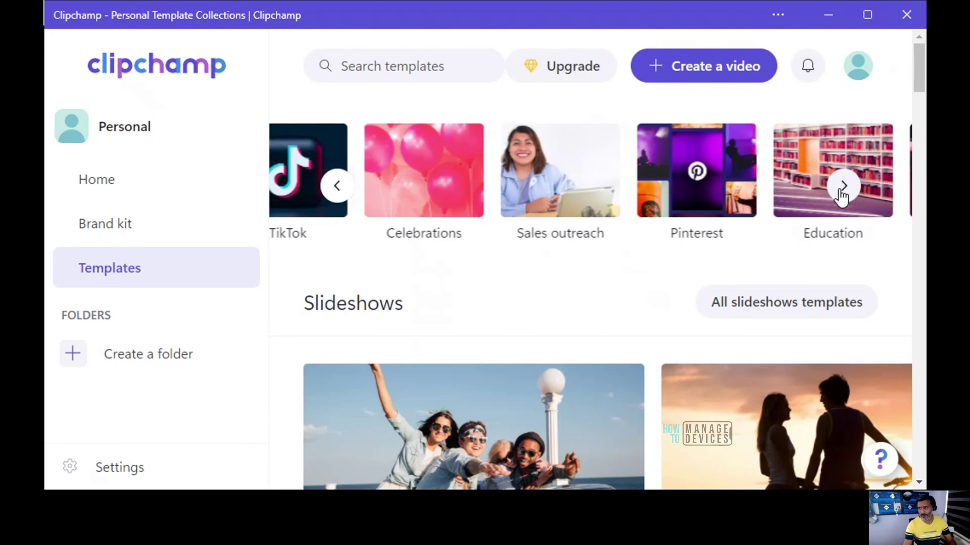
left_click(844, 186)
left_click(843, 186)
left_click(844, 186)
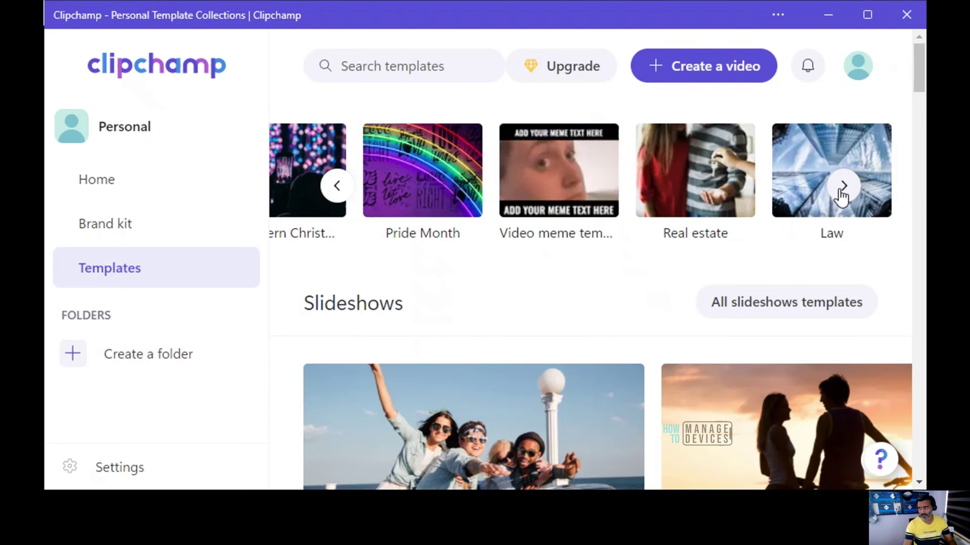
Create a new video in a maximized window and import the Windows 365 Cloud PC Azure AD Joined.mp4 file into its media.
left_click(712, 74)
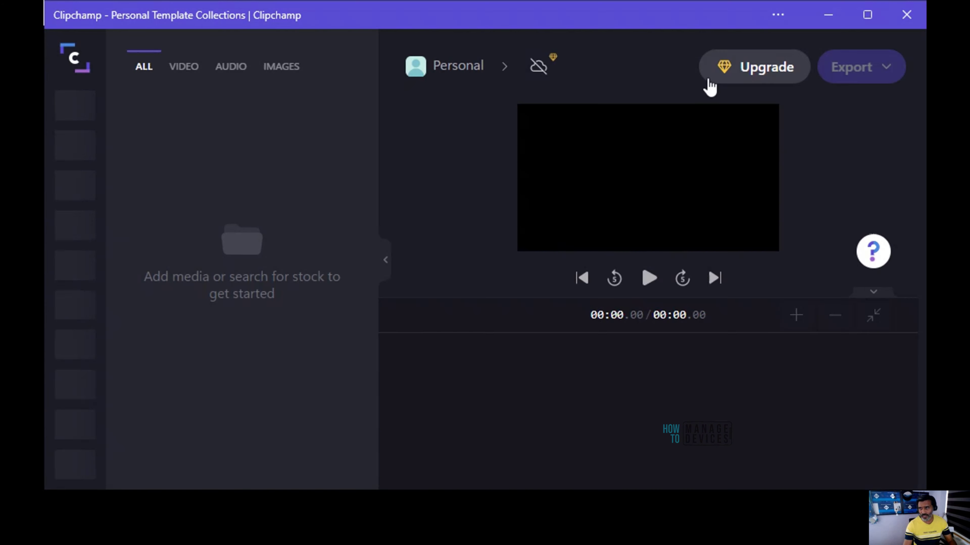
left_click(868, 21)
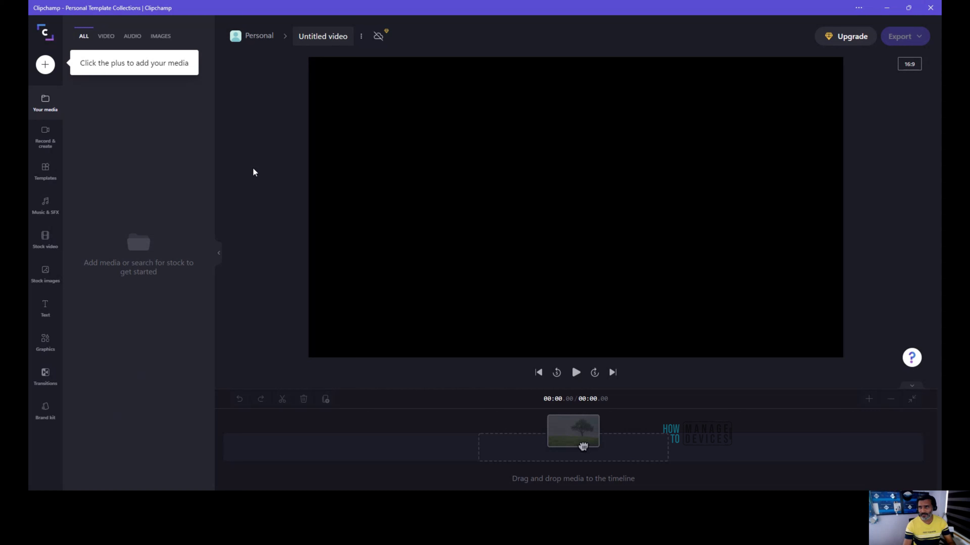
left_click(46, 66)
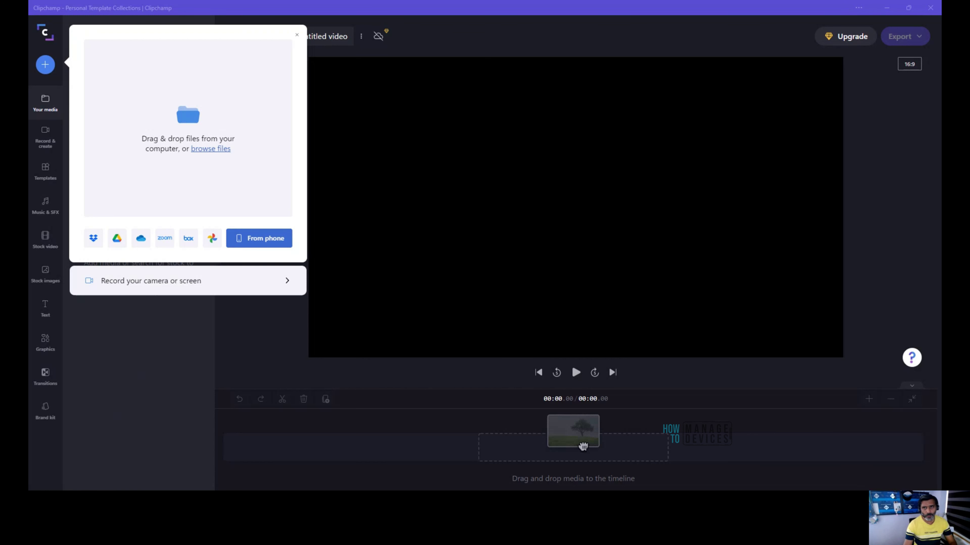
left_click_drag(56, 138, 55, 137)
mouse_move(152, 125)
left_mouse_down()
mouse_move(163, 117)
mouse_move(149, 130)
left_mouse_up()
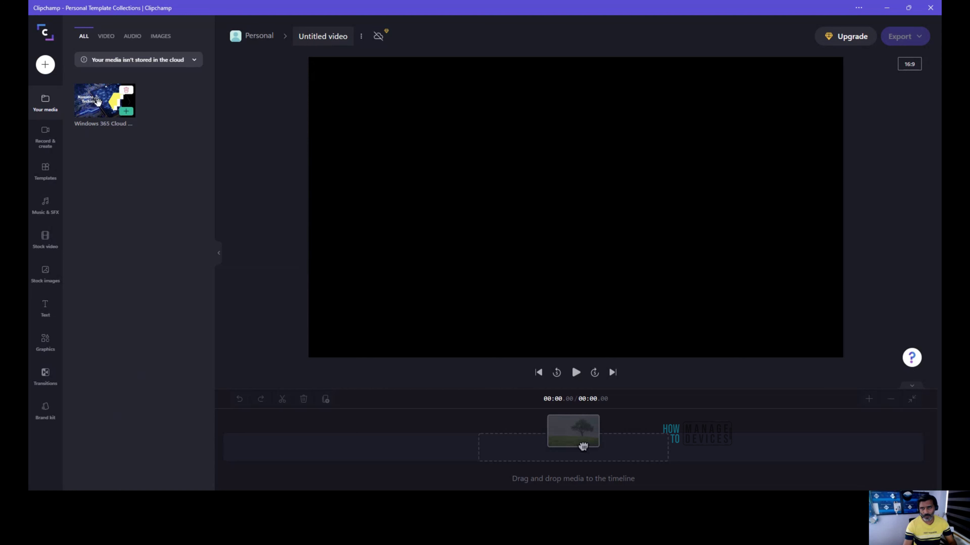
left_click_drag(98, 101, 68, 105)
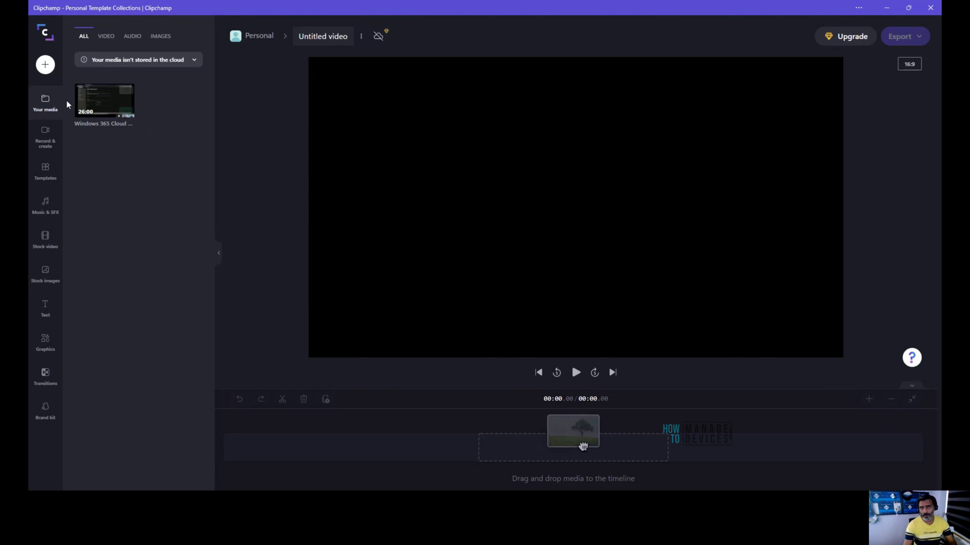
Place the imported Windows 365 Cloud PC video at the start of the timeline.
left_click(46, 66)
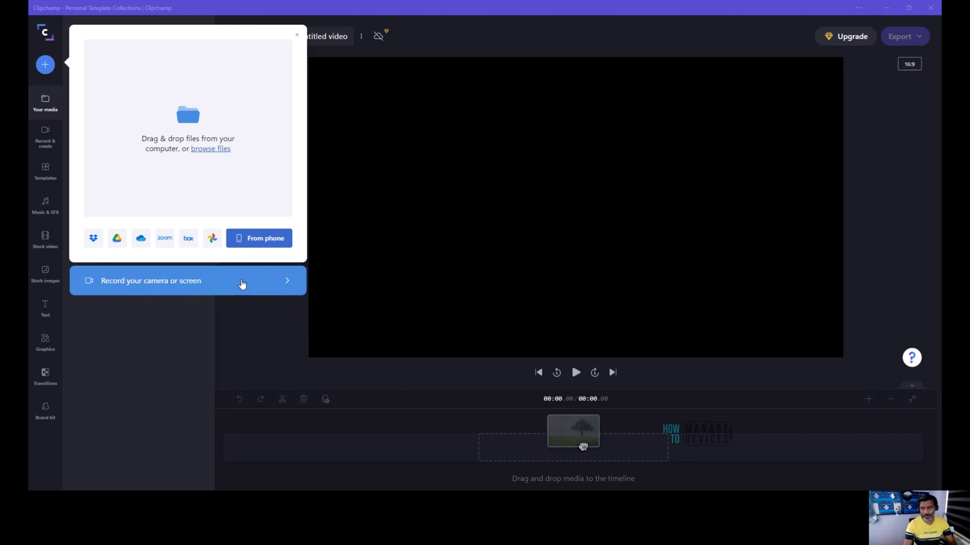
left_click(122, 357)
left_click_drag(108, 102, 255, 451)
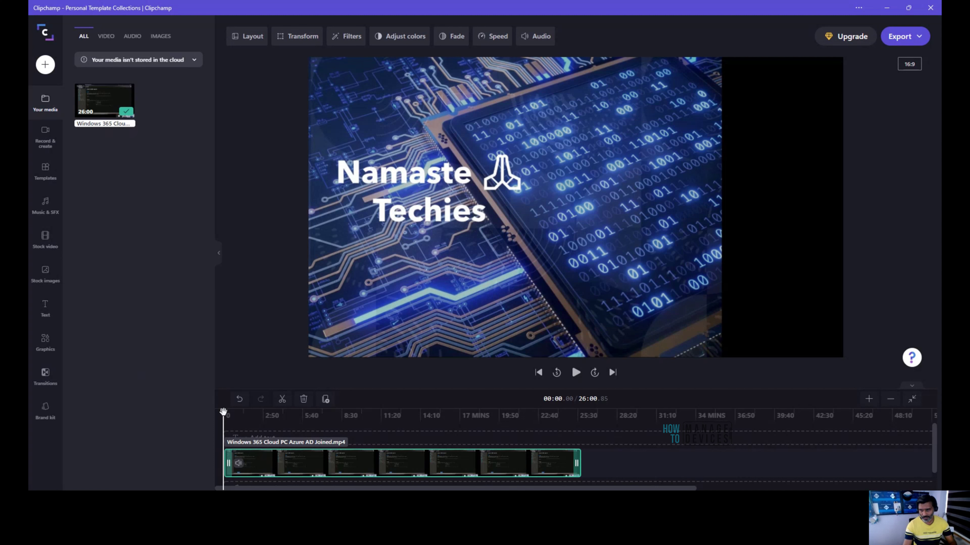
Scrub through the clip to preview its content and try to extend its end on the timeline.
left_click_drag(224, 411, 374, 444)
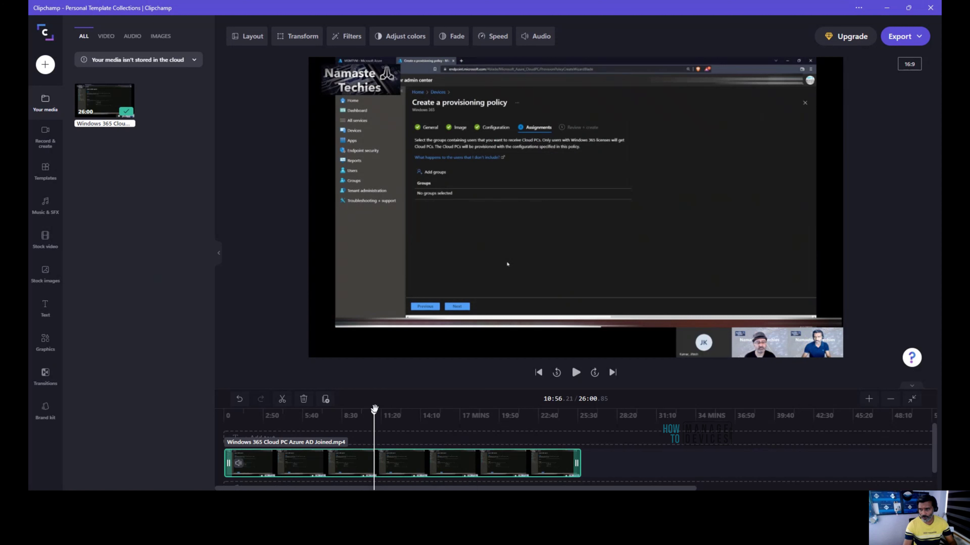
left_click_drag(374, 413, 234, 425)
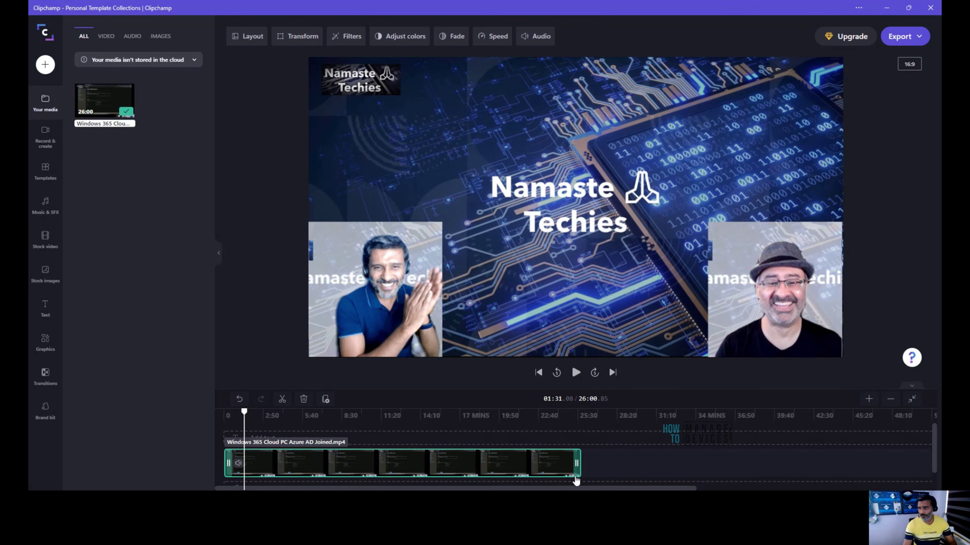
left_click_drag(577, 464, 708, 465)
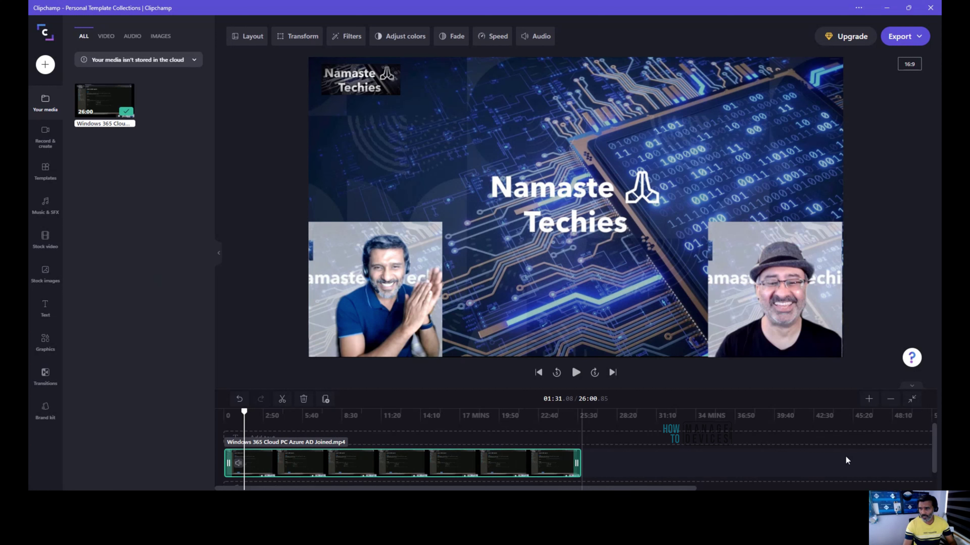
Magnify the timeline to inspect the clip's frames up close, and fit the whole clip back into view.
left_click(868, 399)
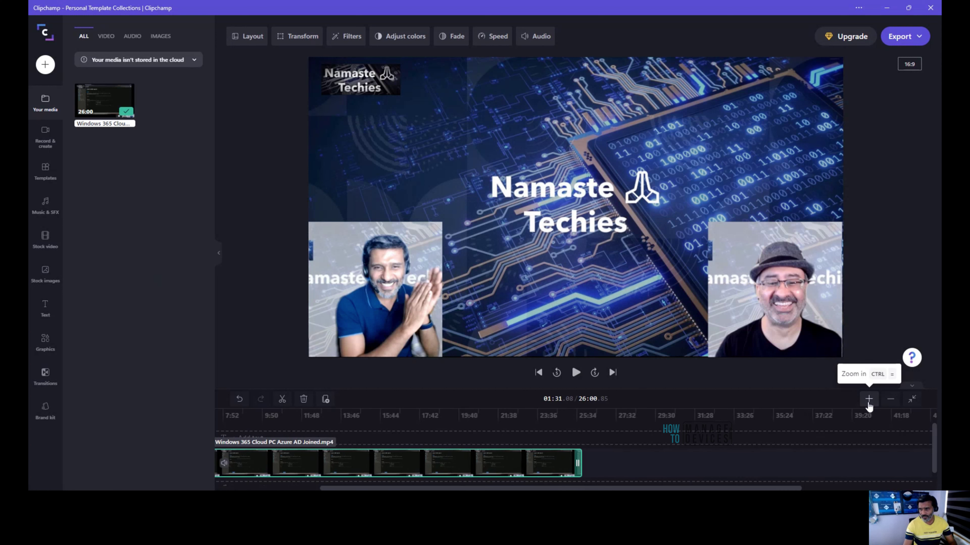
left_click(868, 404)
left_click(869, 401)
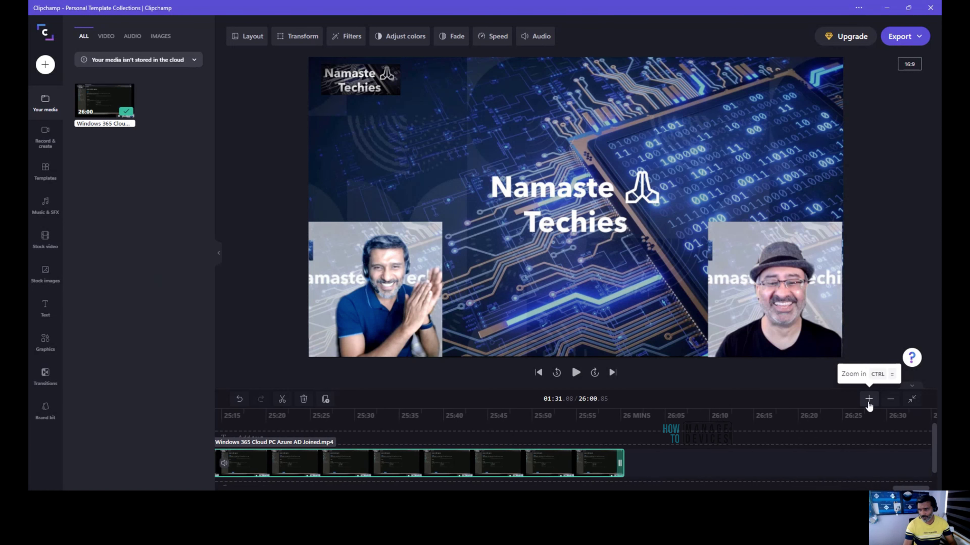
left_click(869, 401)
left_click(868, 400)
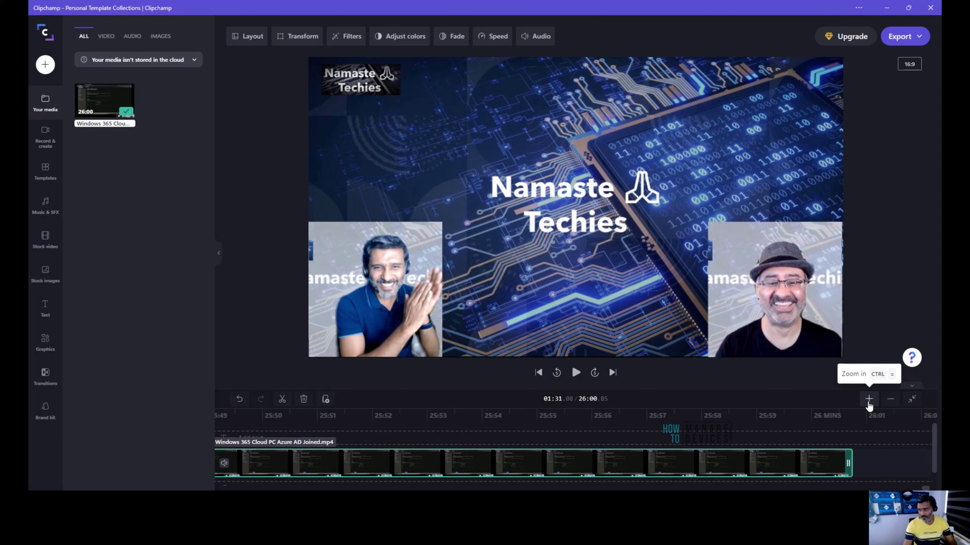
left_click(868, 401)
left_click(868, 402)
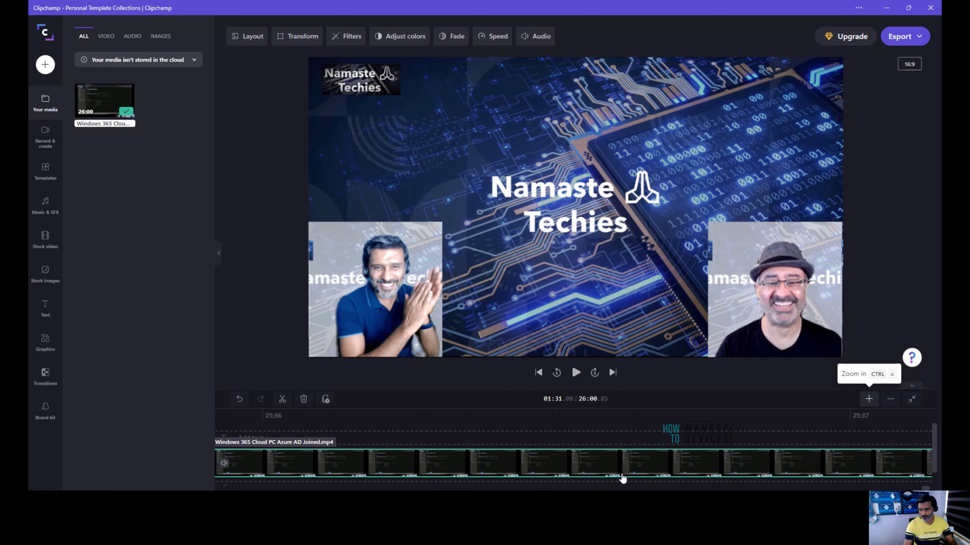
scroll(371, 484, "left", 2)
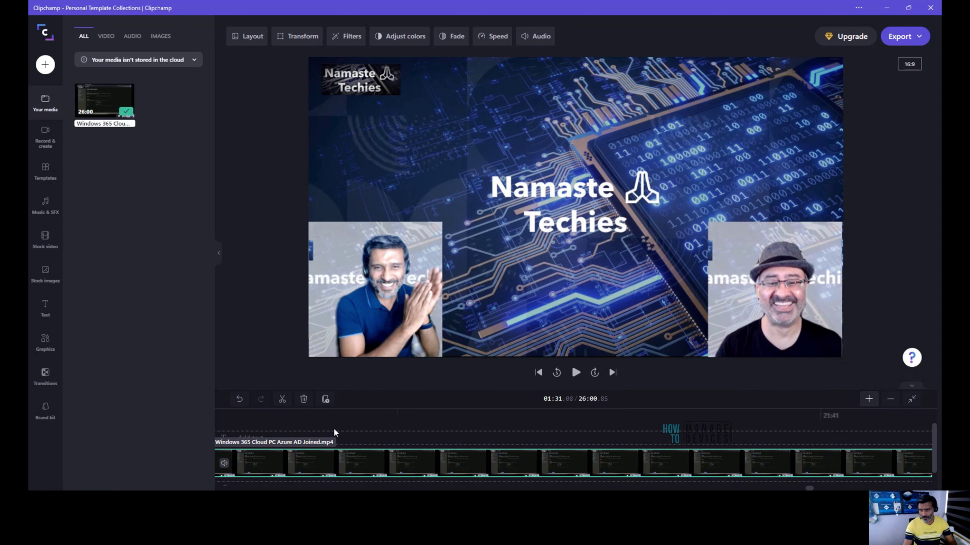
key("ctrl+0")
Split the clip at about 7:20 and again at about 8:58 to isolate the section in between.
left_click(328, 447)
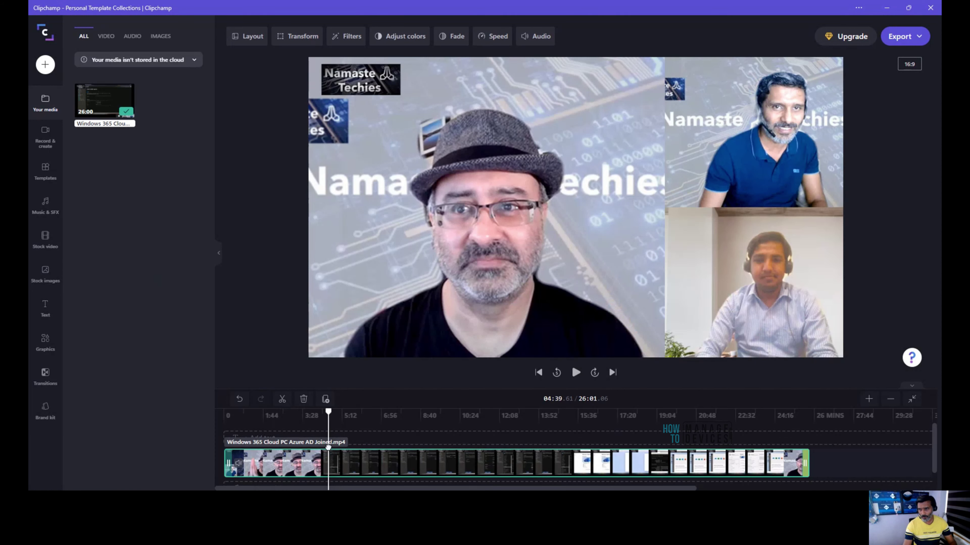
left_click(327, 412)
left_click_drag(328, 412, 319, 412)
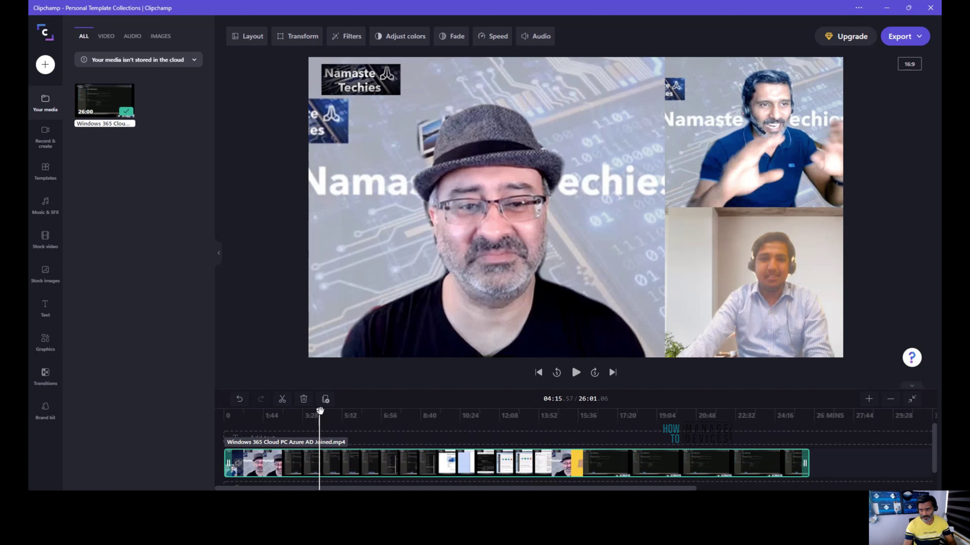
left_click_drag(320, 410, 384, 454)
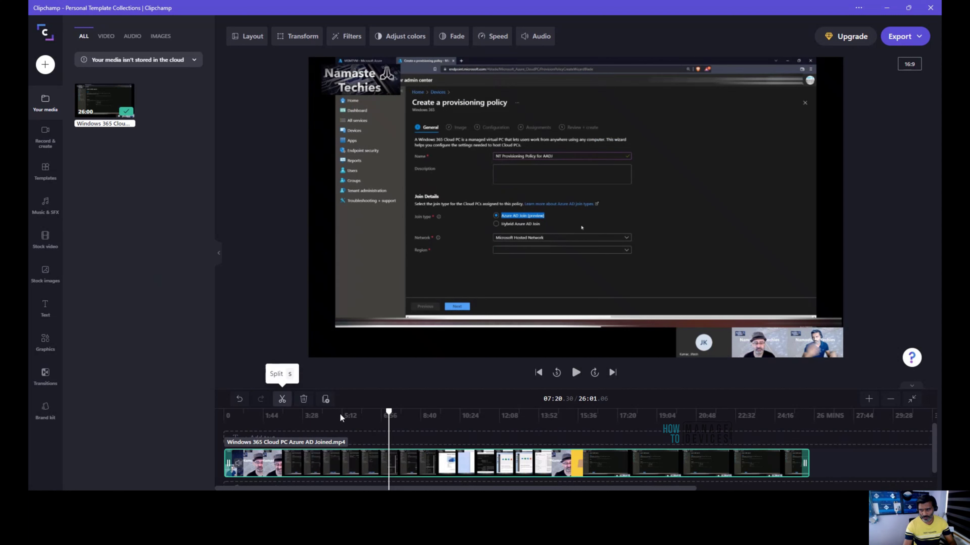
left_click(281, 400)
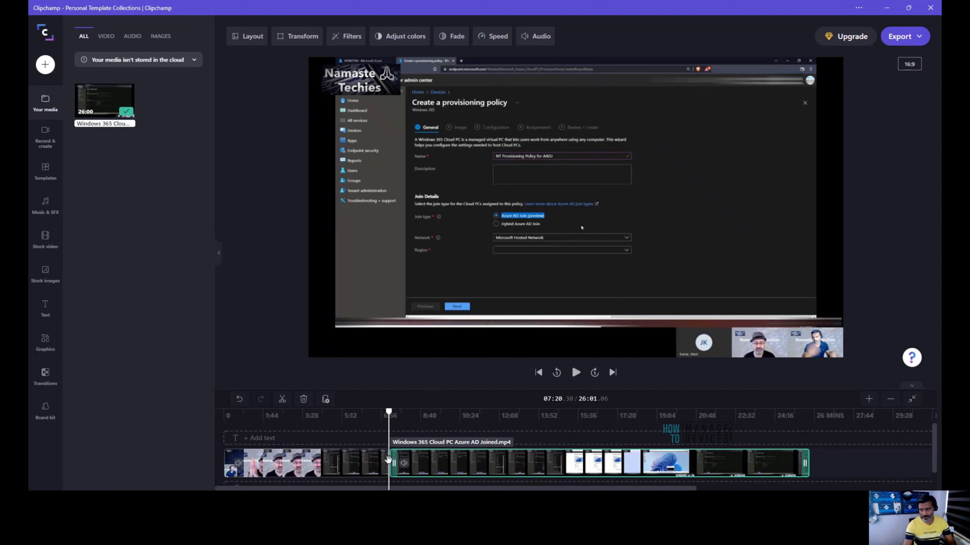
left_click(425, 414)
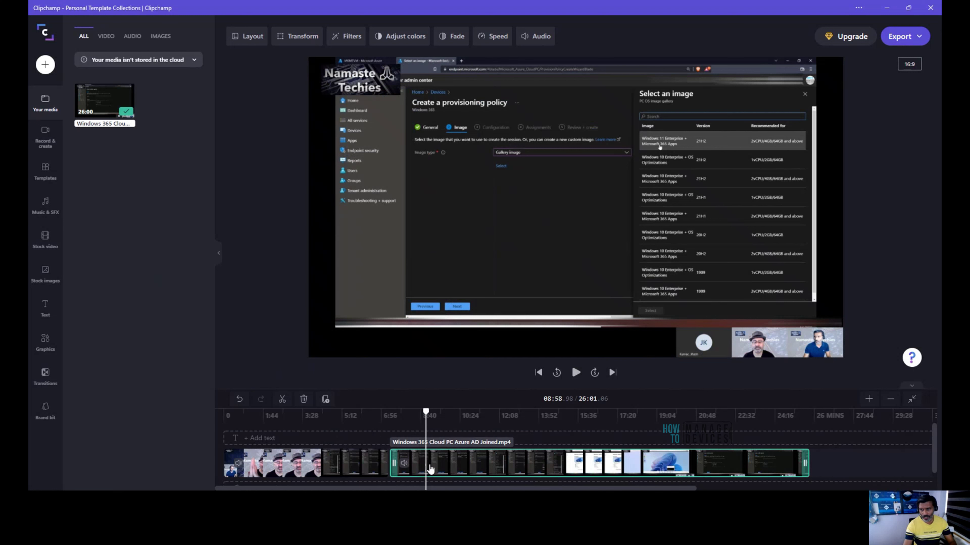
left_click(282, 399)
Delete the section between the two splits and move the remaining clip back to close the gap.
left_click(412, 464)
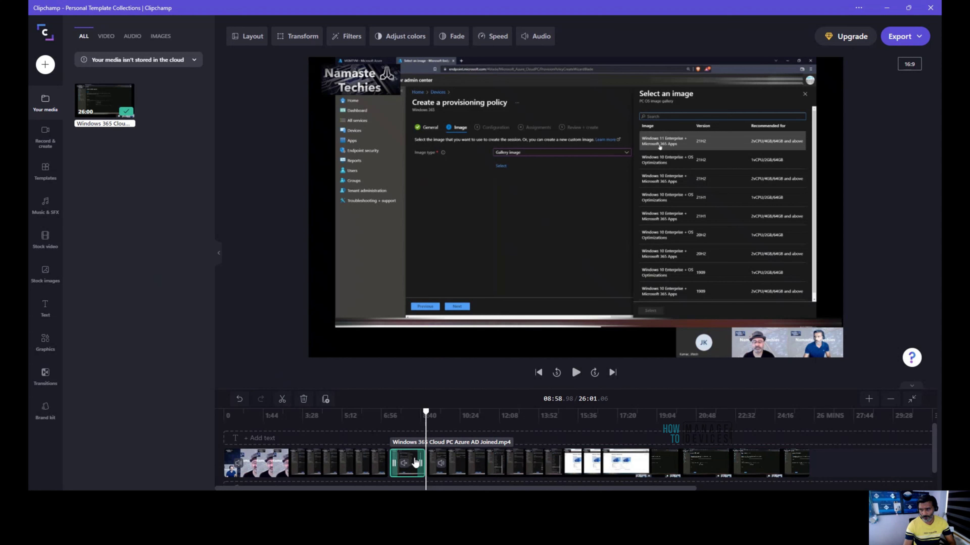
right_click(407, 460)
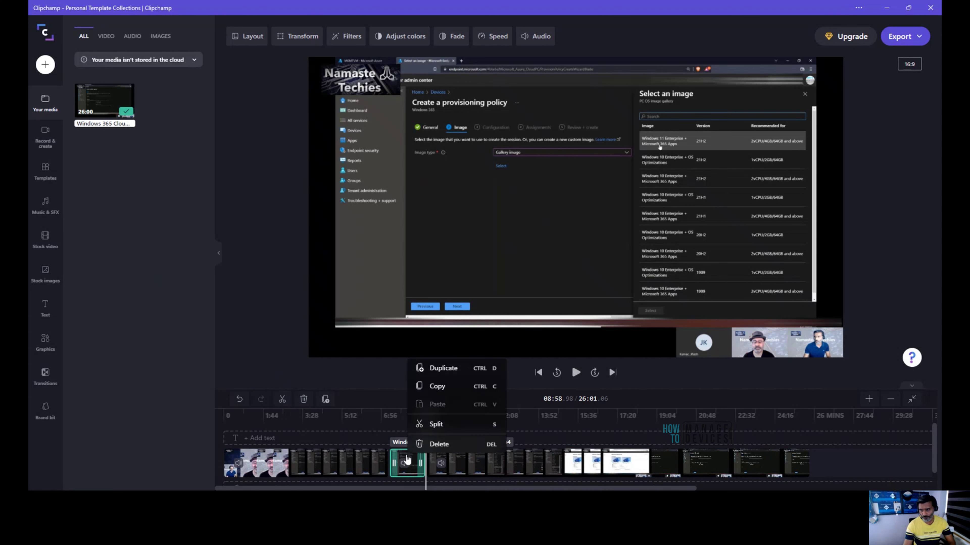
left_click(437, 444)
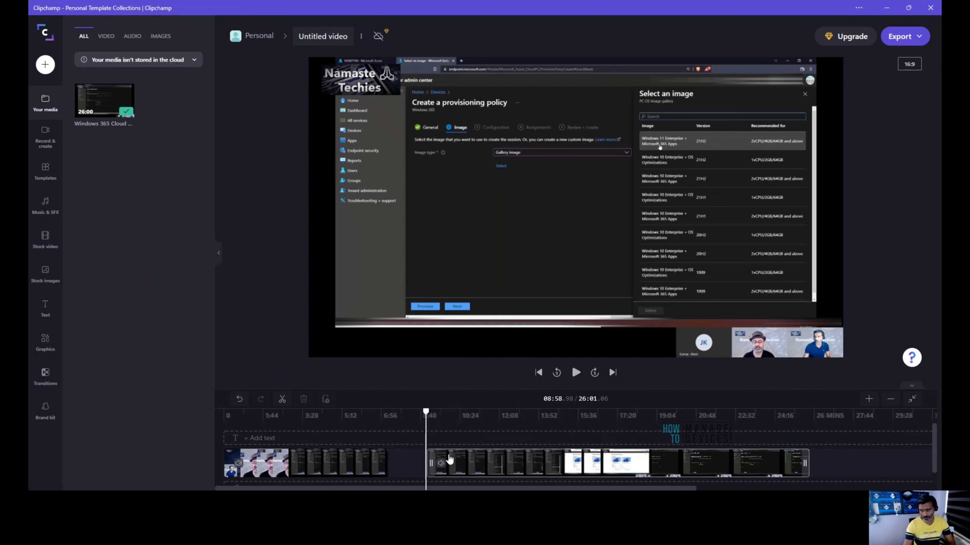
left_click_drag(460, 462, 425, 450)
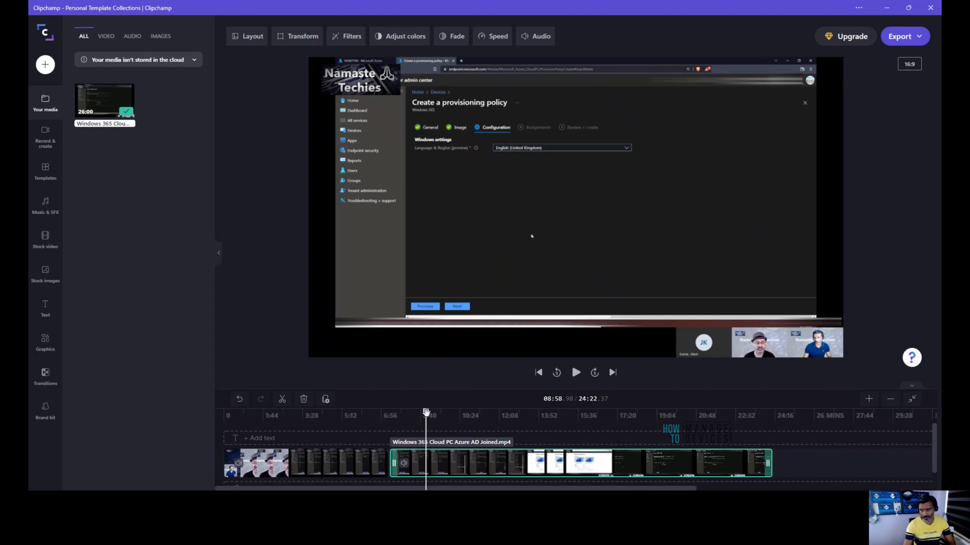
Play the video from about 6:57 to review the transition across the cut between the two clips.
left_click_drag(426, 412, 380, 412)
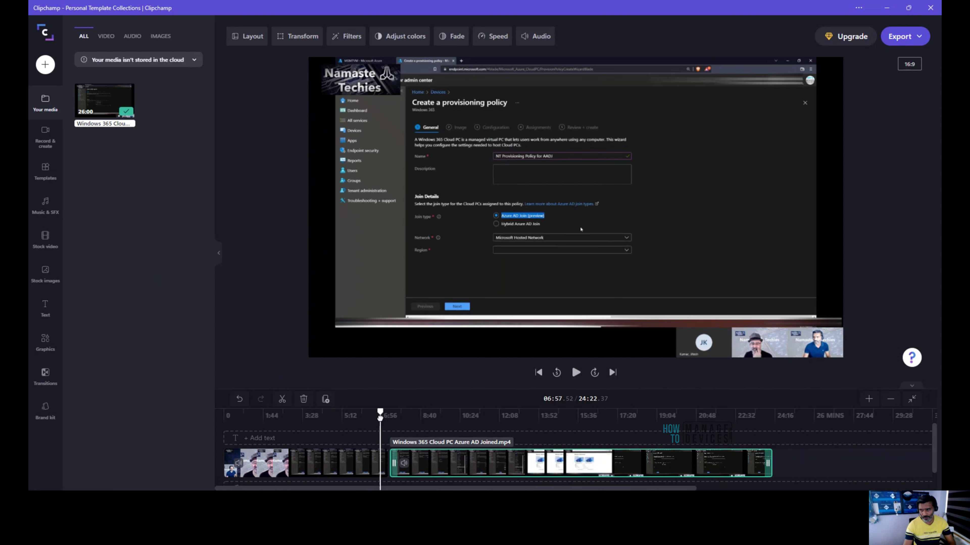
left_click(577, 378)
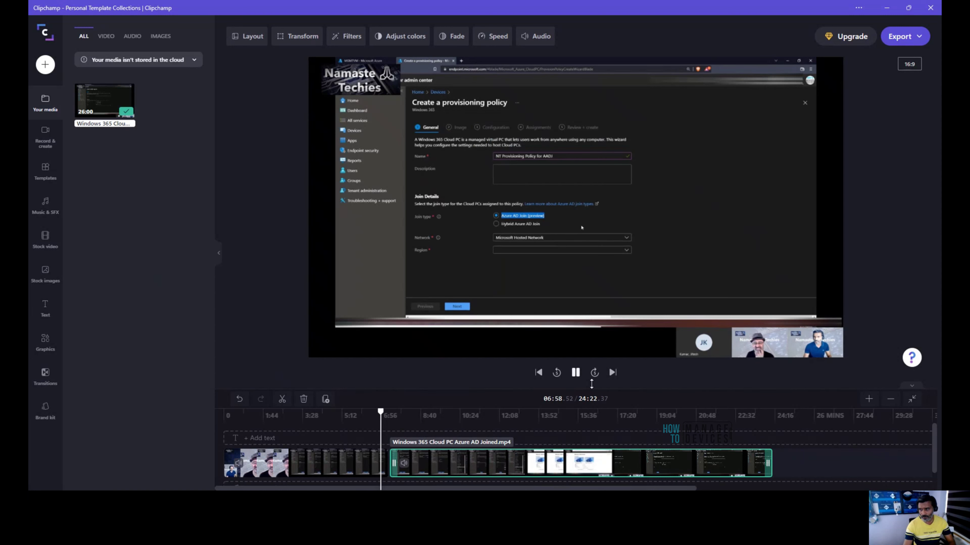
left_click(239, 469)
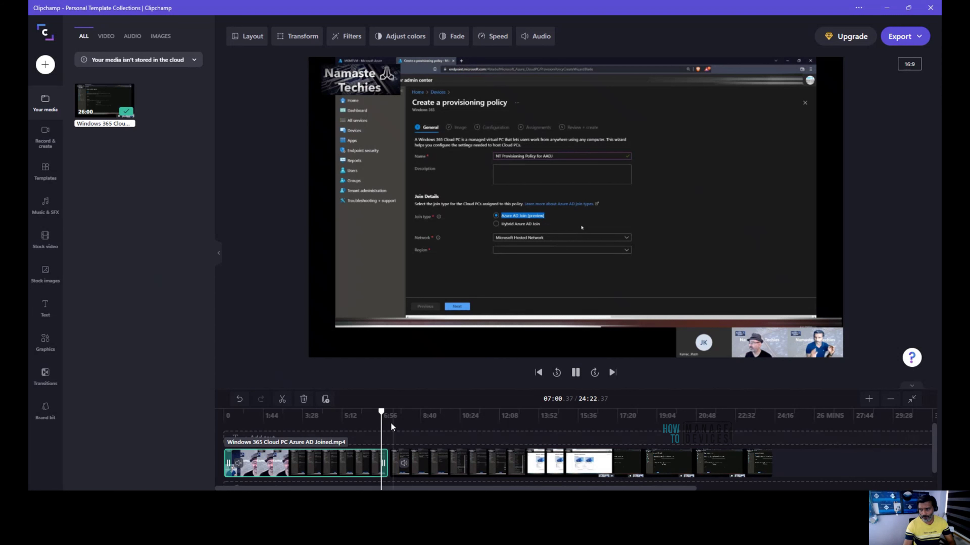
left_click(868, 399)
left_click(869, 401)
left_click(869, 399)
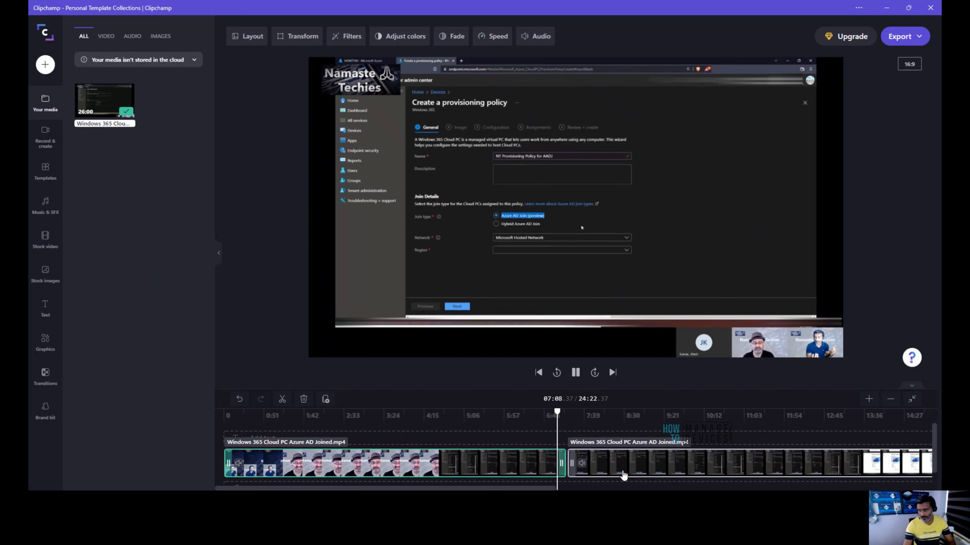
left_click(616, 466)
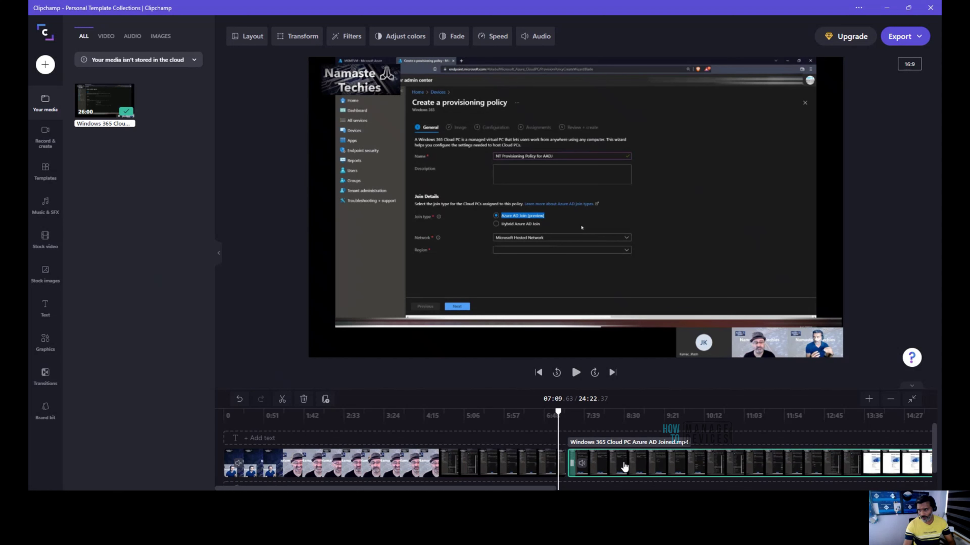
left_click(575, 372)
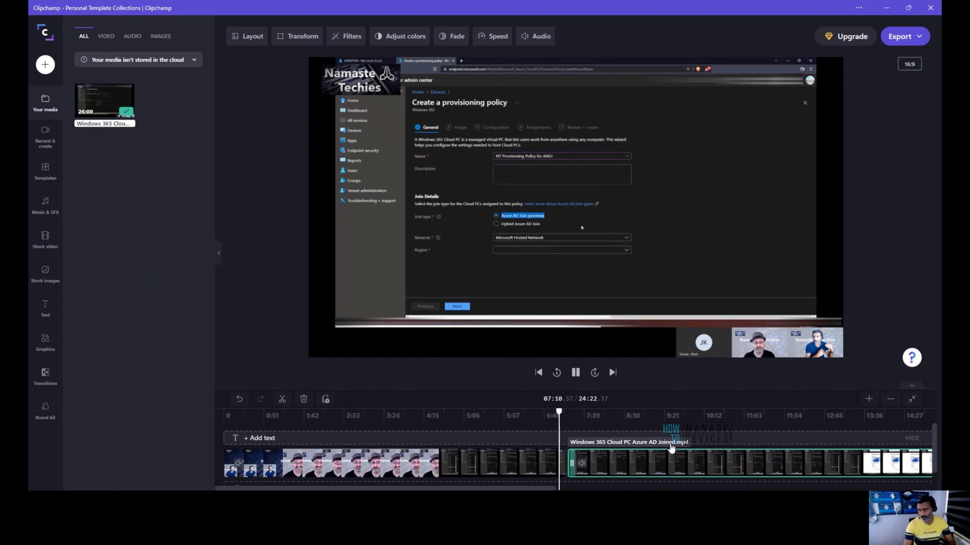
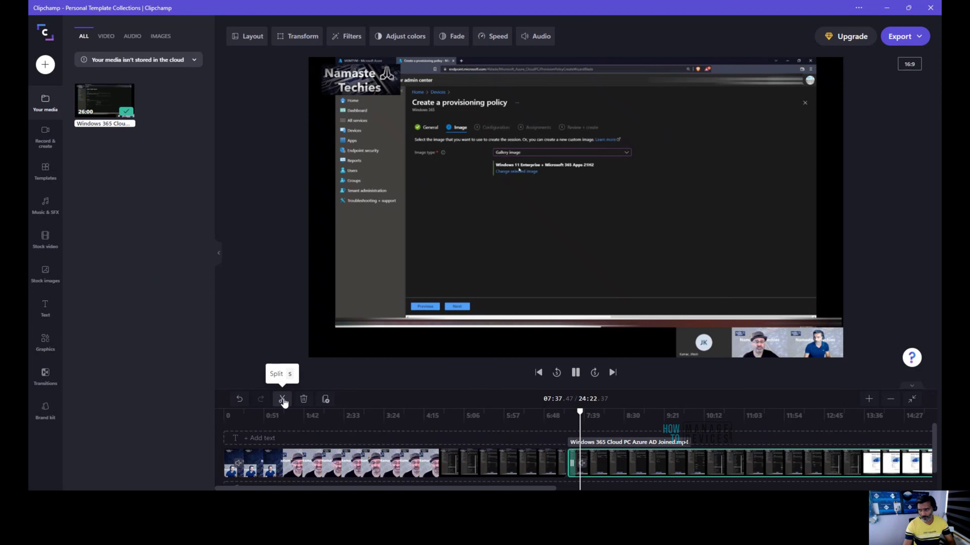
Split the clip at about 7:39 and duplicate the short segment just before that split.
left_click(282, 400)
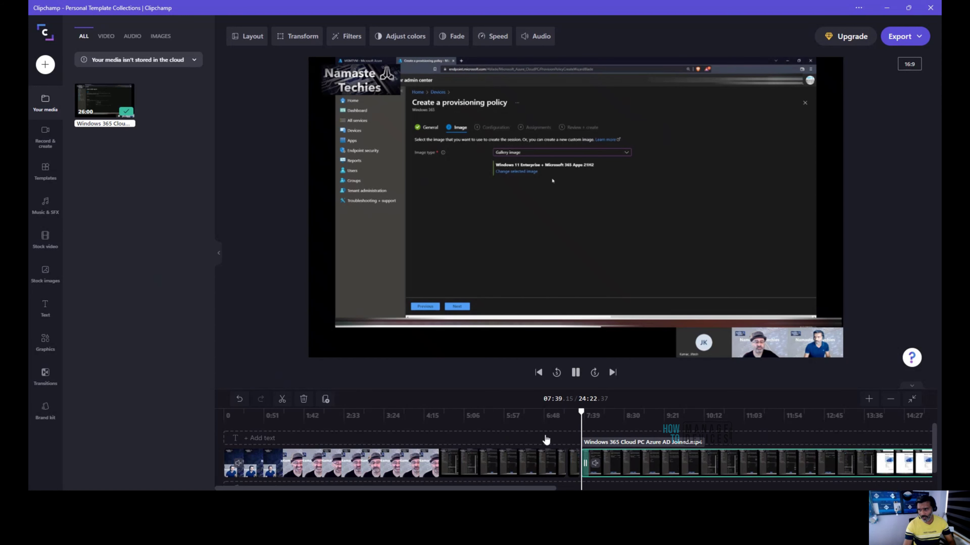
left_click(576, 466)
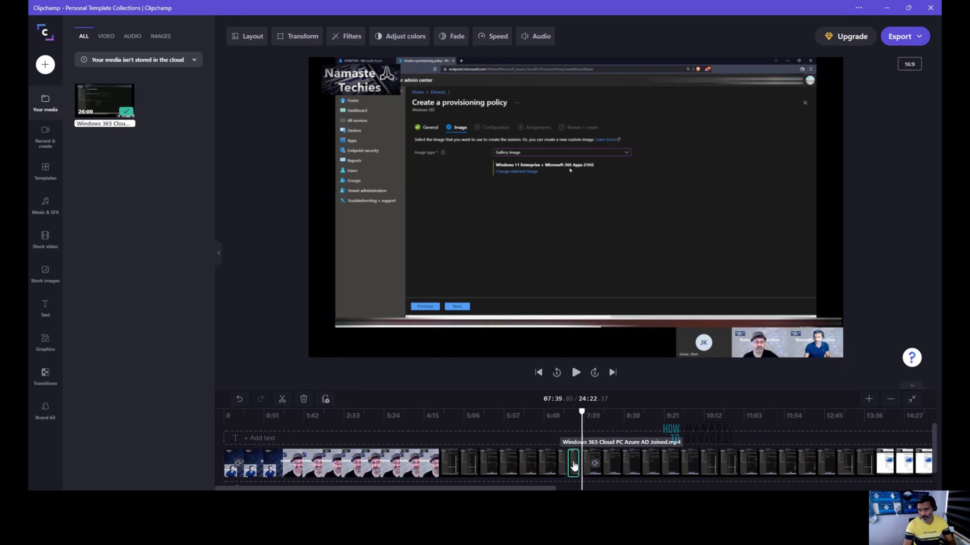
left_click(326, 400)
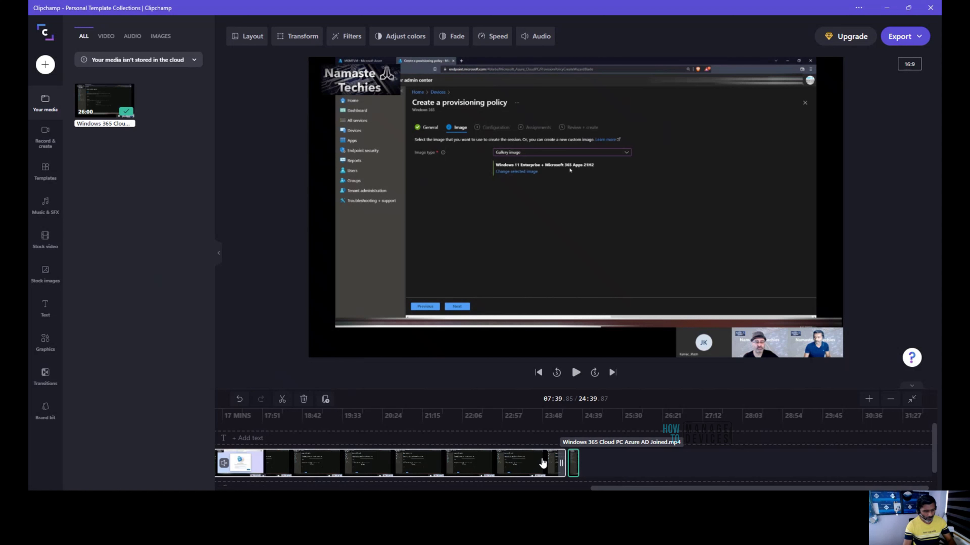
key("ctrl+z")
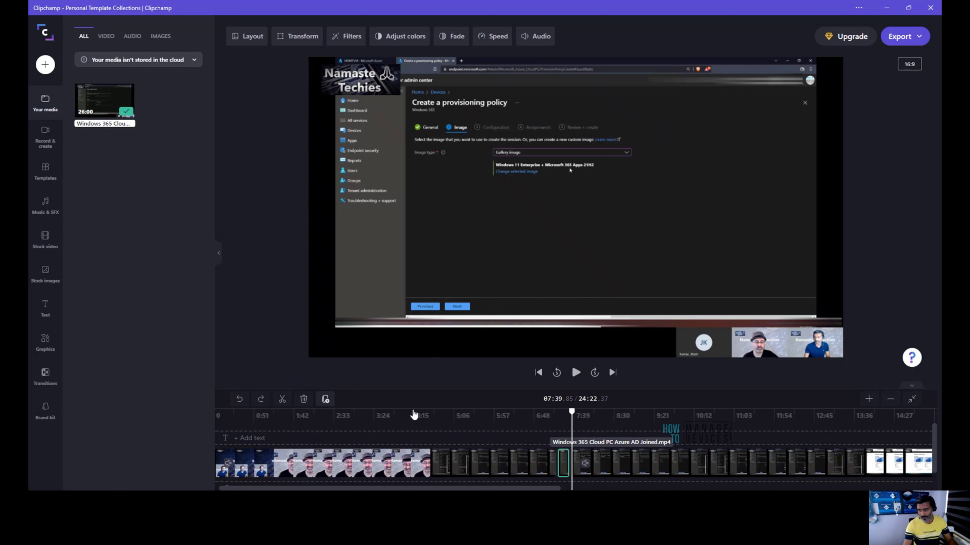
left_click_drag(571, 411, 567, 411)
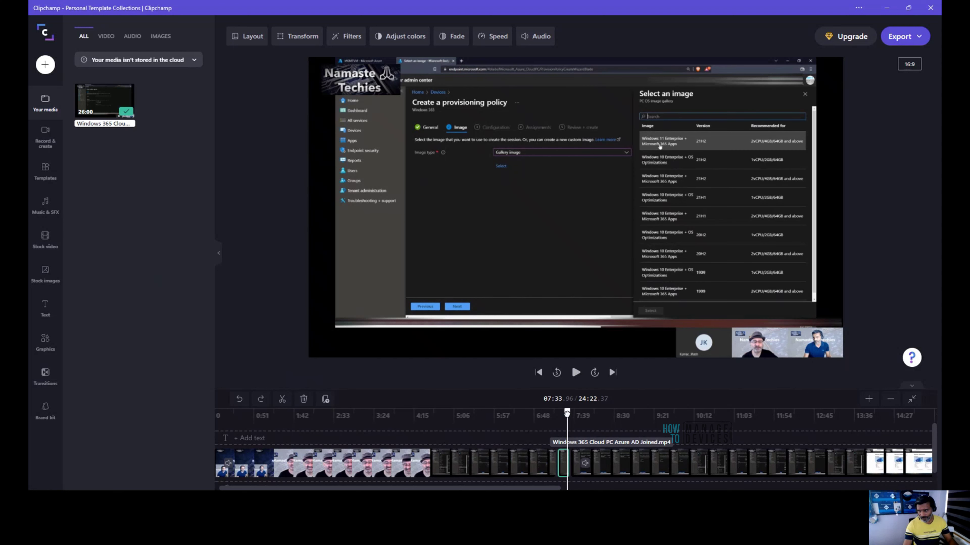
left_click(325, 400)
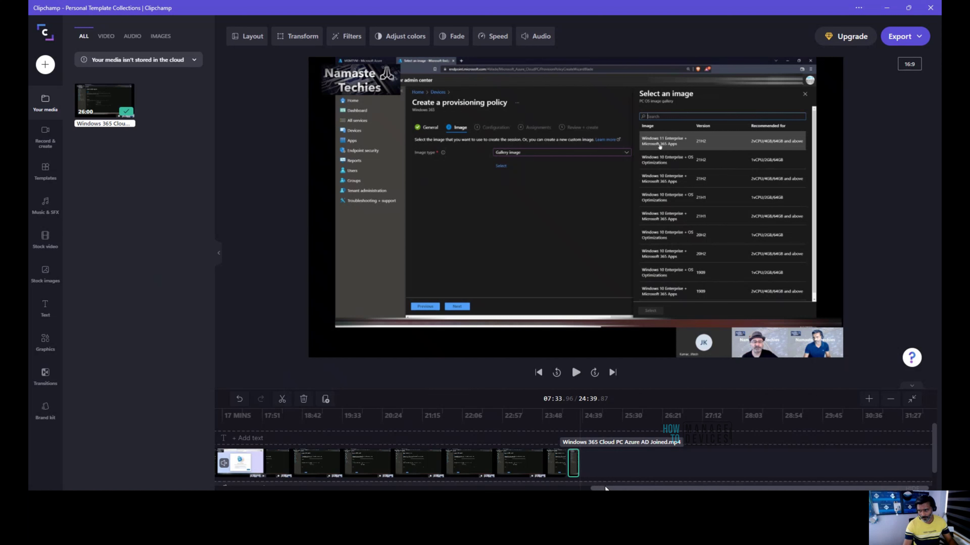
Move the duplicated segment from the end of the timeline onto a separate track above the original short segment.
left_click_drag(574, 462, 327, 451)
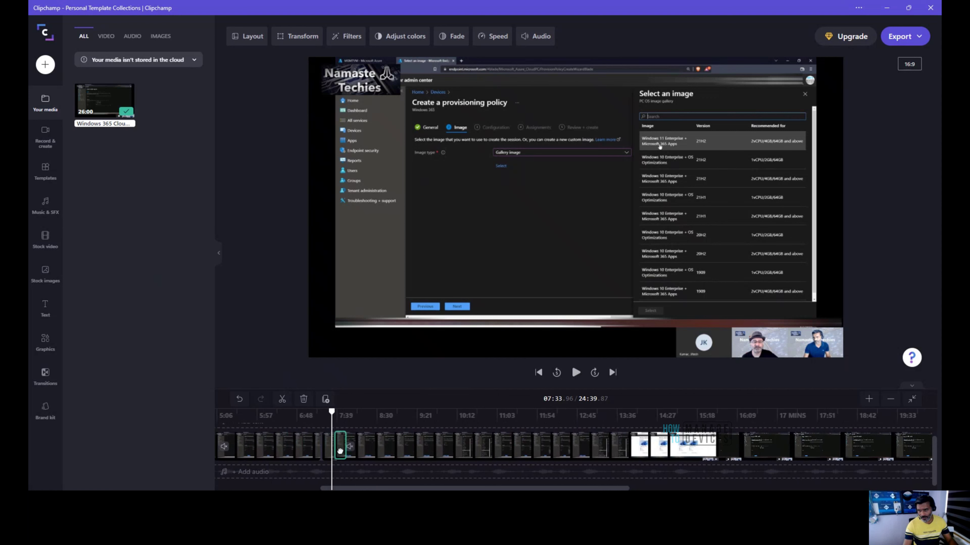
left_click_drag(340, 452, 329, 448)
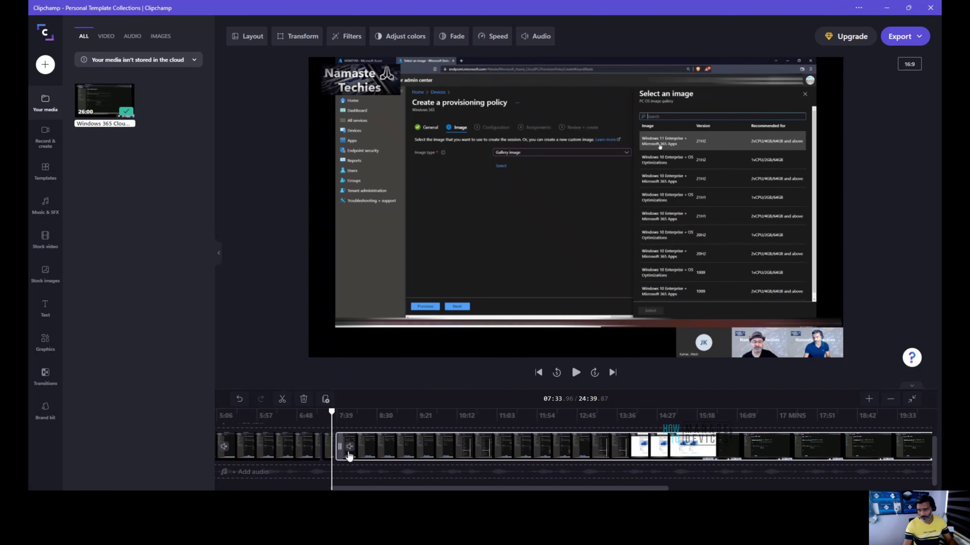
left_click(327, 448)
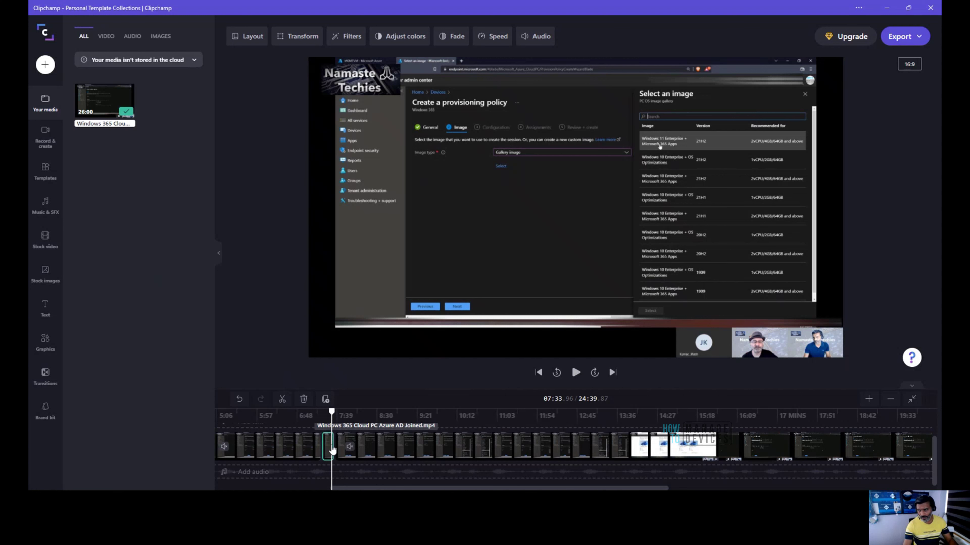
left_click_drag(416, 489, 609, 489)
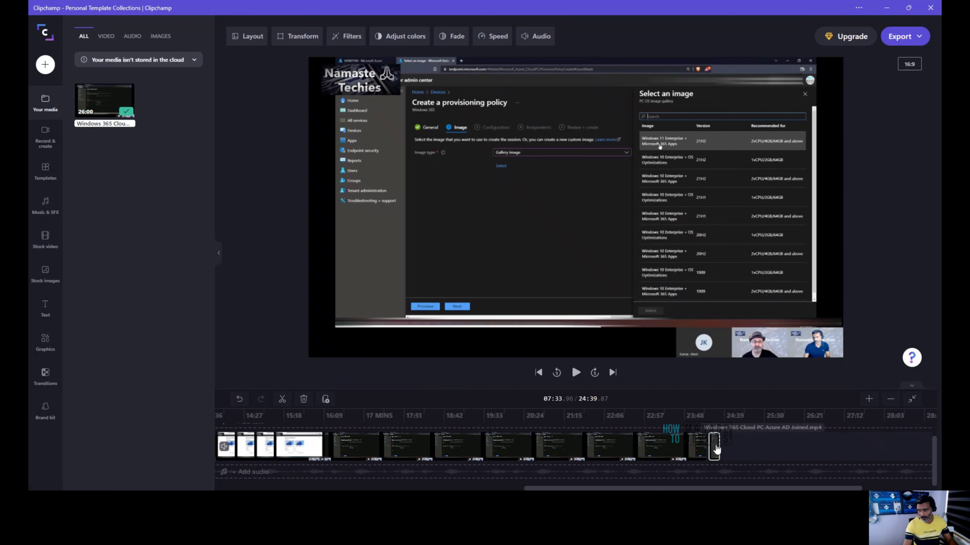
left_click_drag(716, 450, 340, 428)
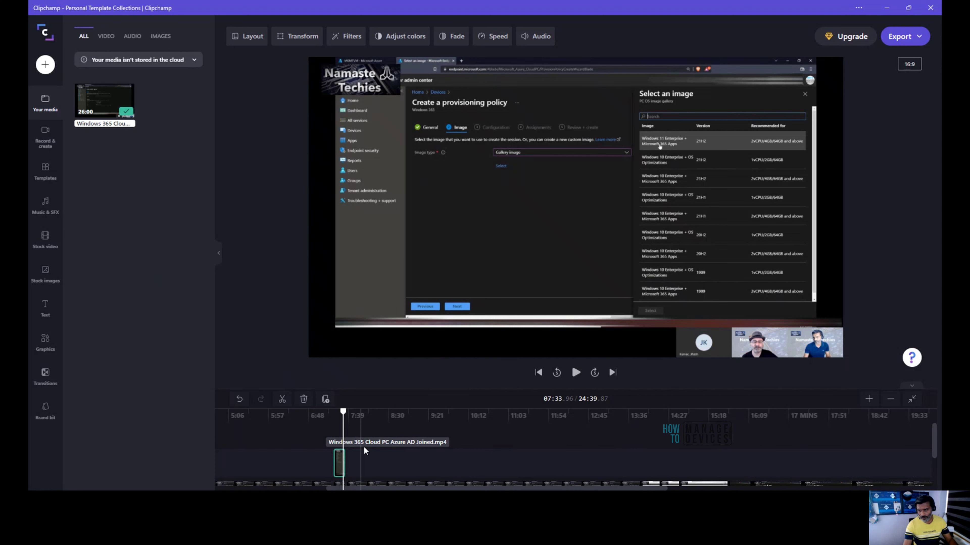
scroll(384, 458, "down", 1)
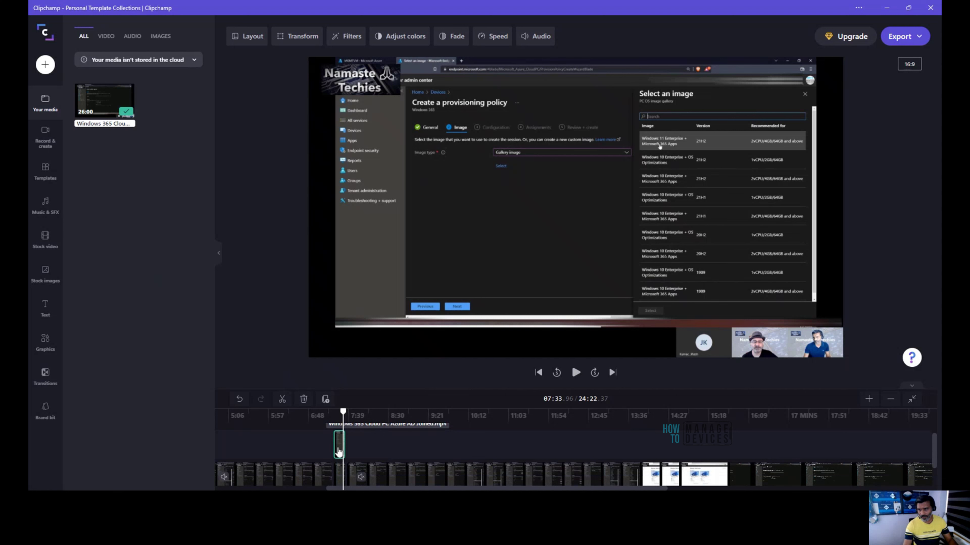
left_click_drag(342, 439, 351, 477)
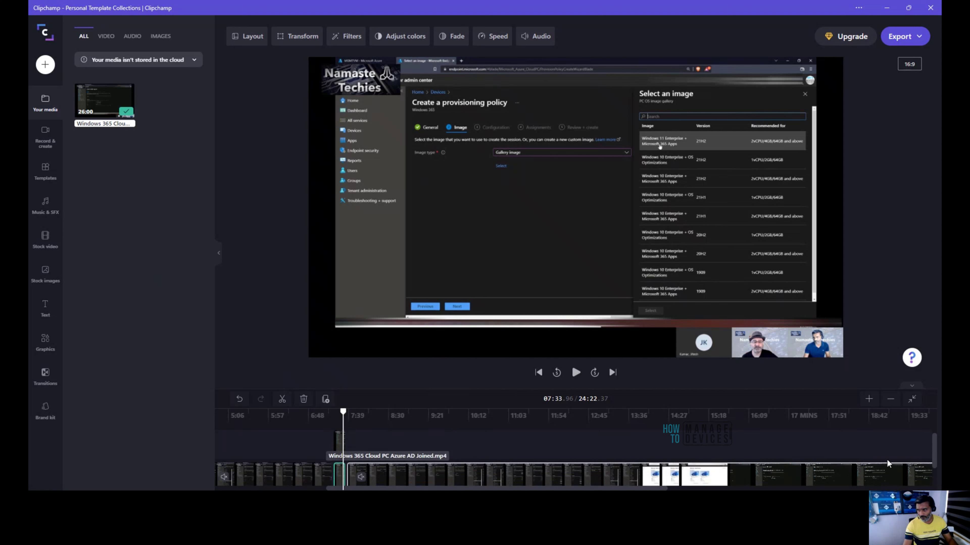
Turn the duplicated segment on the upper track into a top-left picture-in-picture, with the playhead at about 7:28.
left_click(339, 444)
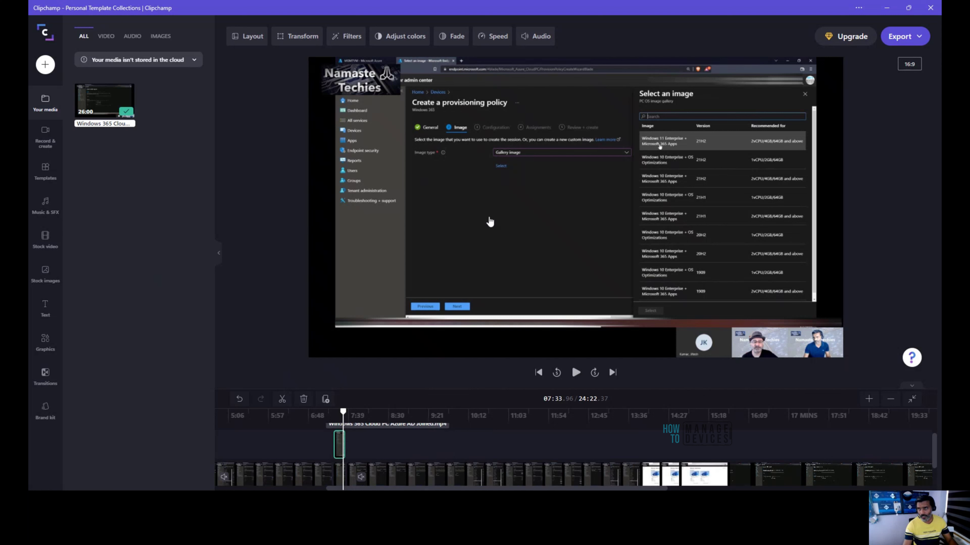
right_click(340, 444)
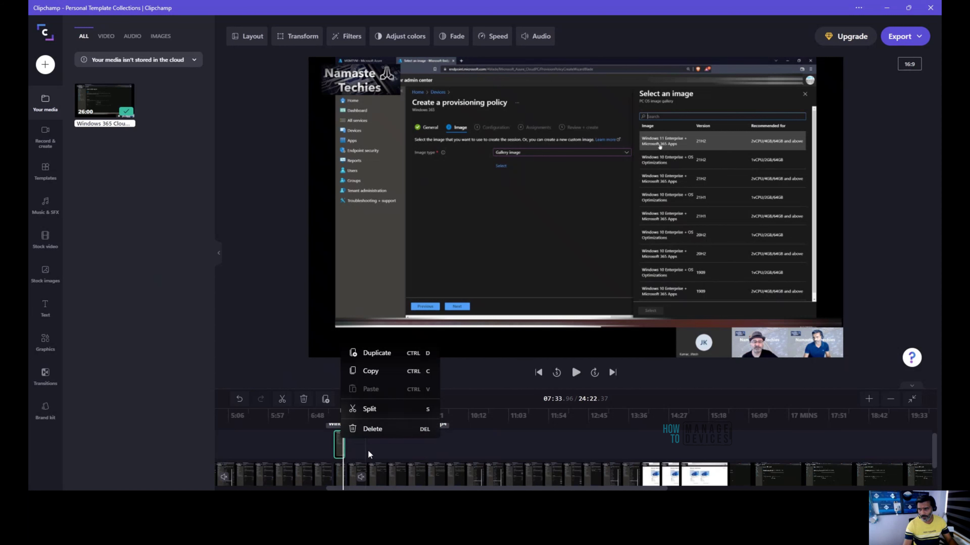
left_click(338, 414)
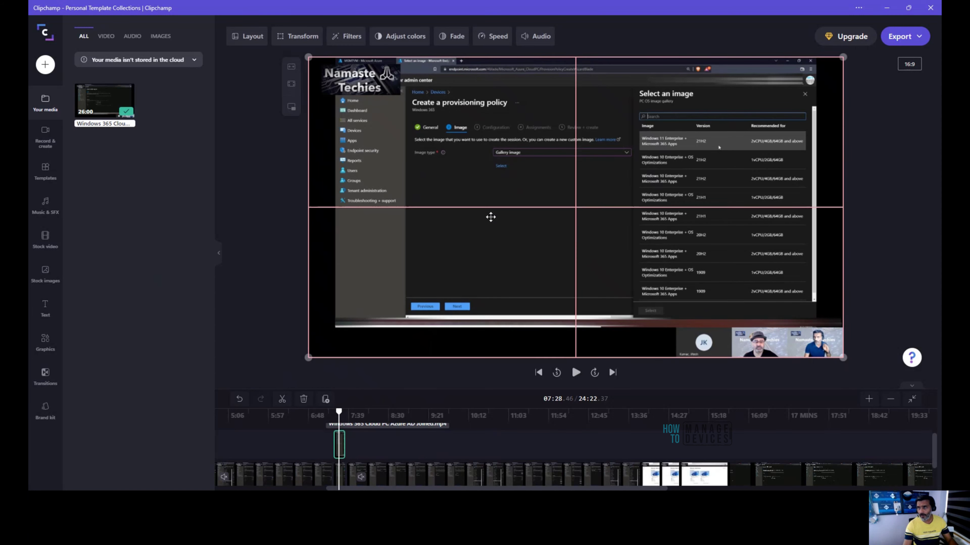
left_click_drag(491, 217, 508, 248)
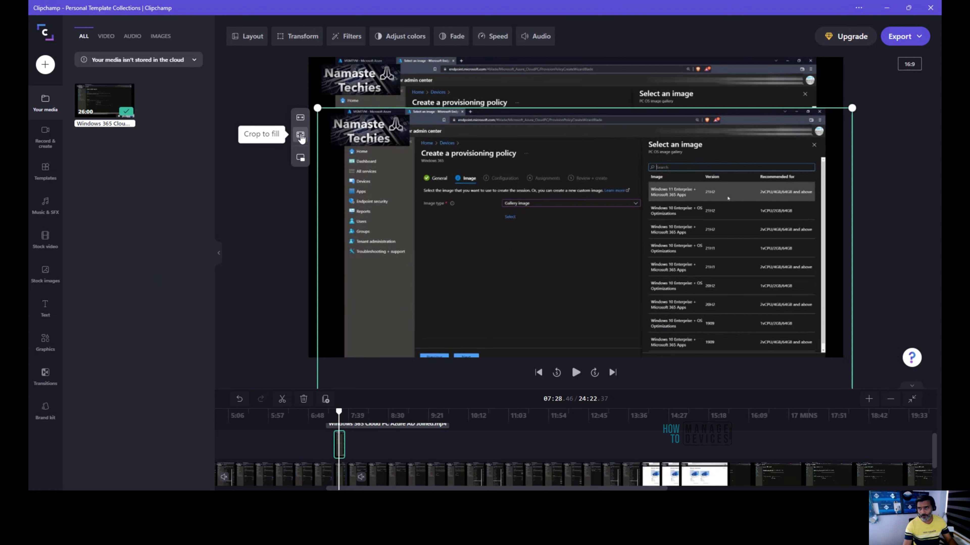
left_click(301, 159)
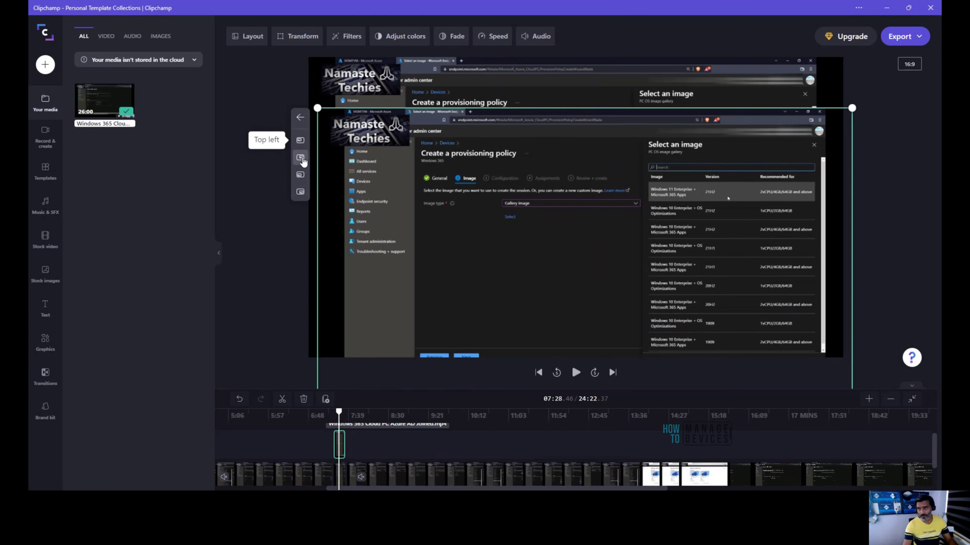
left_click(300, 149)
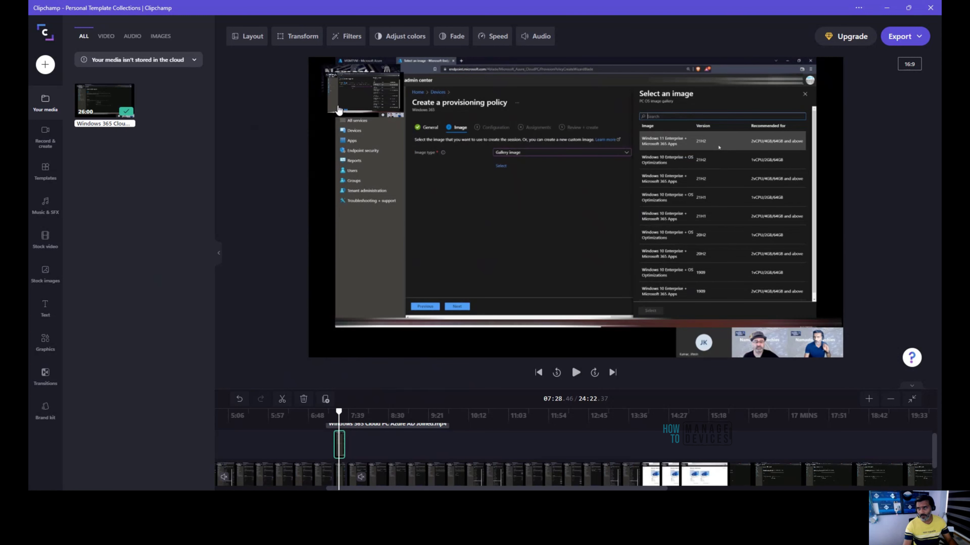
Play the video from about 7:24 to review the picture-in-picture over the main clip.
left_click(367, 103)
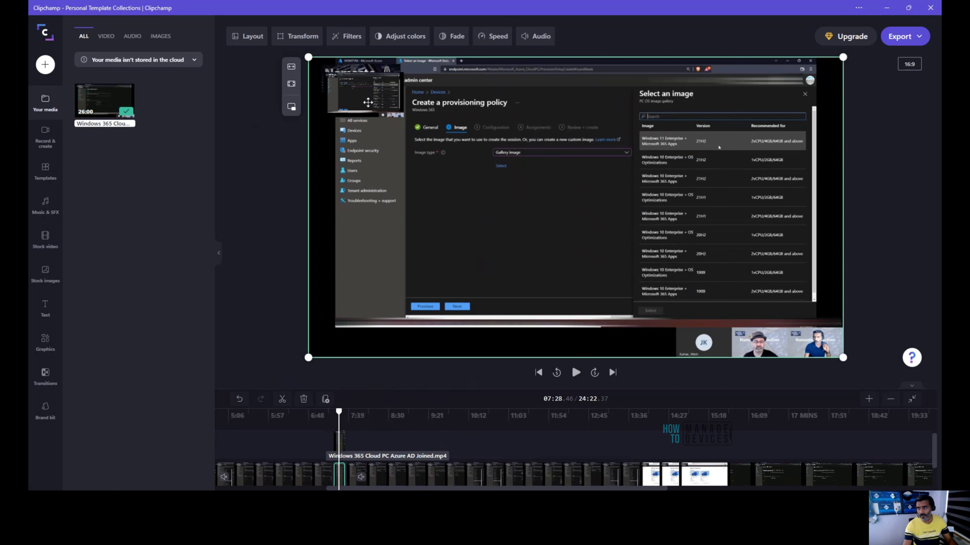
mouse_move(367, 102)
left_mouse_down()
mouse_move(405, 144)
mouse_move(343, 111)
mouse_move(369, 106)
left_mouse_up()
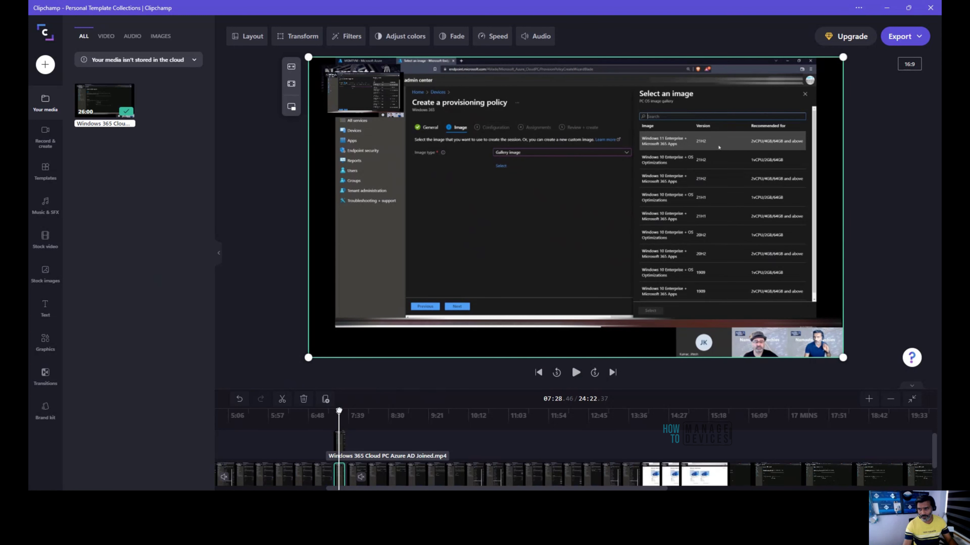
left_click_drag(339, 411, 336, 411)
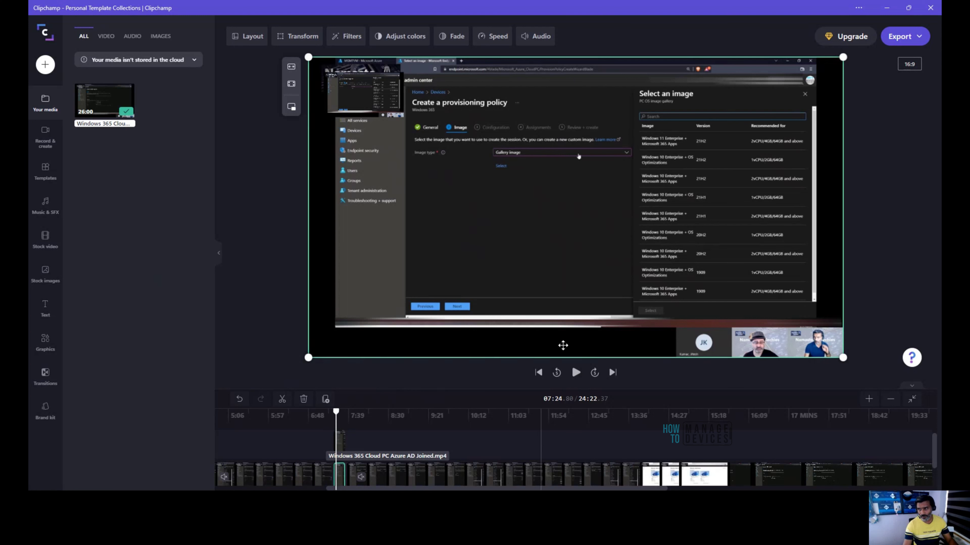
left_click(579, 373)
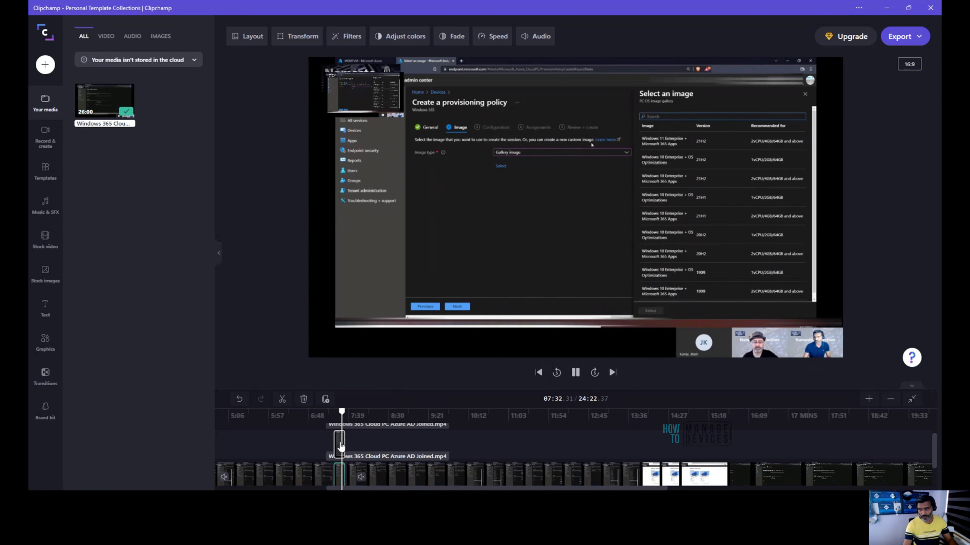
Insert the duplicated segment into the main track between the original short segment and the following clip, and play from about 7:32.
left_click_drag(341, 445, 352, 460)
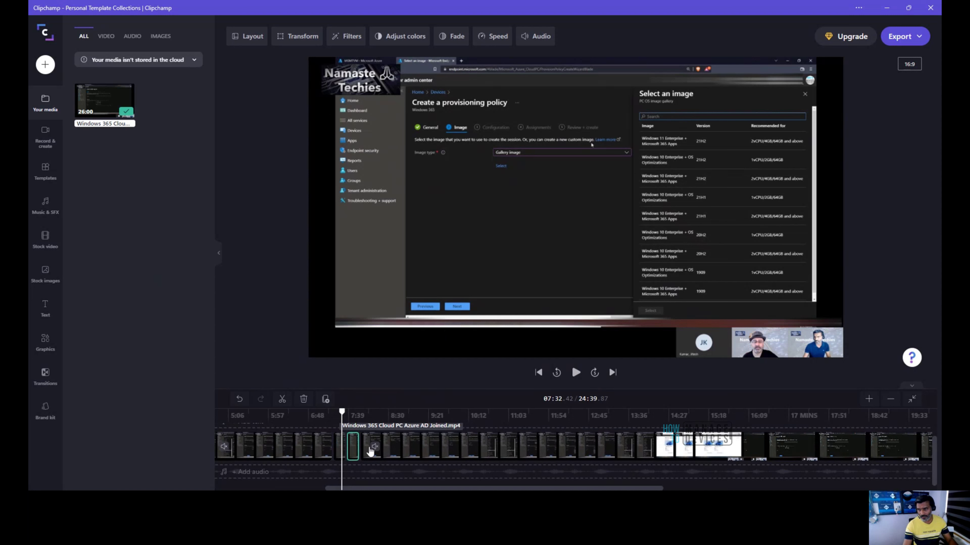
left_click(576, 374)
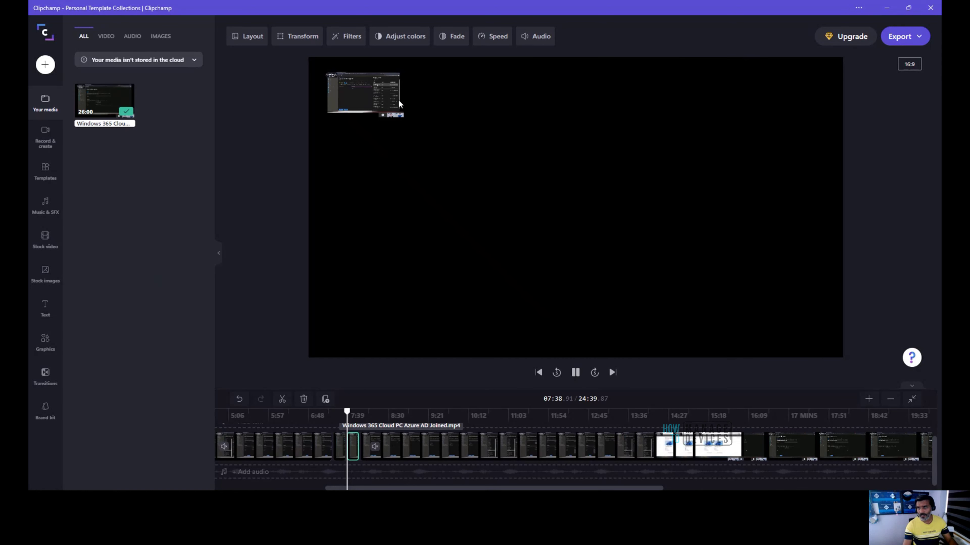
right_click(360, 91)
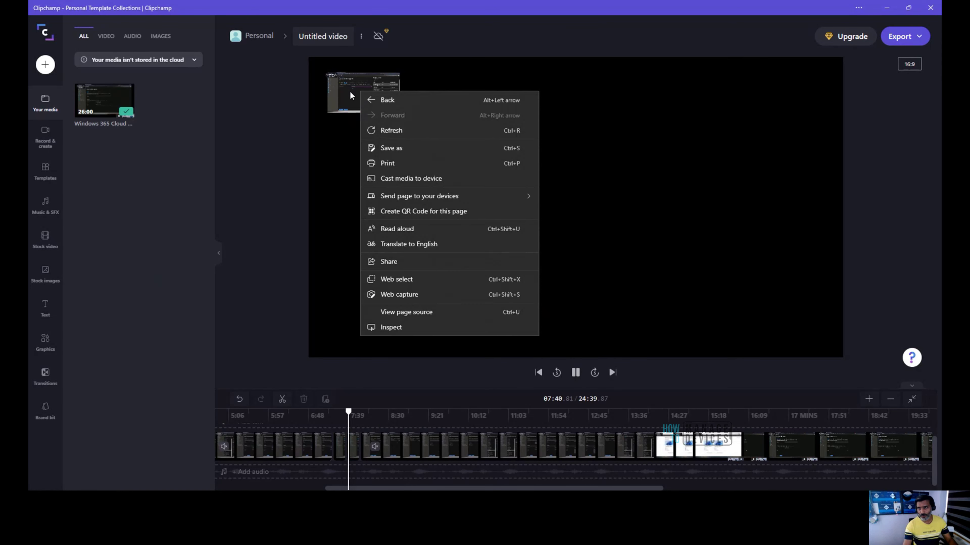
left_click(350, 92)
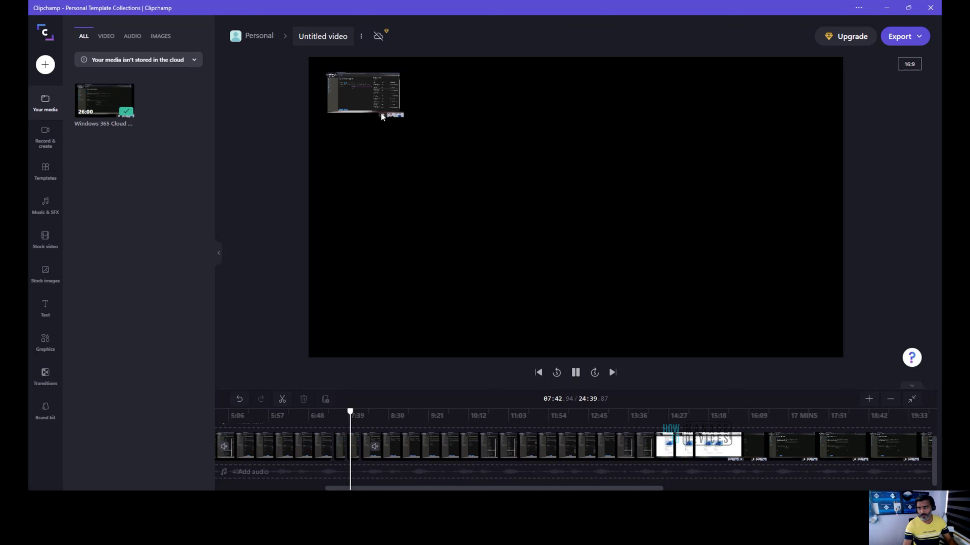
right_click(355, 91)
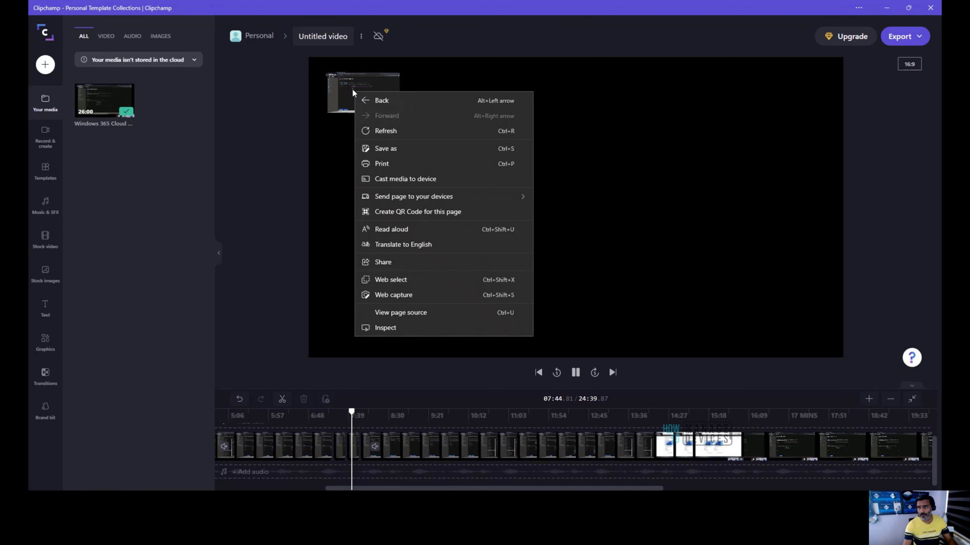
left_click(348, 98)
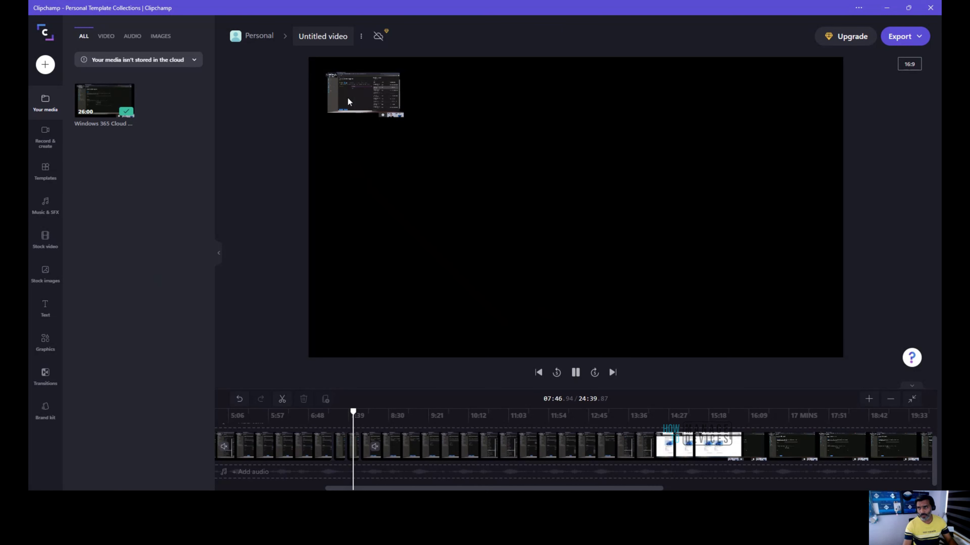
left_click(353, 449)
left_click(355, 448)
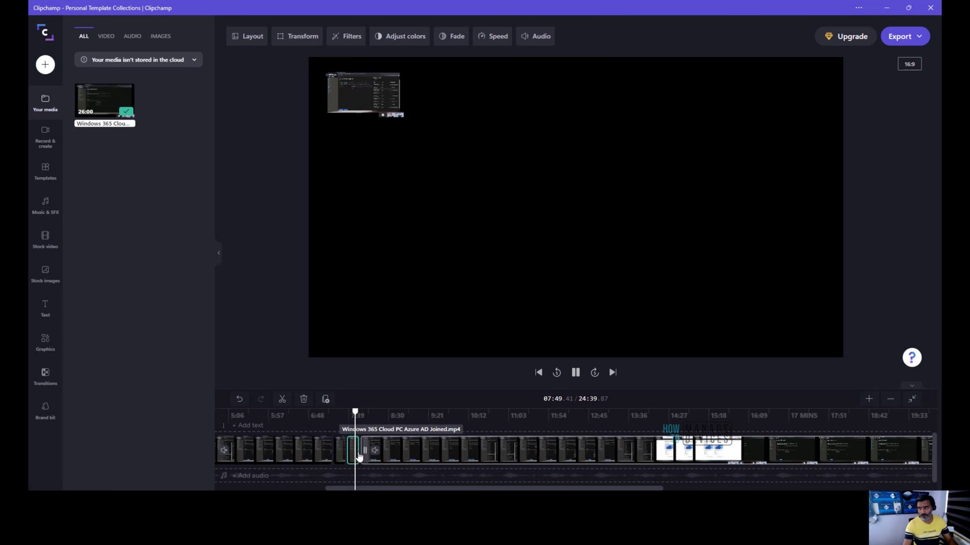
right_click(347, 93)
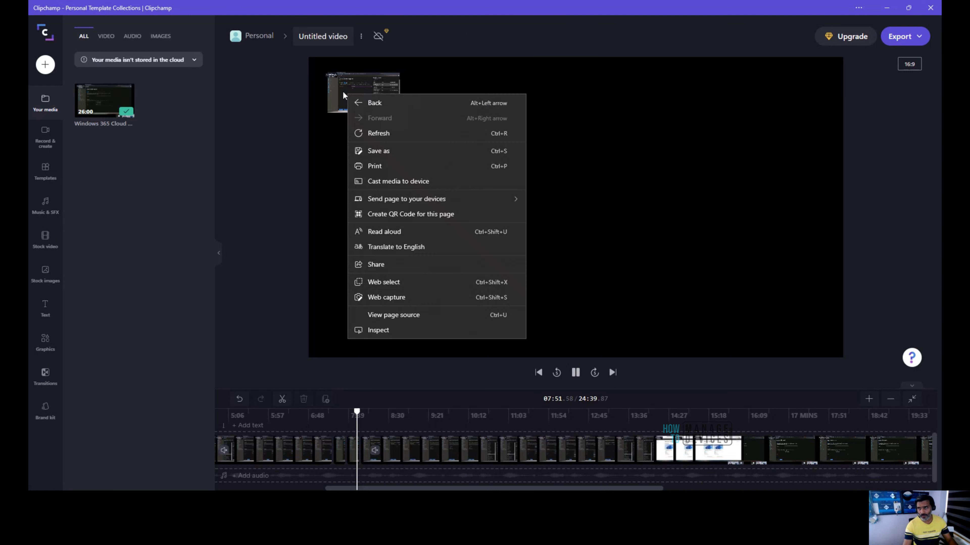
left_click(341, 94)
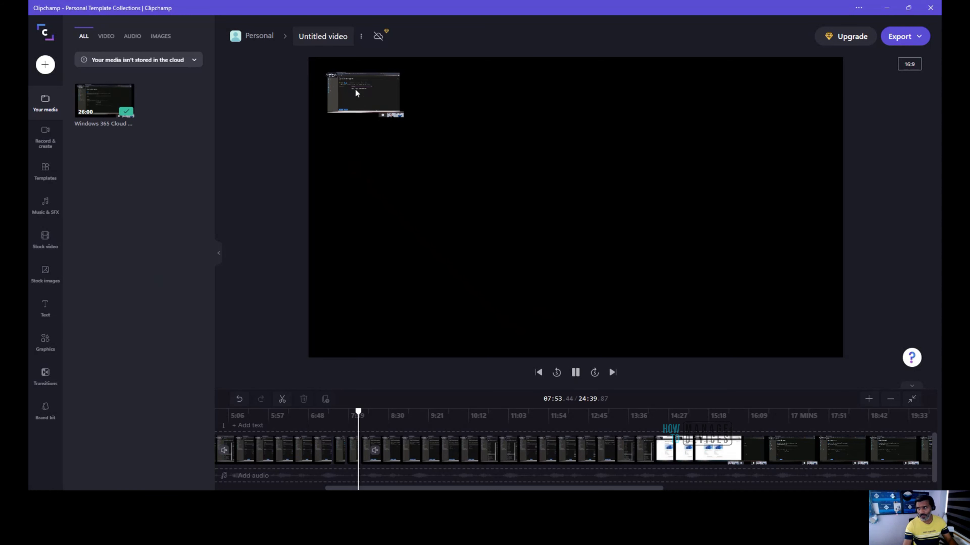
right_click(355, 89)
left_click(338, 102)
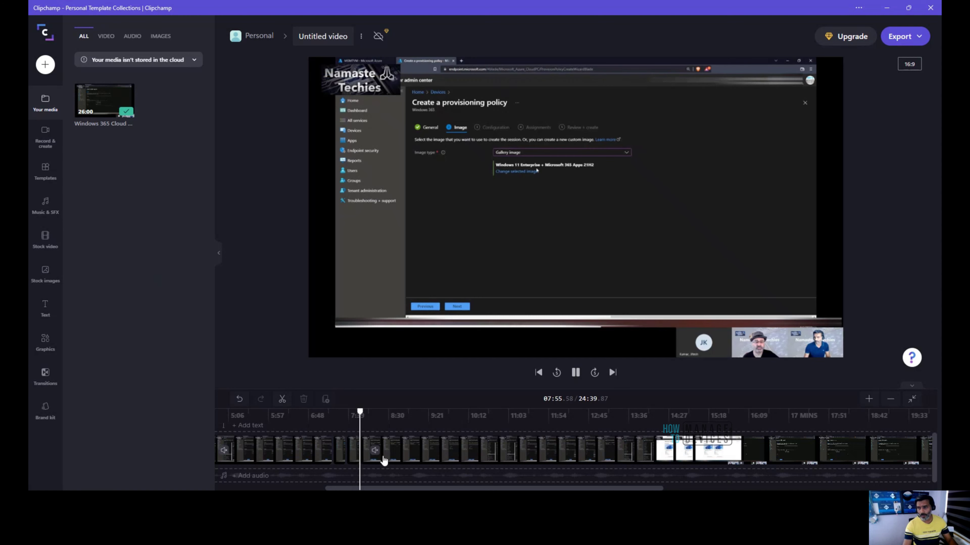
Enlarge the inserted duplicated segment at about 7:44 to the full frame with Fit to center, and apply Crop to fill.
left_click(353, 455)
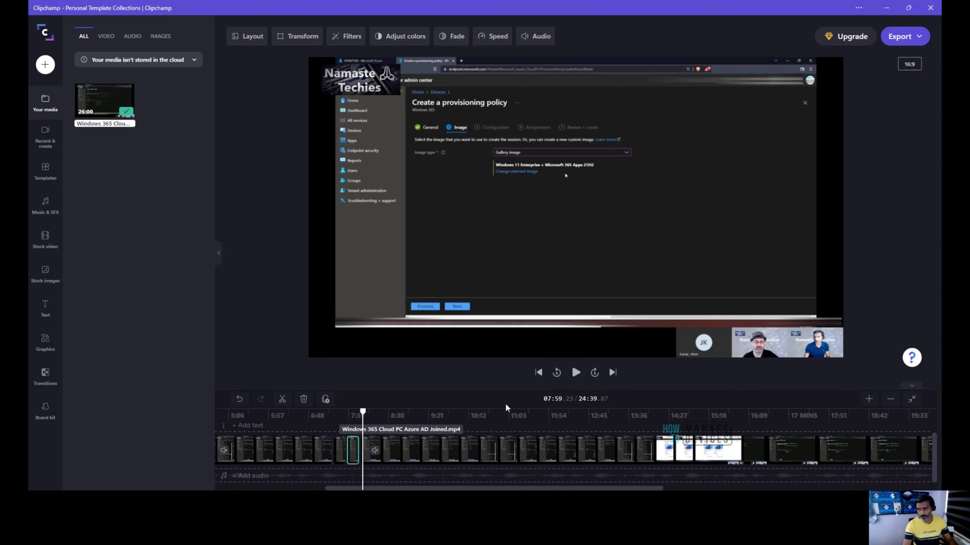
left_click_drag(362, 412, 351, 411)
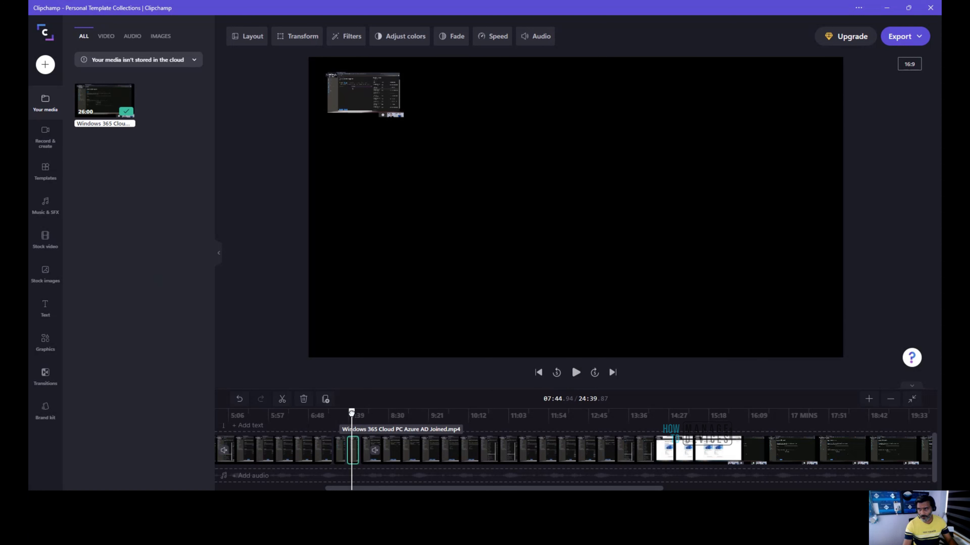
left_click(370, 93)
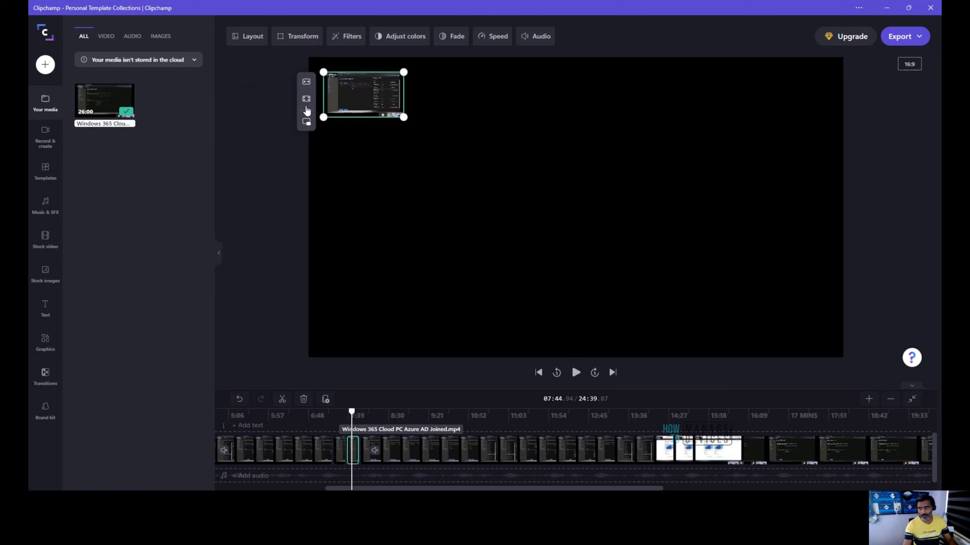
left_click(307, 84)
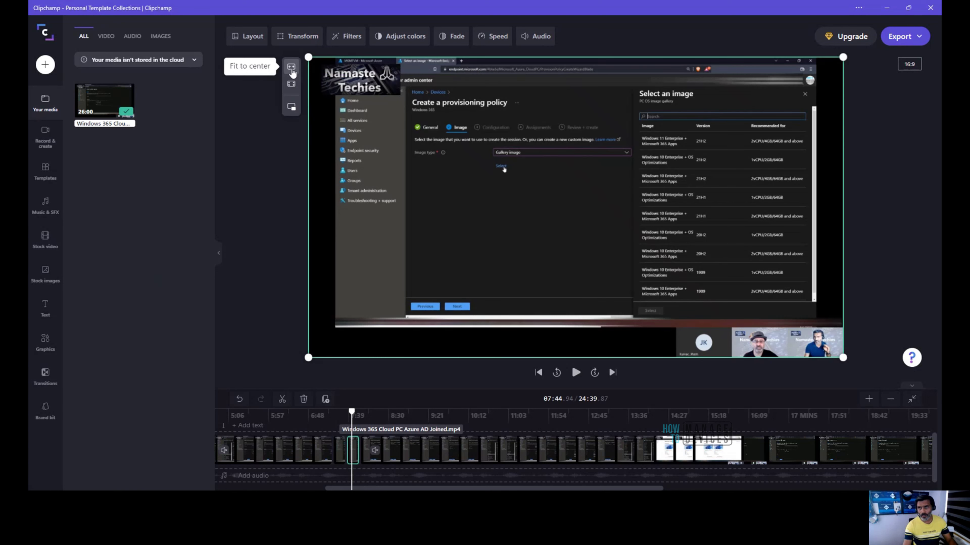
left_click(291, 85)
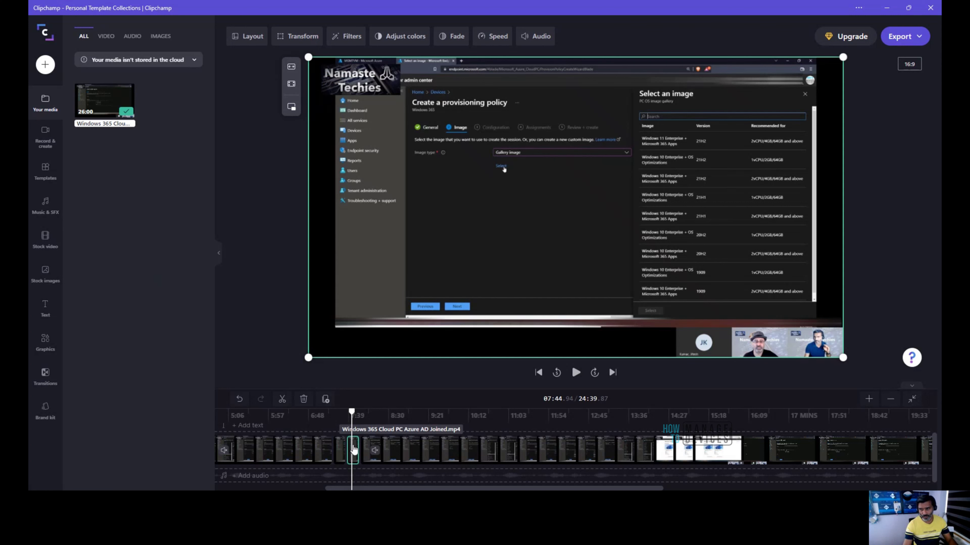
Move the duplicated segment to a separate track above the original short segment, and close the gap it left in the main track.
left_click_drag(355, 451, 342, 427)
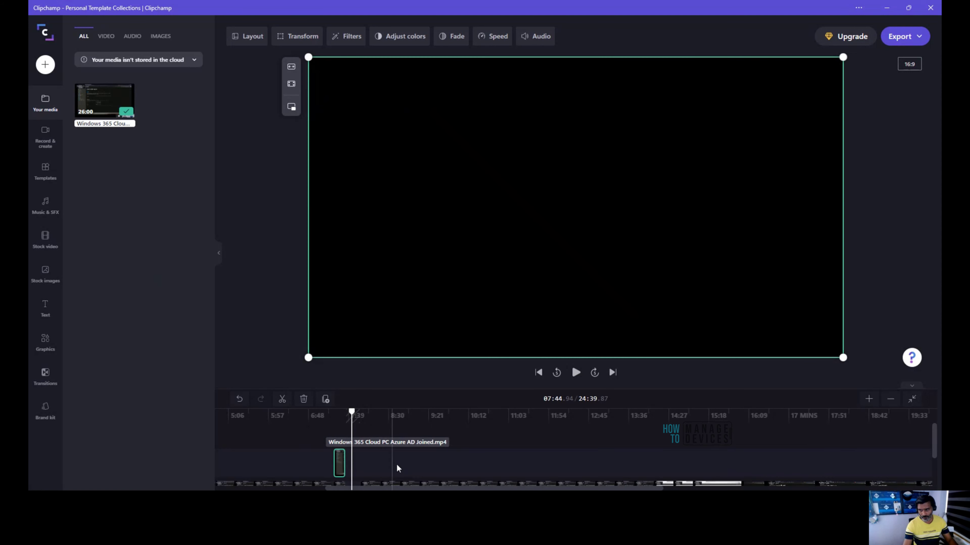
scroll(407, 451, "down", 2)
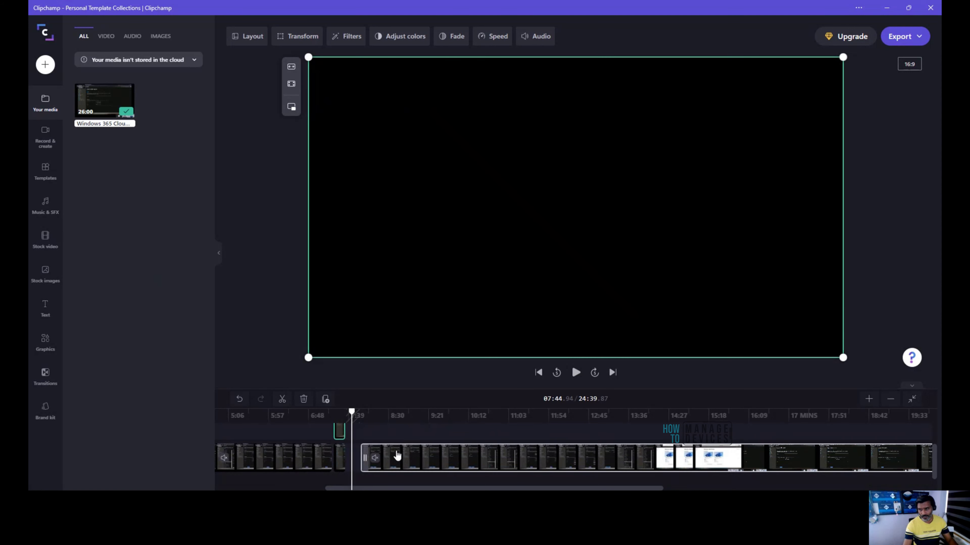
left_click_drag(397, 454, 385, 453)
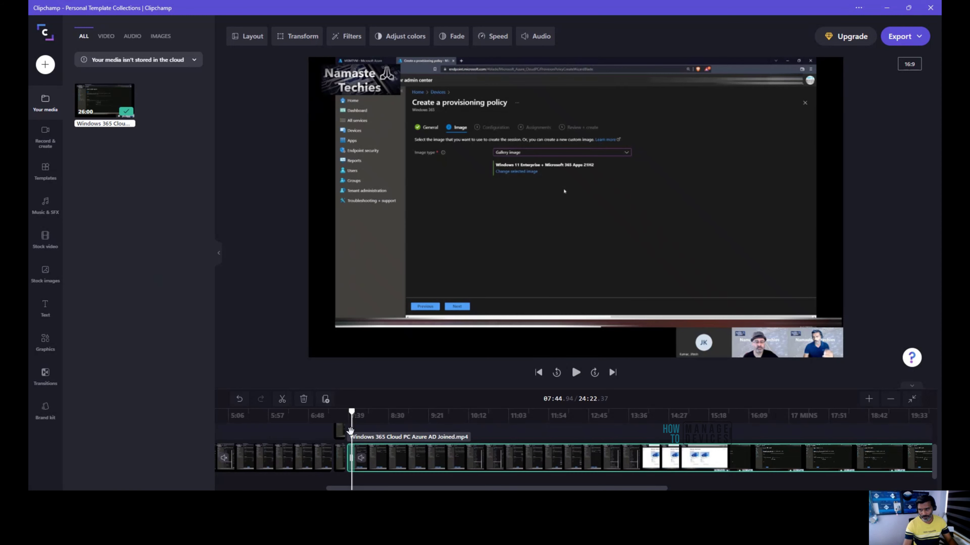
Turn the upper-track duplicated segment into a bottom-right picture-in-picture, with the playhead at about 7:32.
left_click(338, 432)
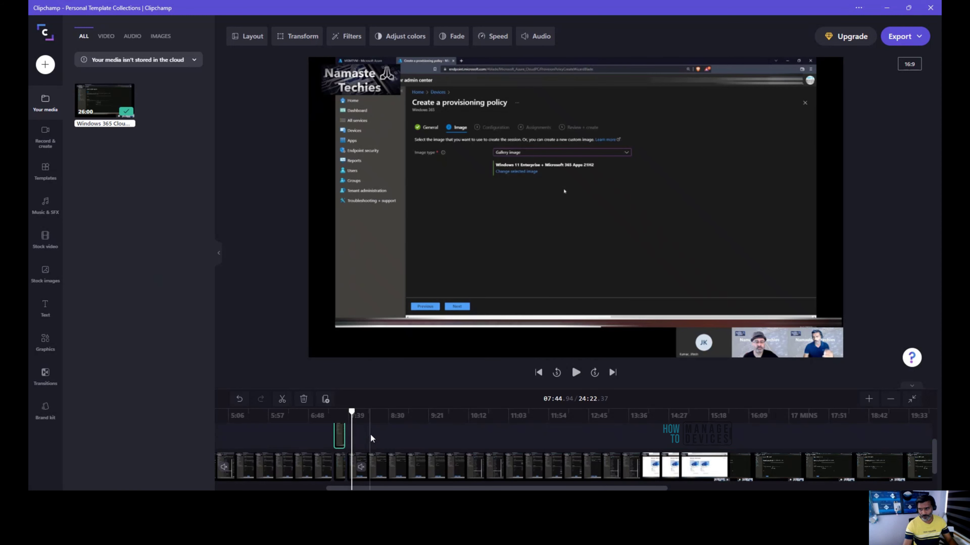
left_click_drag(351, 409, 341, 411)
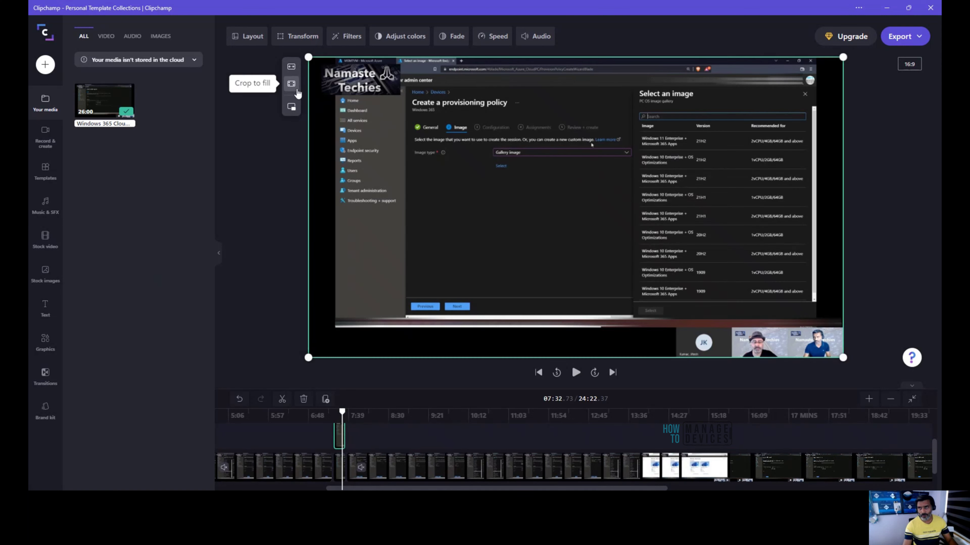
left_click(292, 106)
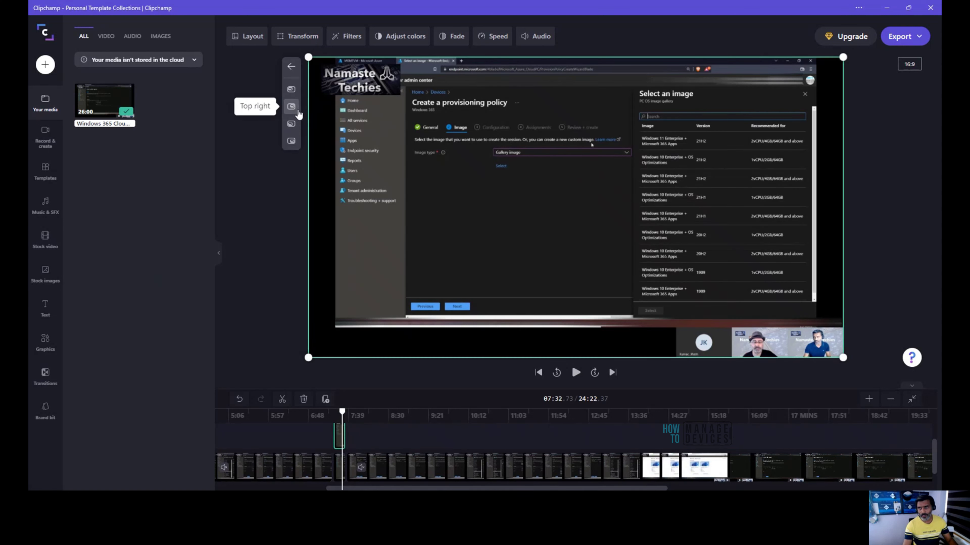
left_click(292, 141)
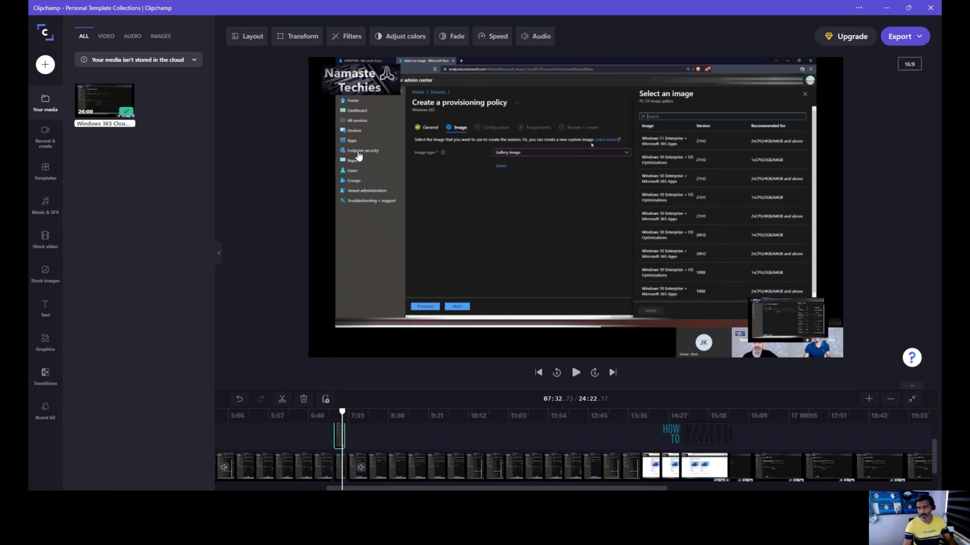
Turn the short segment on the main track into a bottom-left picture-in-picture.
left_click(799, 326)
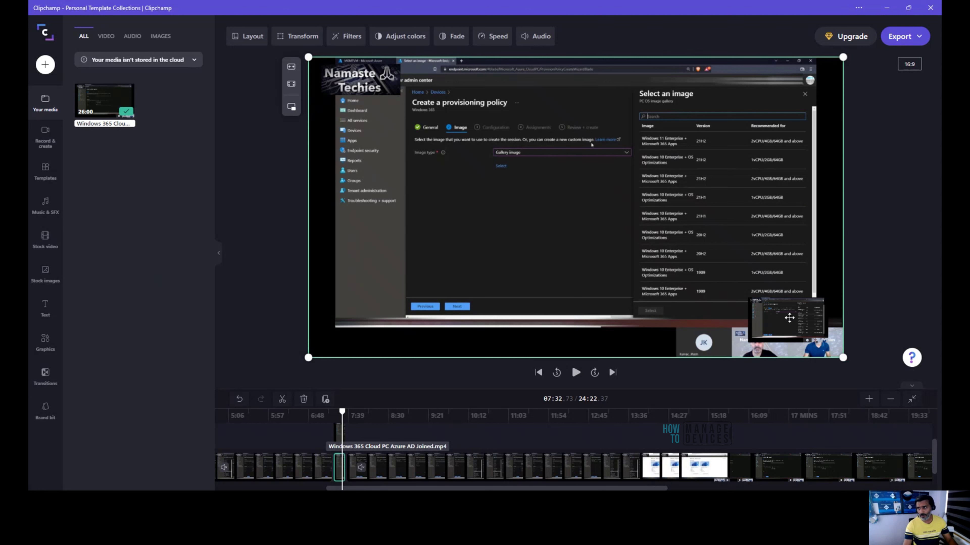
left_click(292, 108)
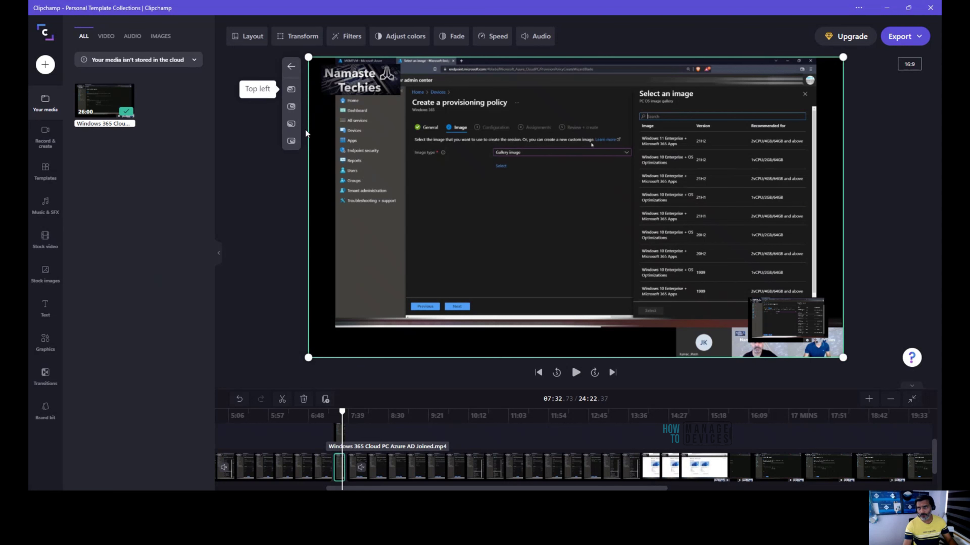
left_click(291, 124)
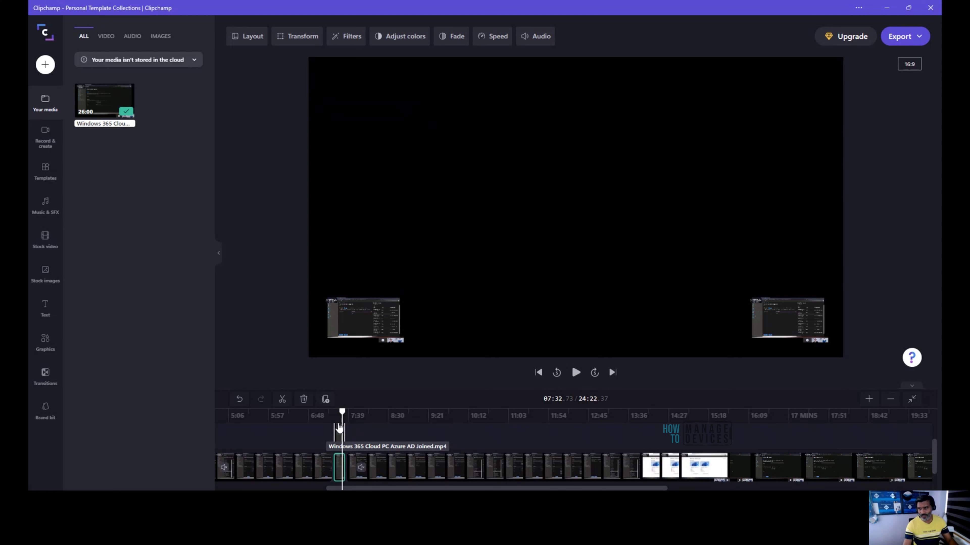
Undo, redo and again undo the bottom-left picture-in-picture layout of the main-track short segment.
left_click(240, 401)
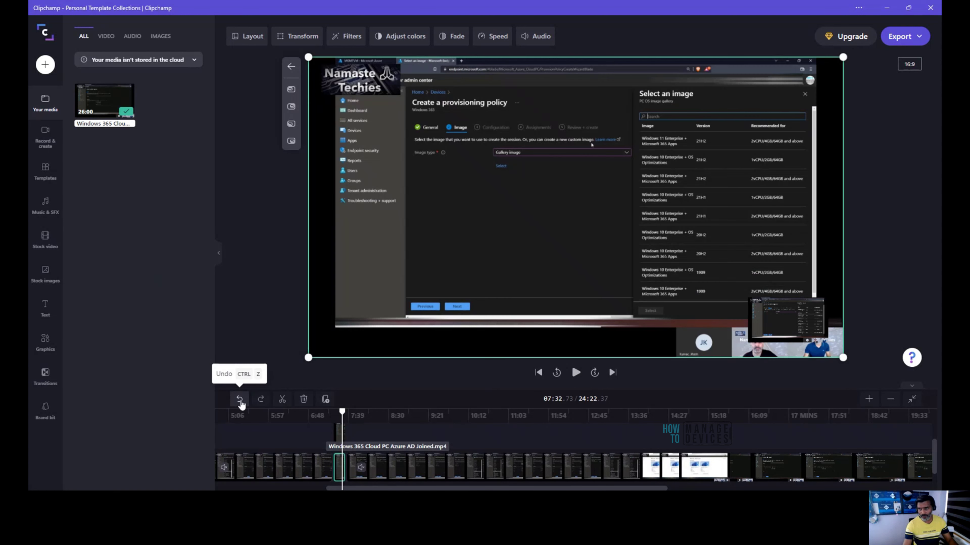
left_click(261, 401)
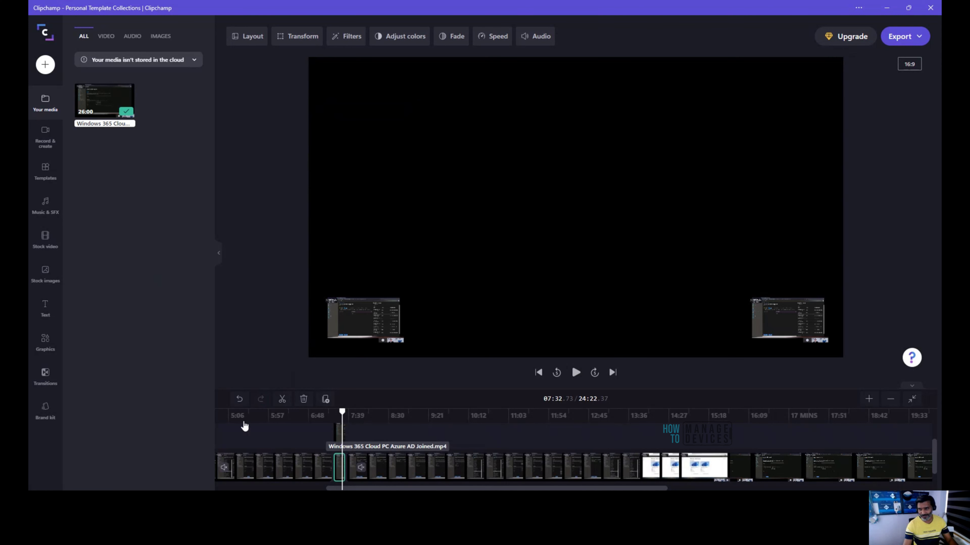
left_click(239, 400)
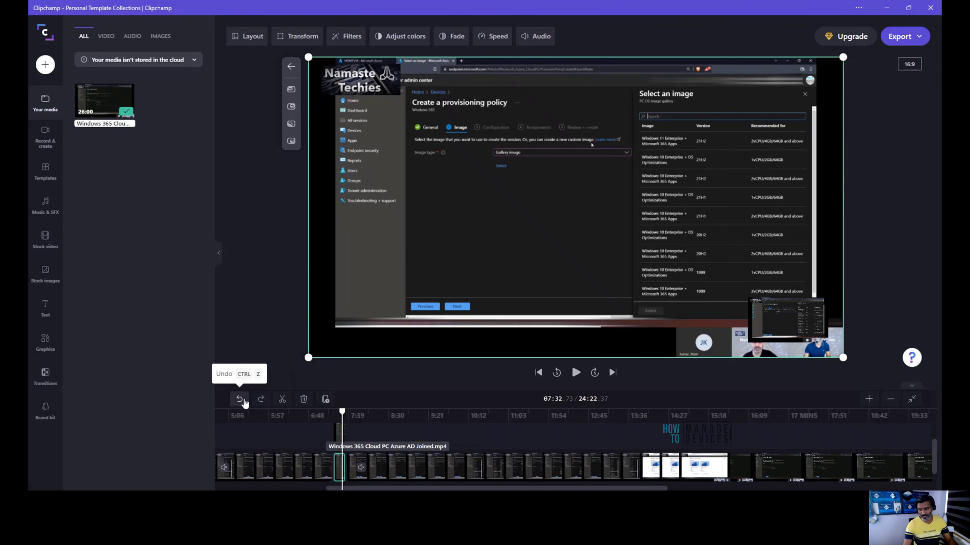
left_click(261, 400)
left_click(240, 400)
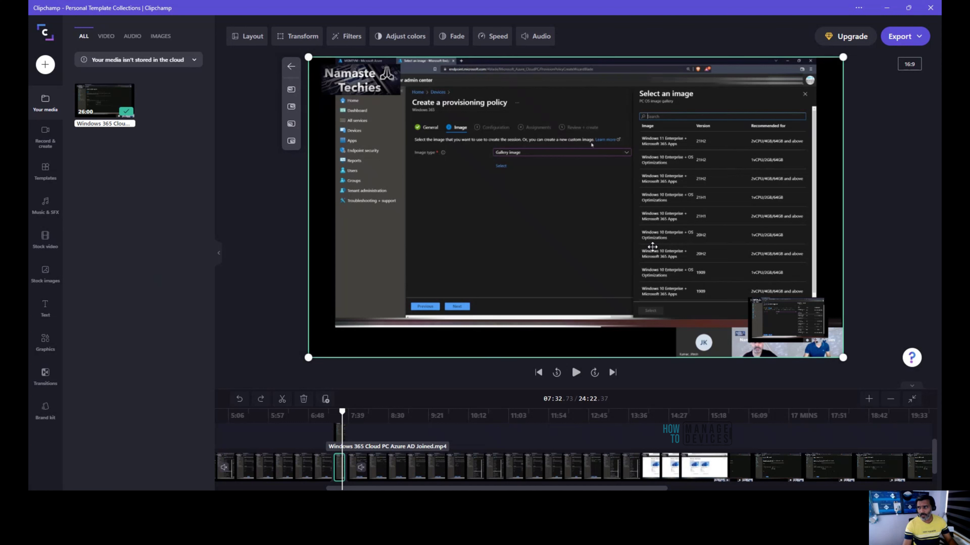
Reposition the upper-track segment's picture-in-picture to the top-left corner of the frame.
left_click(777, 318)
left_click(338, 437)
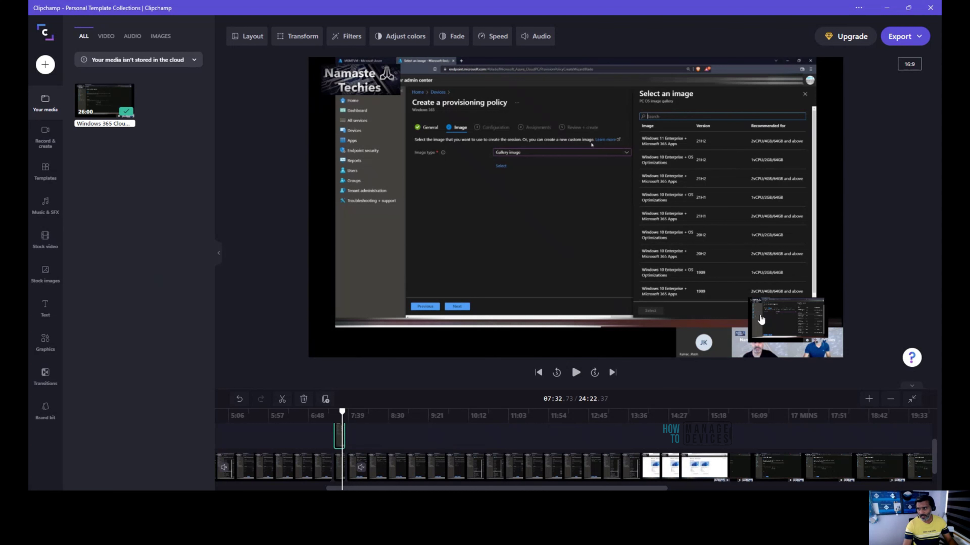
right_click(339, 437)
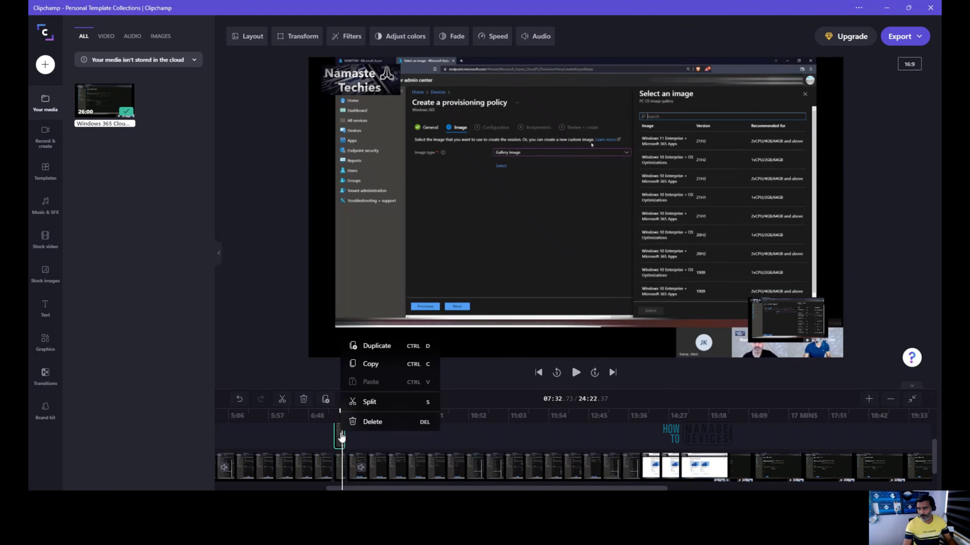
left_click(809, 322)
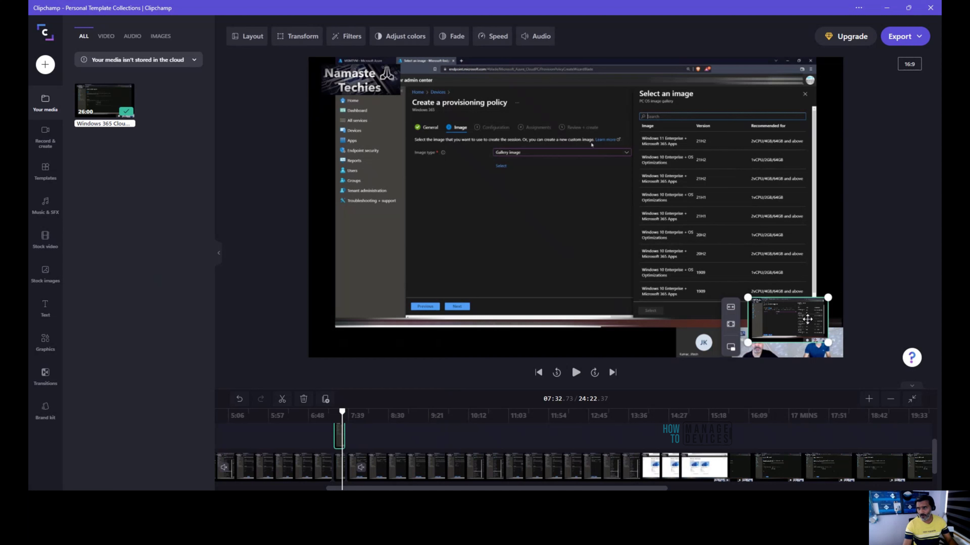
left_click(730, 347)
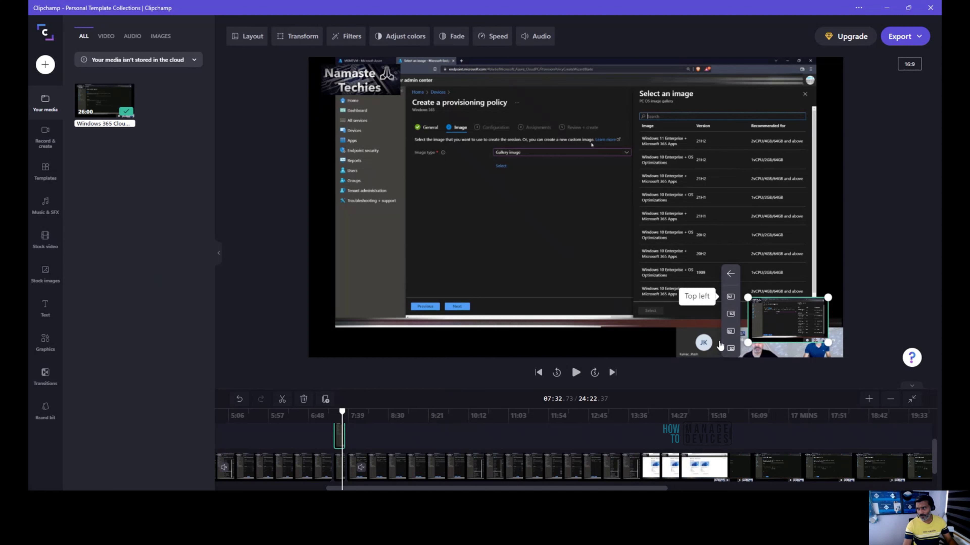
left_click(730, 296)
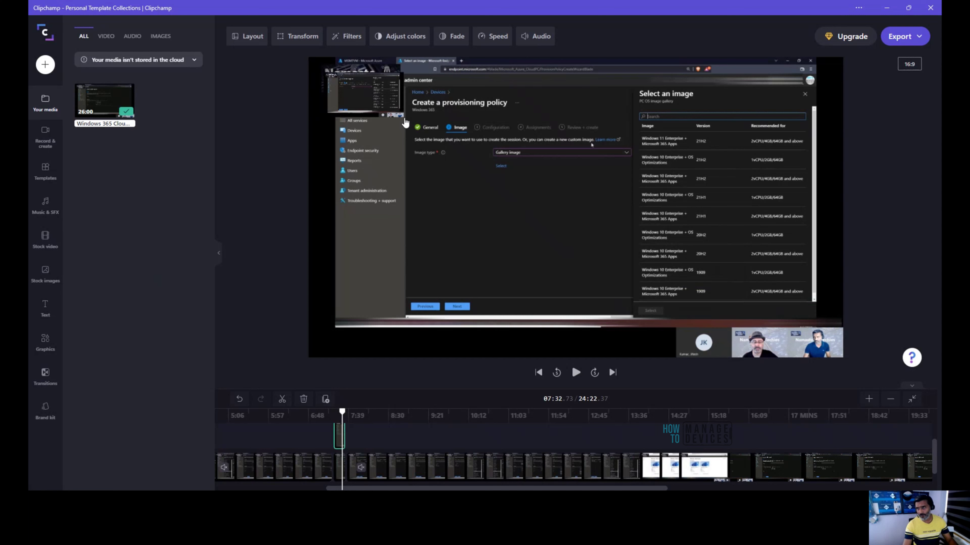
Reposition the upper-track segment's picture-in-picture to the top-right corner of the frame.
left_click(374, 88)
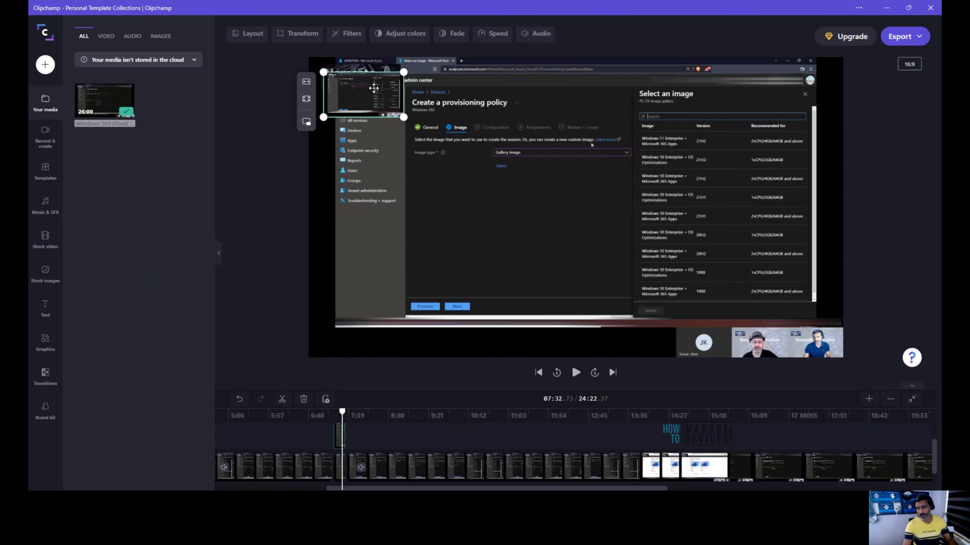
left_click(307, 122)
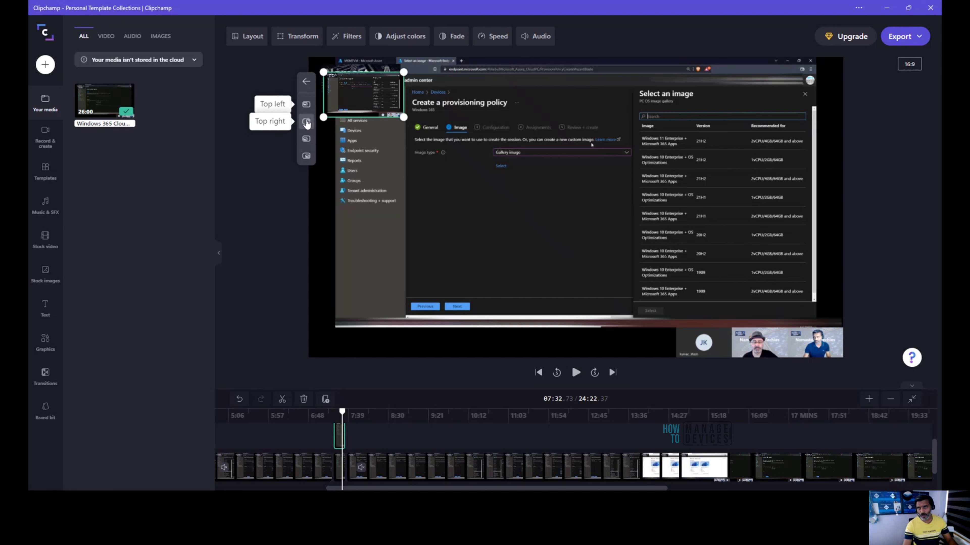
left_click(307, 122)
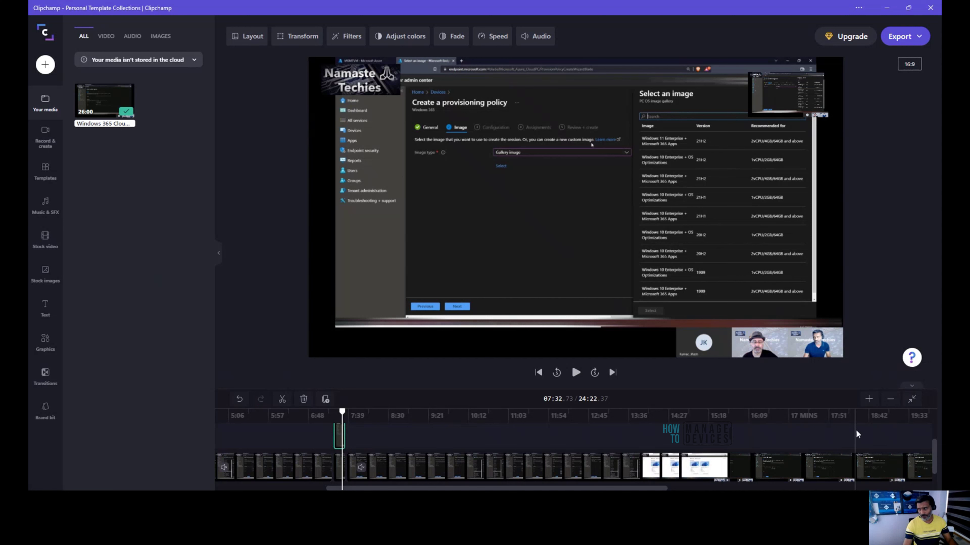
scroll(878, 438, "down", 1)
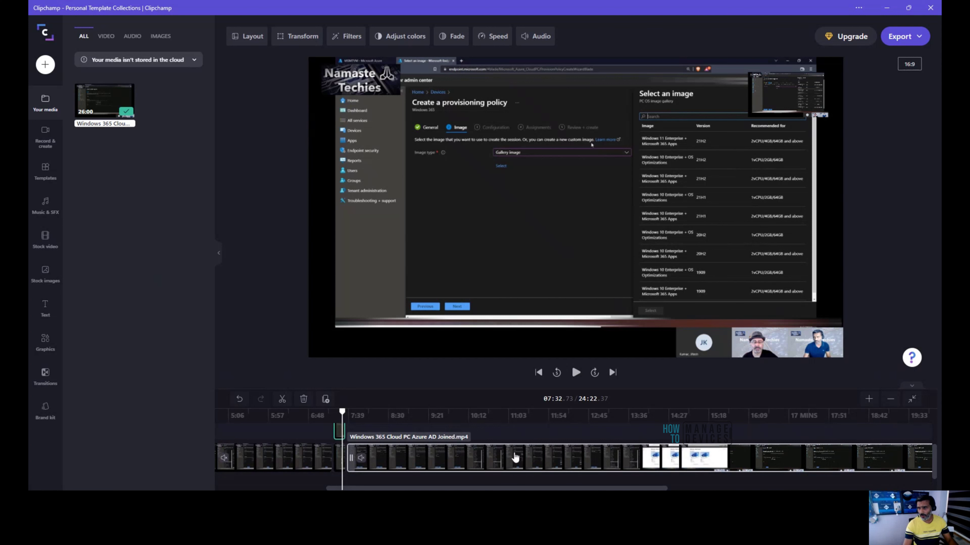
scroll(512, 454, "up", 4)
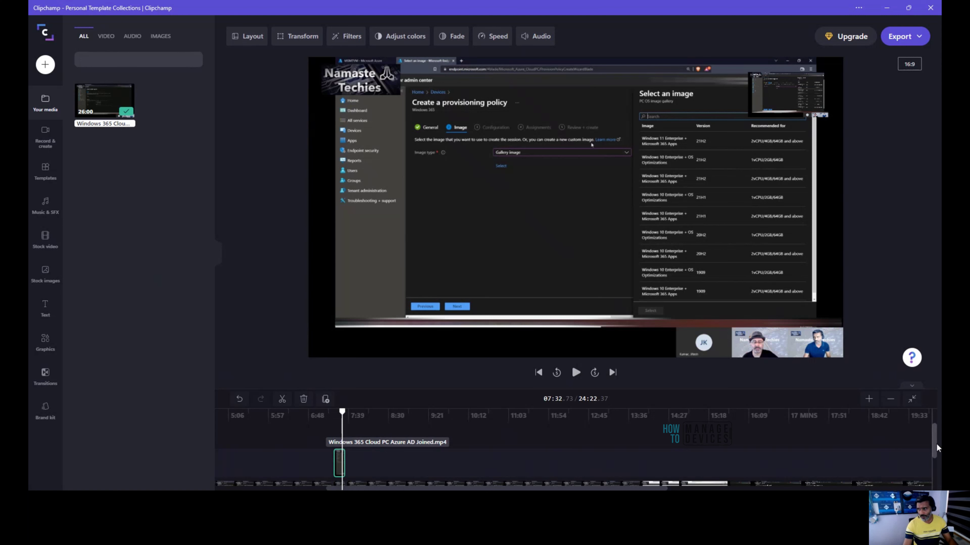
left_click_drag(936, 444, 935, 457)
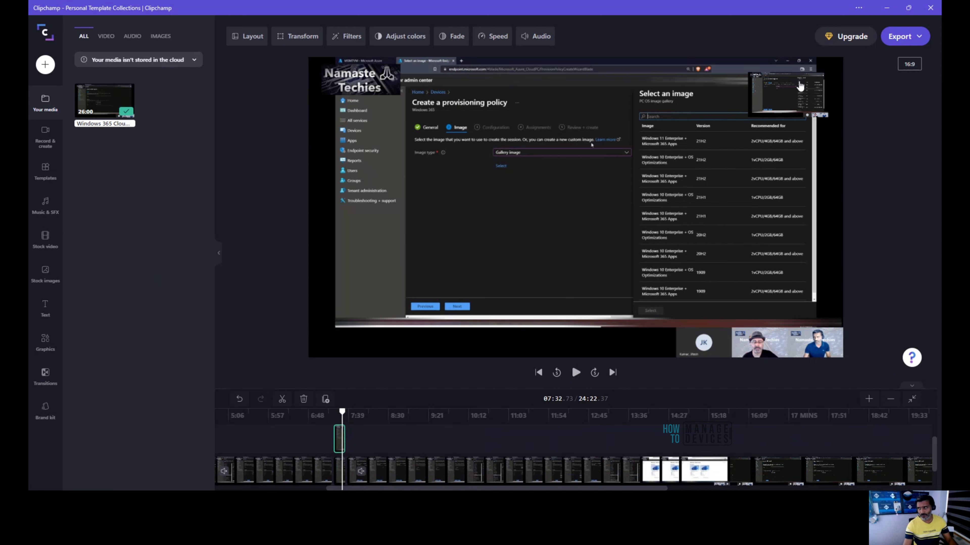
Rotate the short segment on the main track clockwise by 180 degrees using the Transform options.
left_click(386, 475)
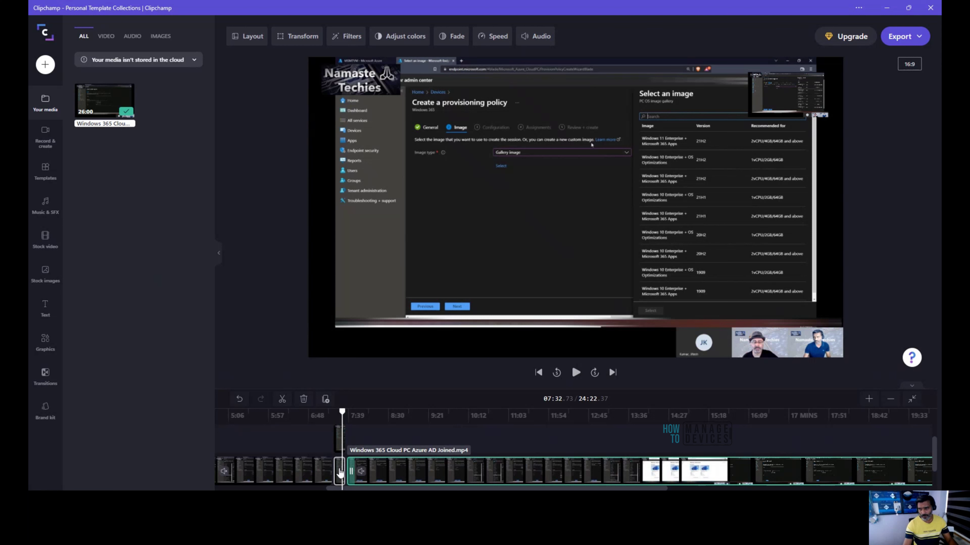
left_click(464, 211)
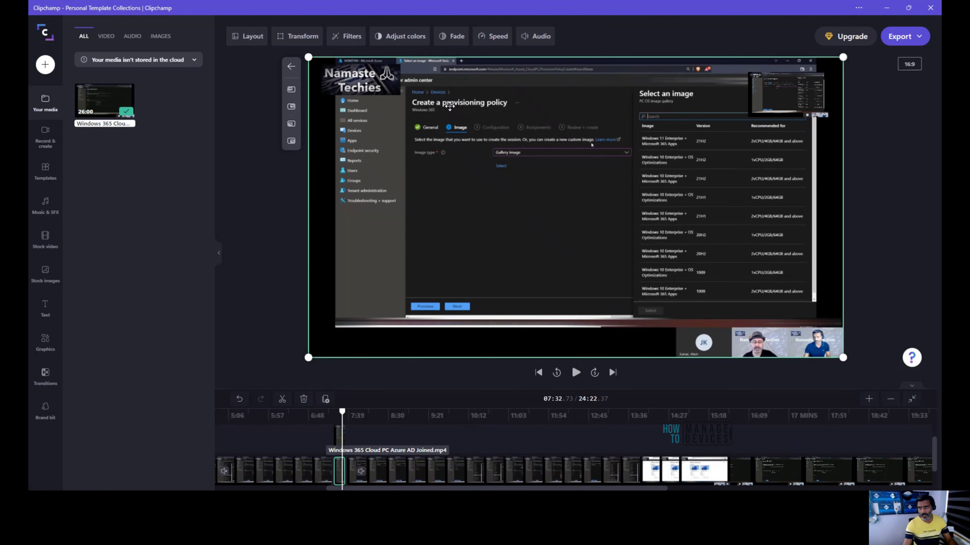
left_click(244, 38)
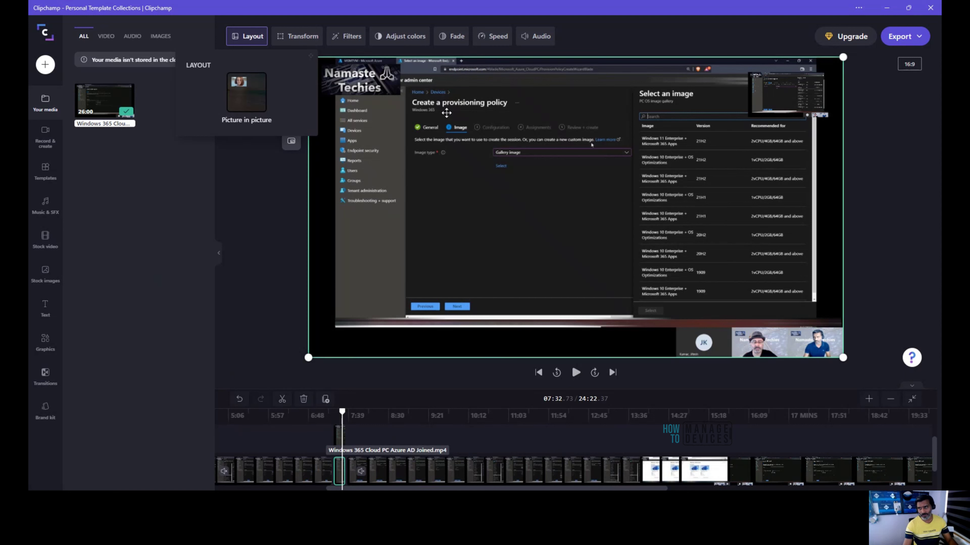
left_click(300, 42)
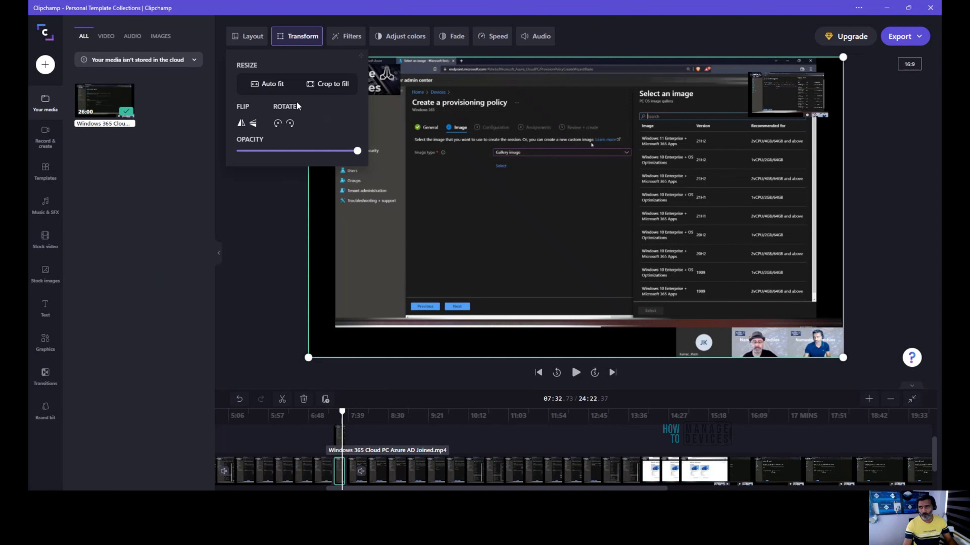
left_click(290, 124)
left_click(289, 123)
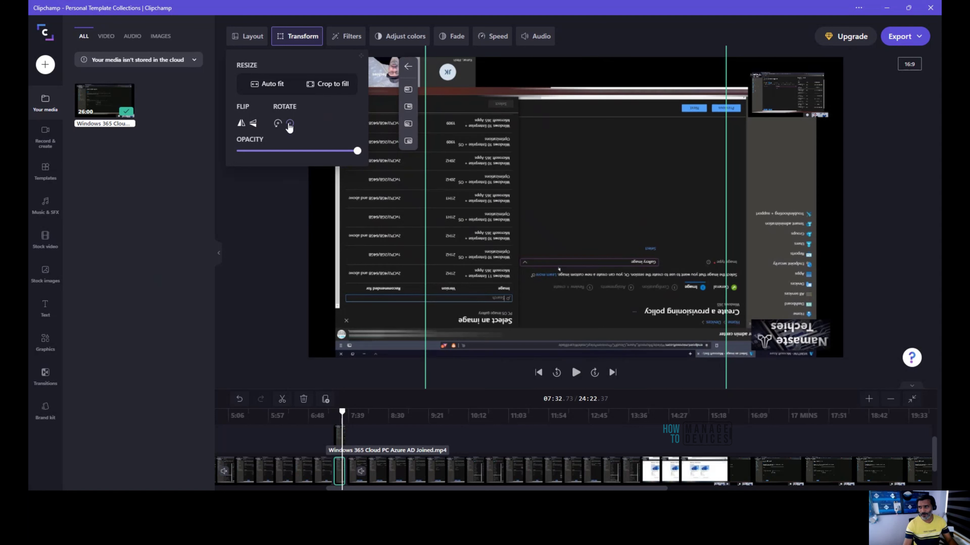
Rotate the short main-track segment clockwise by another 180 degrees so it is upright again.
left_click(290, 123)
left_click(289, 123)
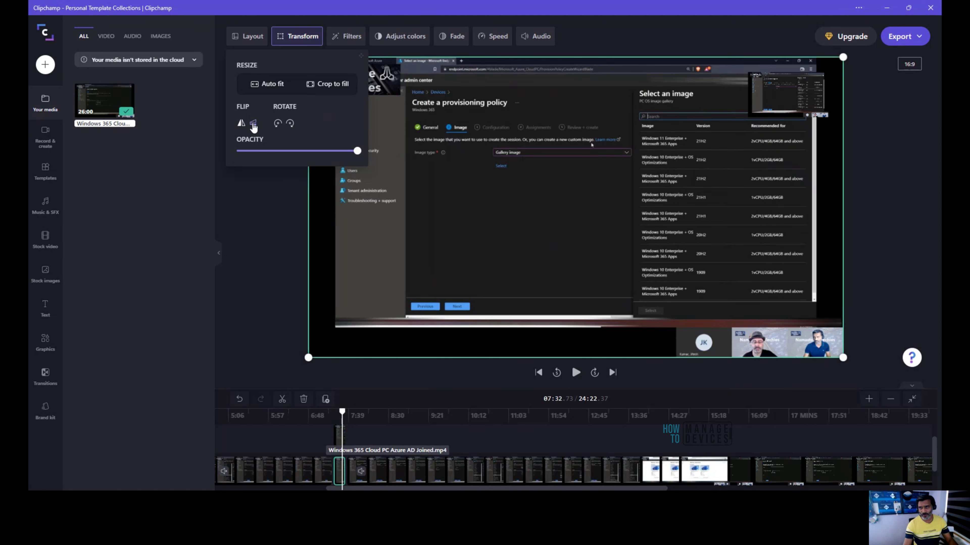
Try several reduced opacity levels on the short main-track segment and return it to full opacity.
left_click_drag(357, 151, 310, 155)
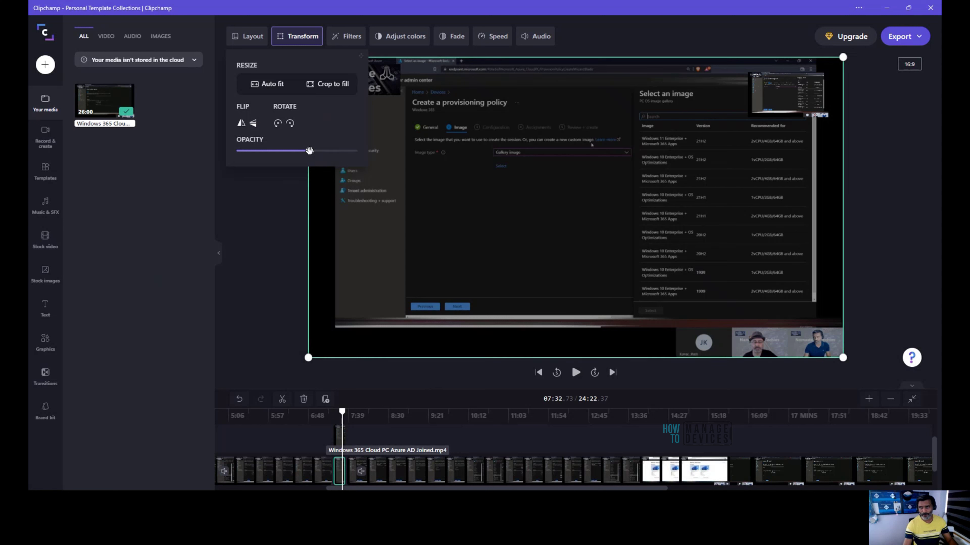
mouse_move(310, 151)
left_mouse_down()
mouse_move(345, 152)
mouse_move(275, 152)
mouse_move(322, 153)
left_mouse_up()
left_click_drag(335, 152, 338, 151)
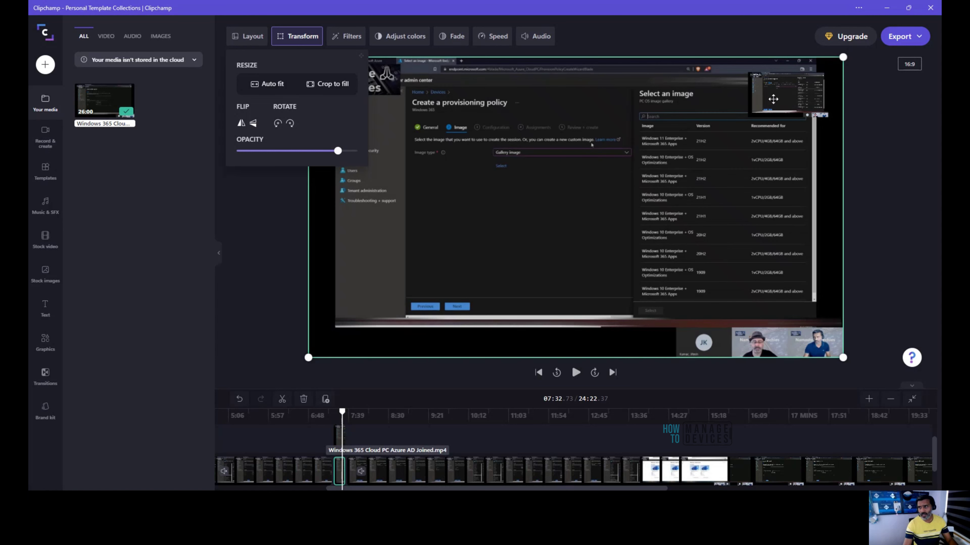
left_click_drag(337, 149, 306, 152)
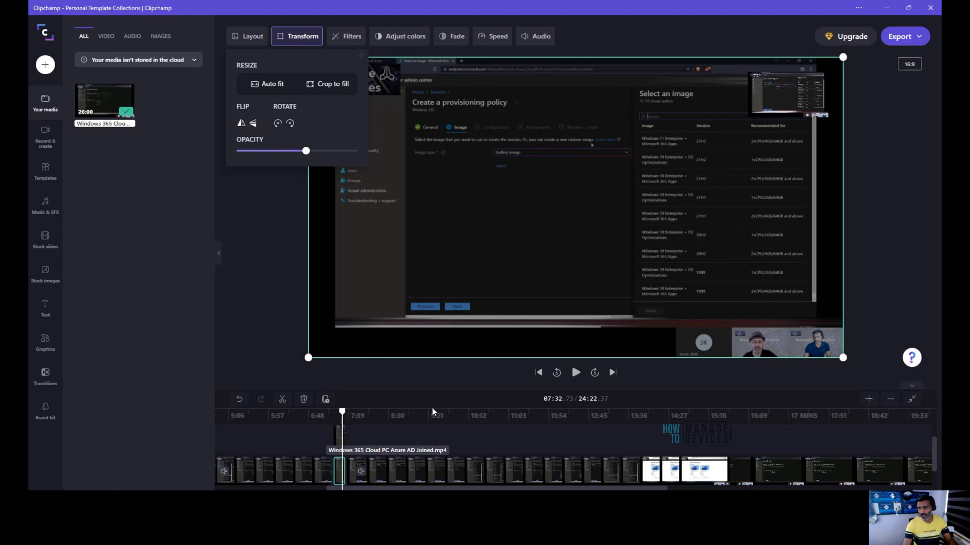
left_click(338, 443)
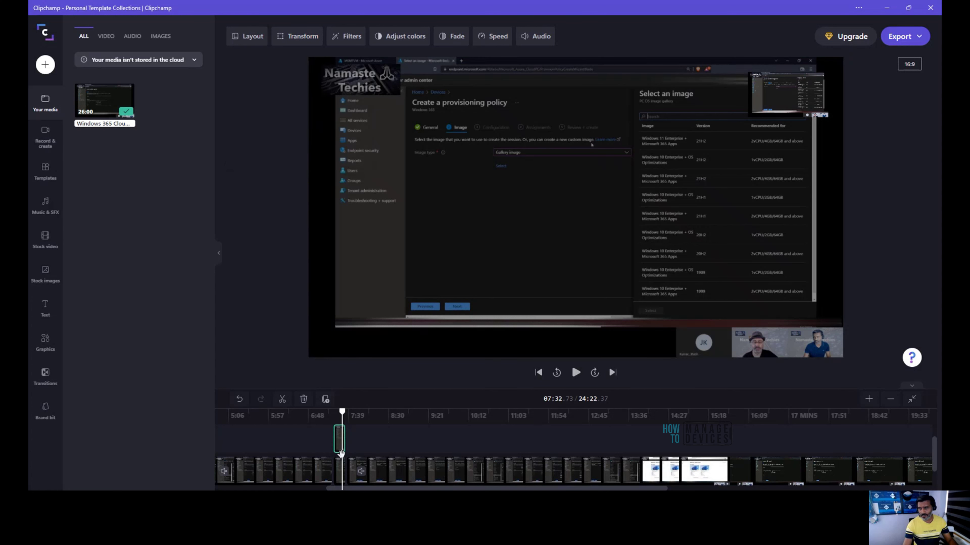
left_click(340, 469)
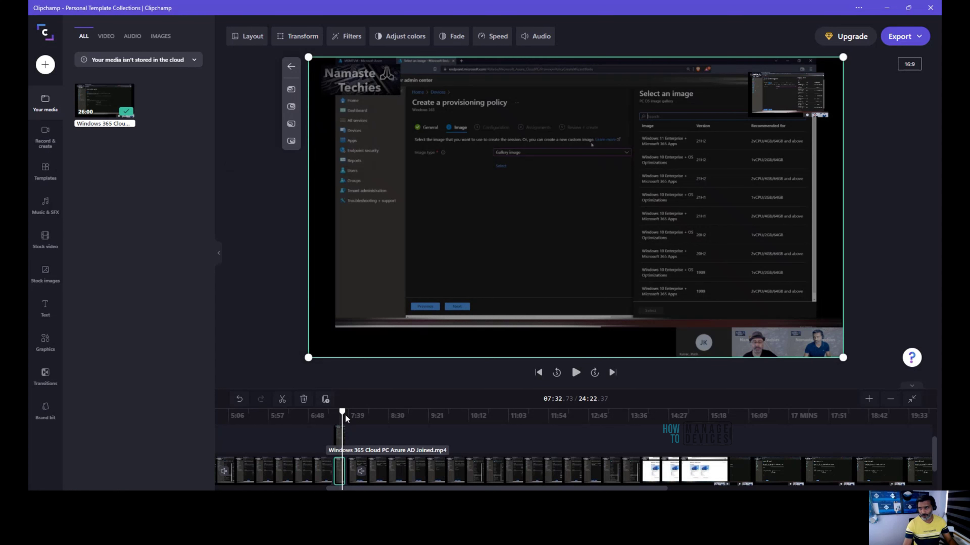
left_click(314, 38)
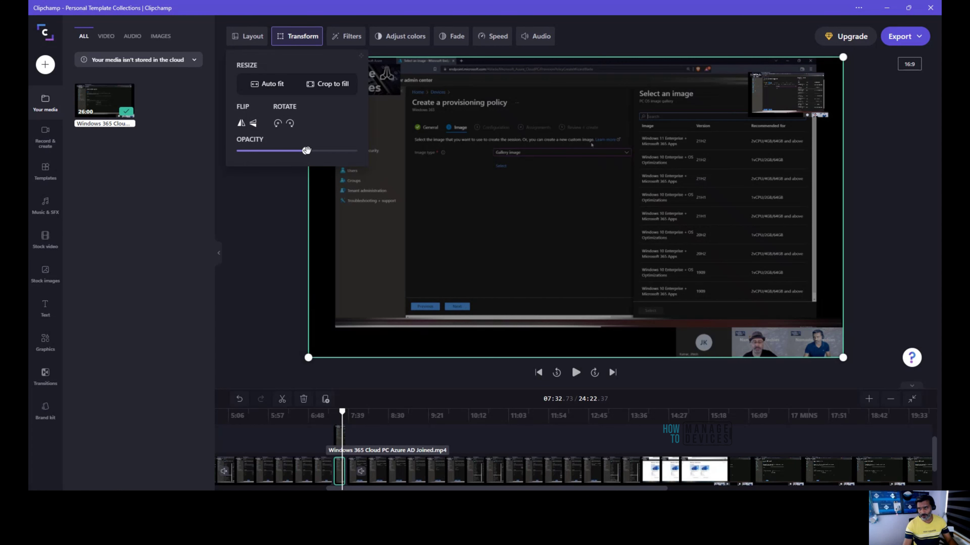
left_click(290, 151)
left_click_drag(286, 151, 358, 151)
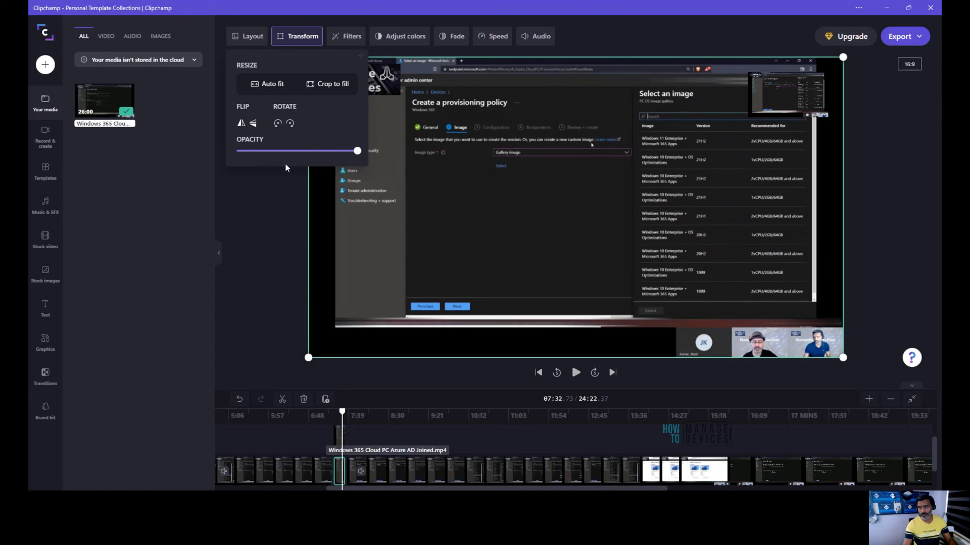
left_click(280, 182)
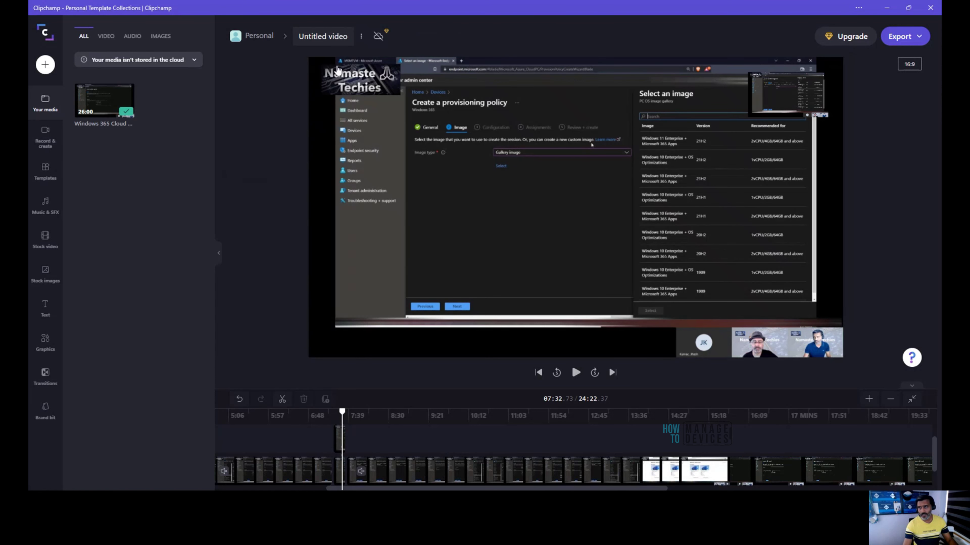
Select the short main-track segment and apply the Radial filter to it.
left_click(359, 196)
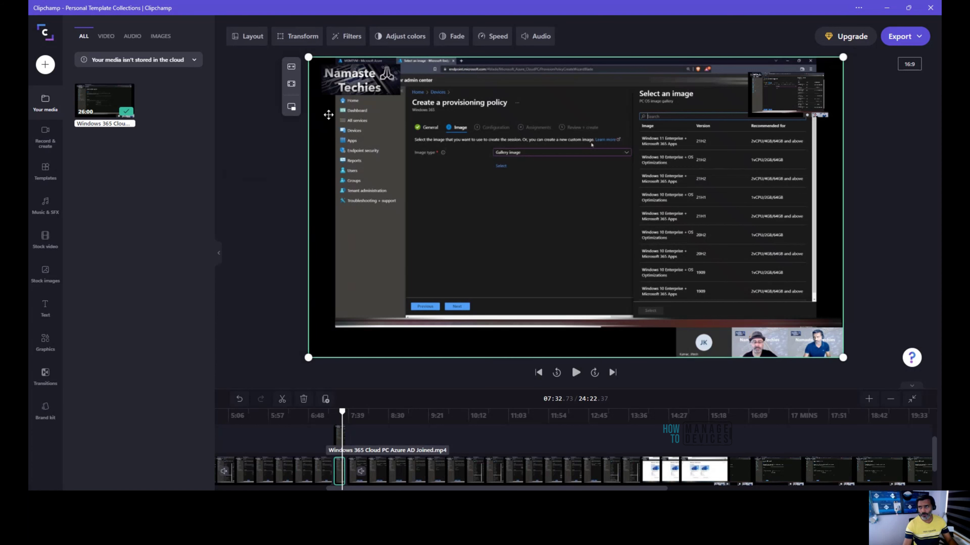
left_click(354, 37)
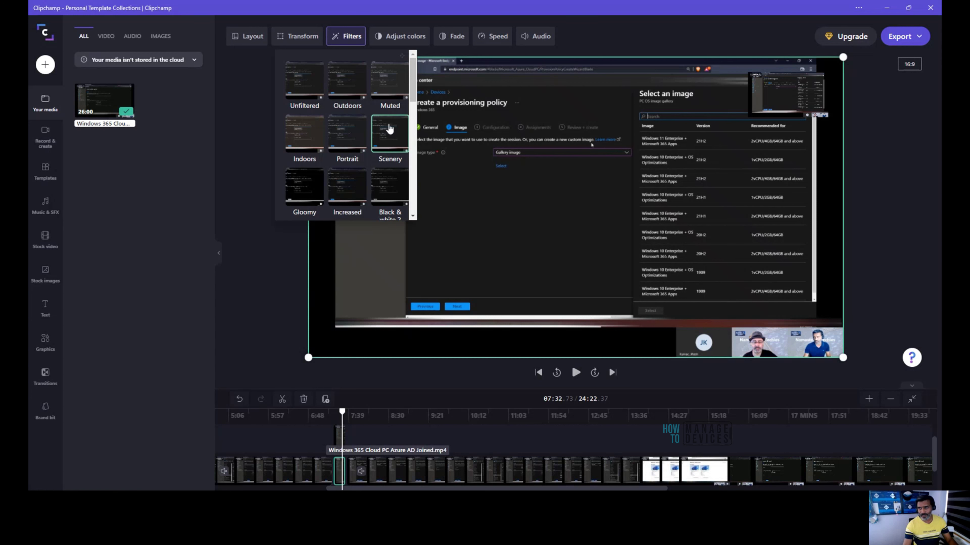
scroll(389, 132, "down", 3)
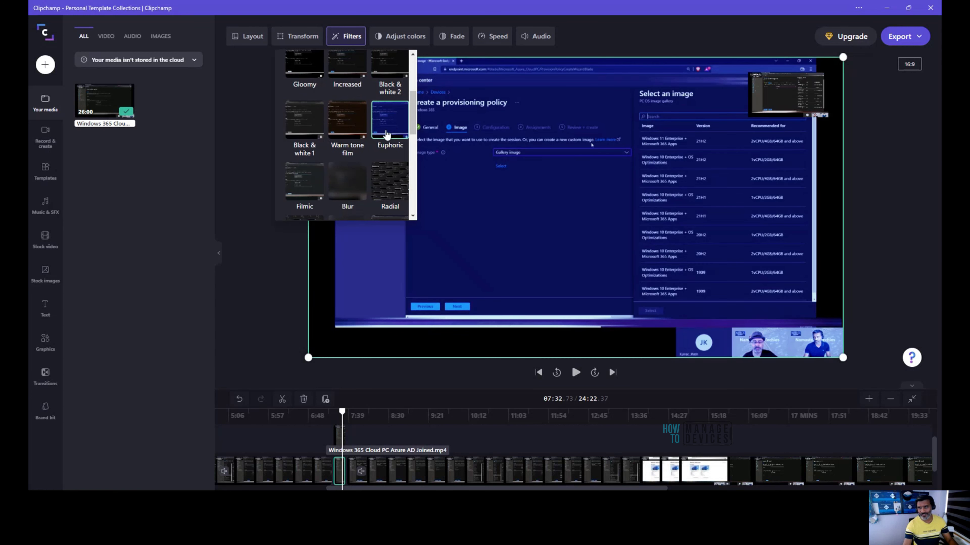
scroll(393, 157, "down", 1)
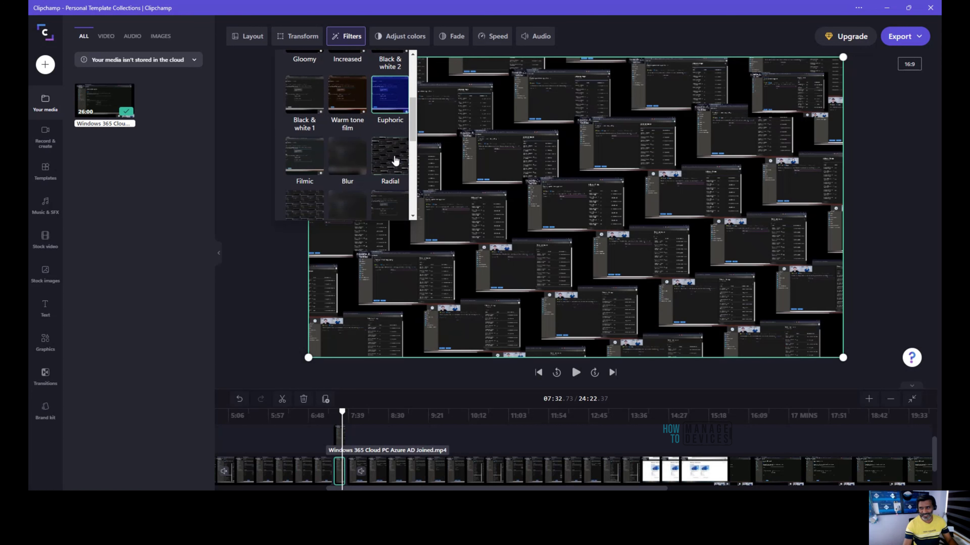
scroll(395, 161, "down", 1)
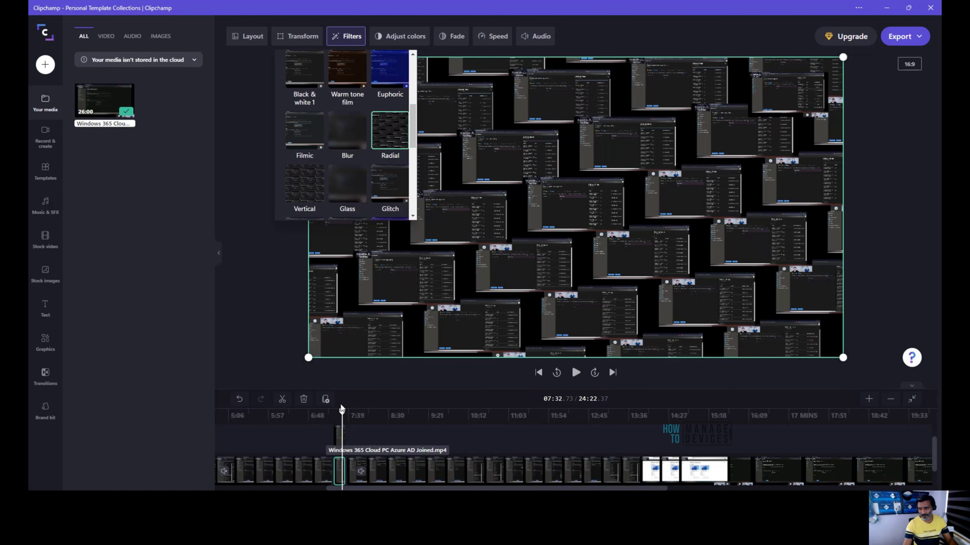
Play back the filtered segment from about 07:20 to preview the Radial effect, pausing at about 07:30.
left_click_drag(342, 410, 332, 413)
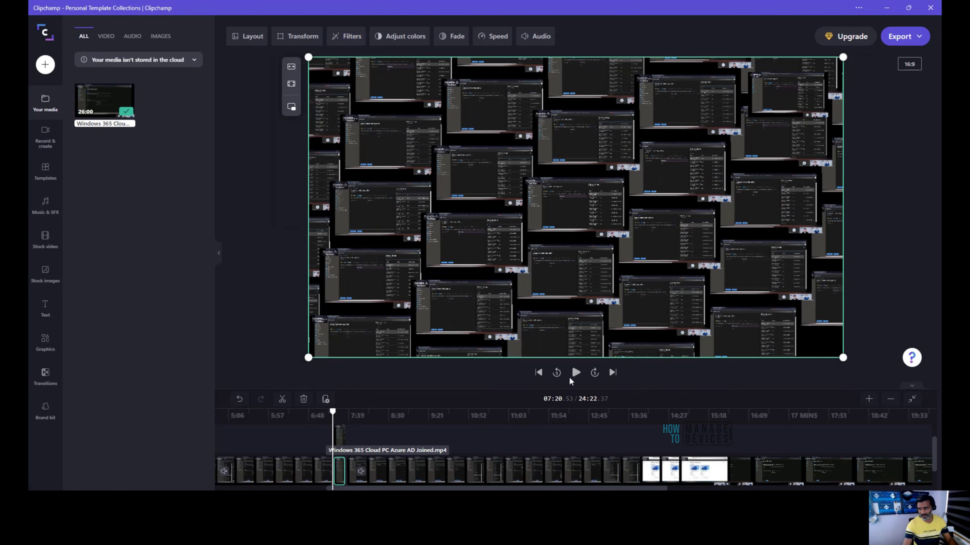
left_click(576, 373)
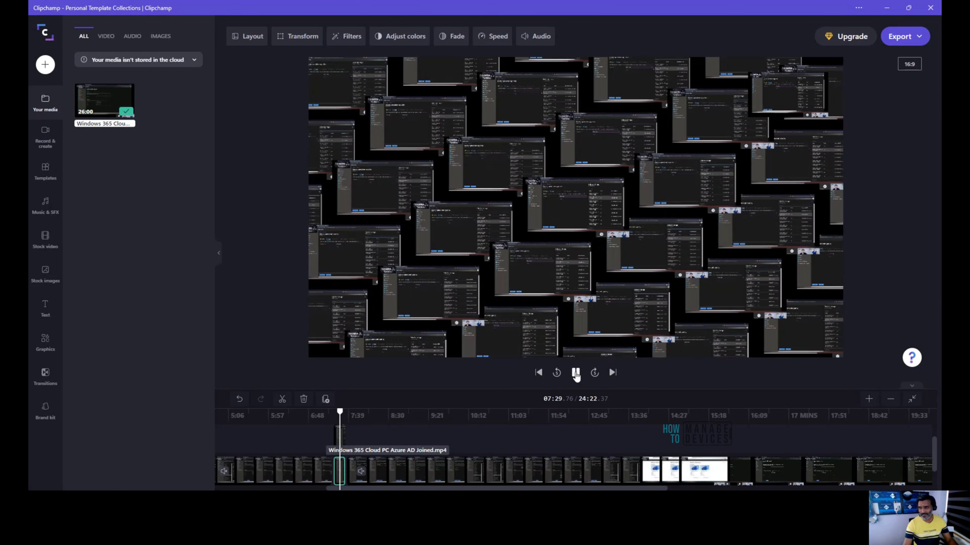
left_click(575, 372)
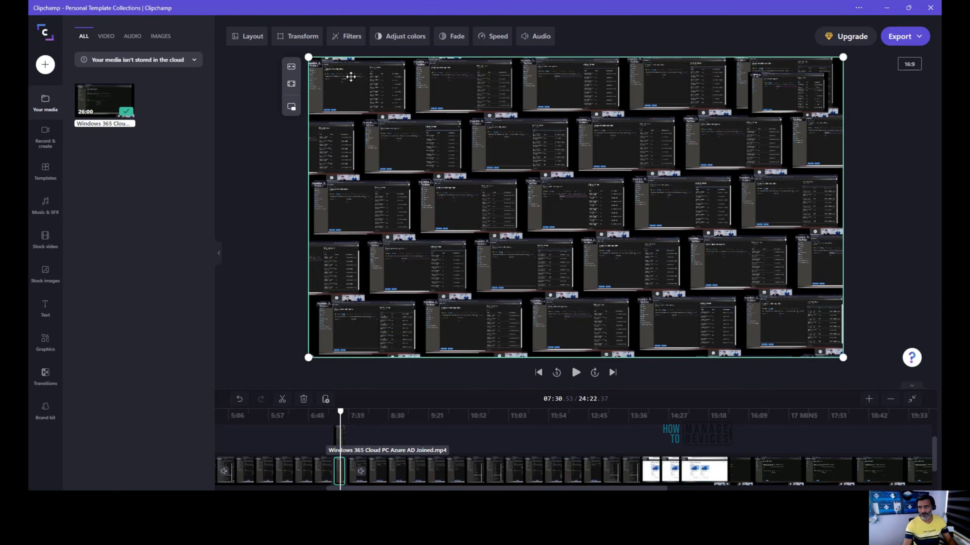
Try the Warm tone film, Black & white 1 and Blur filters on the short main-track segment.
left_click(346, 36)
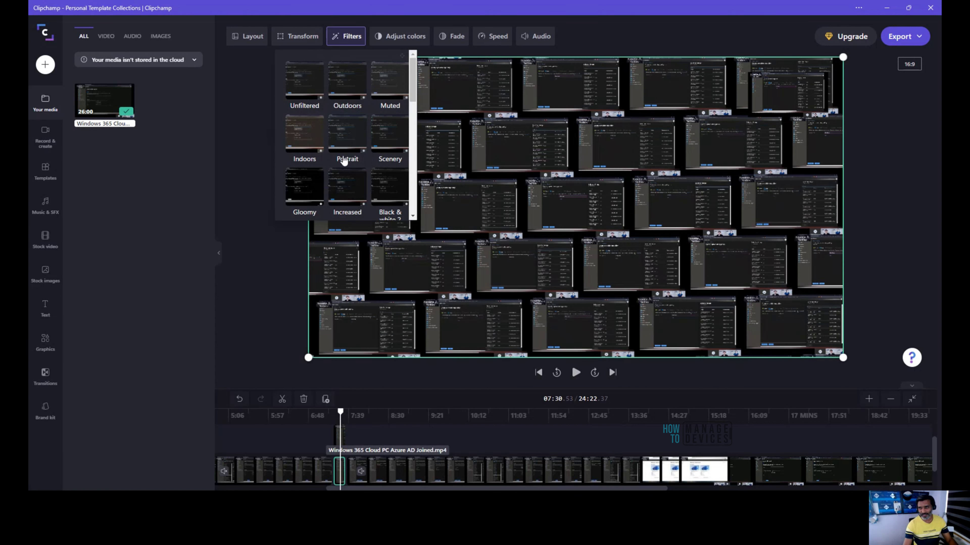
scroll(345, 164, "down", 2)
left_click(346, 175)
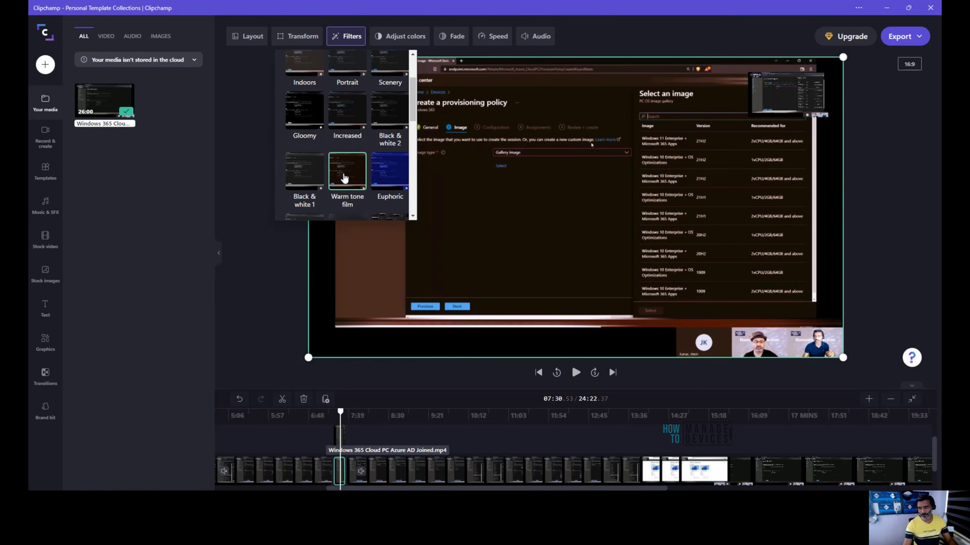
scroll(346, 176, "down", 1)
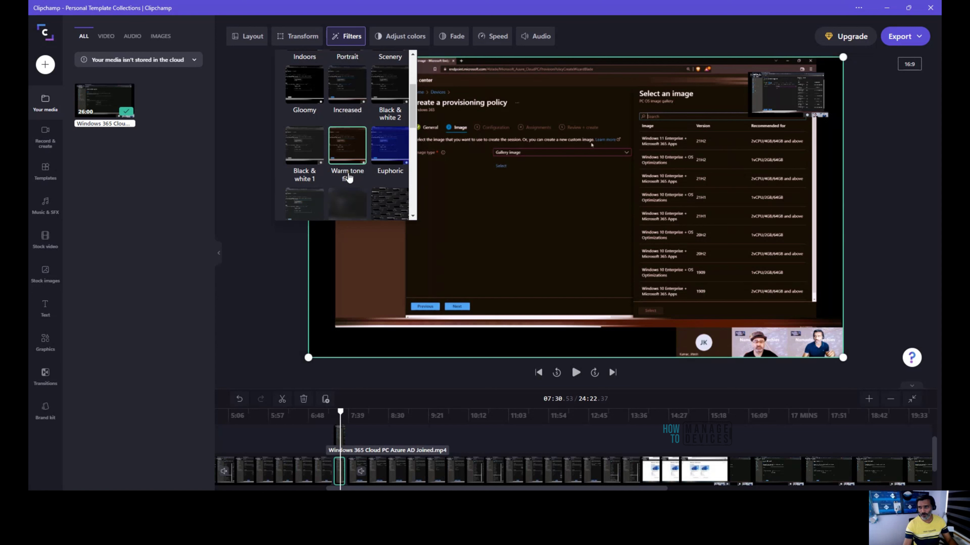
left_click(314, 157)
scroll(324, 168, "down", 1)
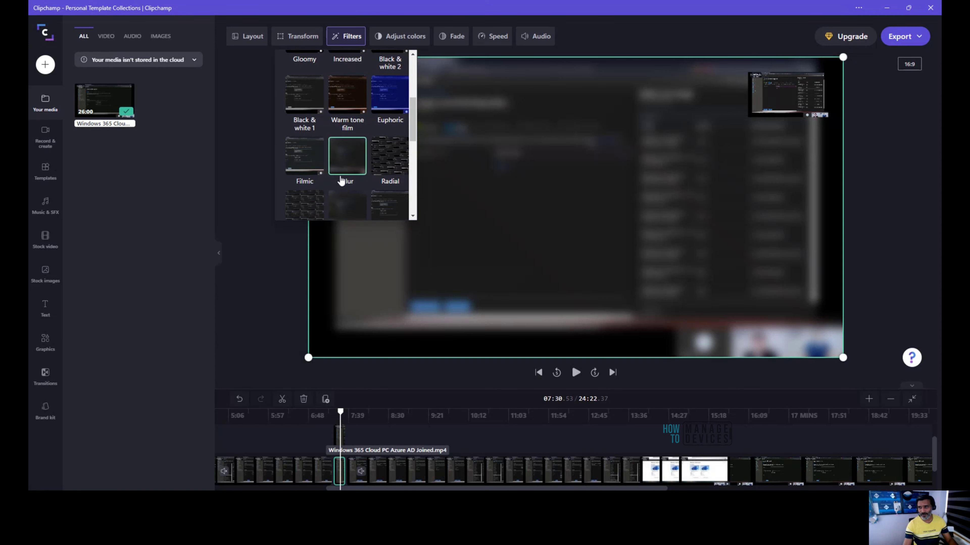
left_click(347, 168)
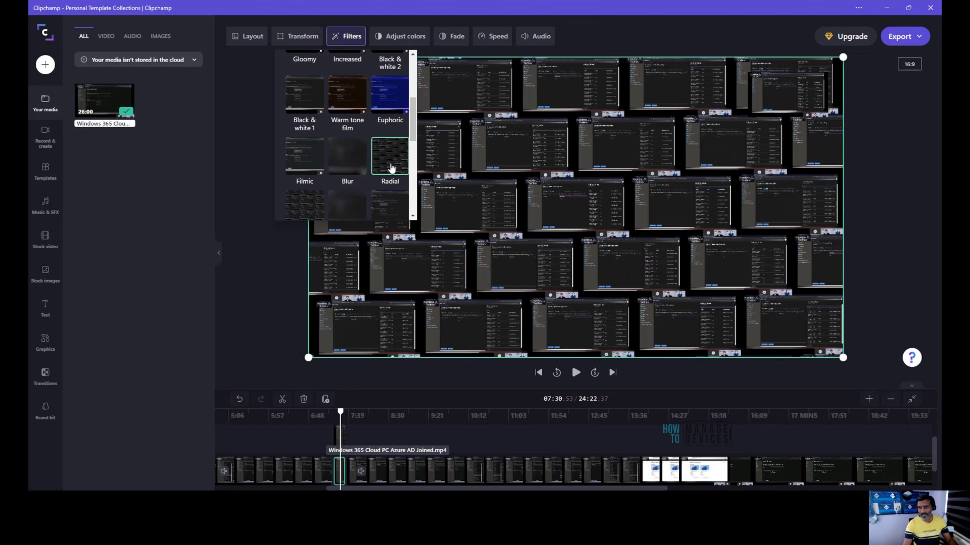
Apply the Vertical filter to the short main-track segment and briefly play it back.
left_click(316, 208)
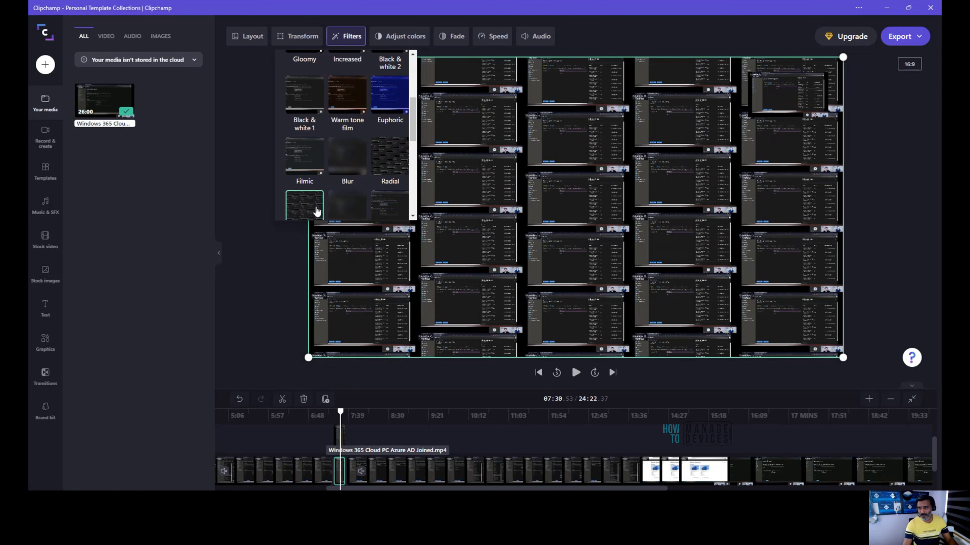
scroll(311, 202, "down", 1)
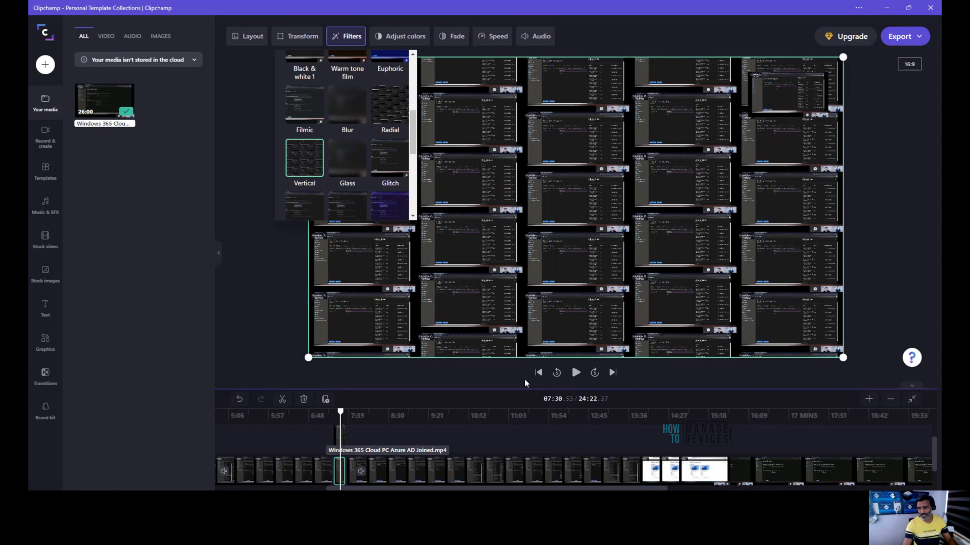
left_click(576, 373)
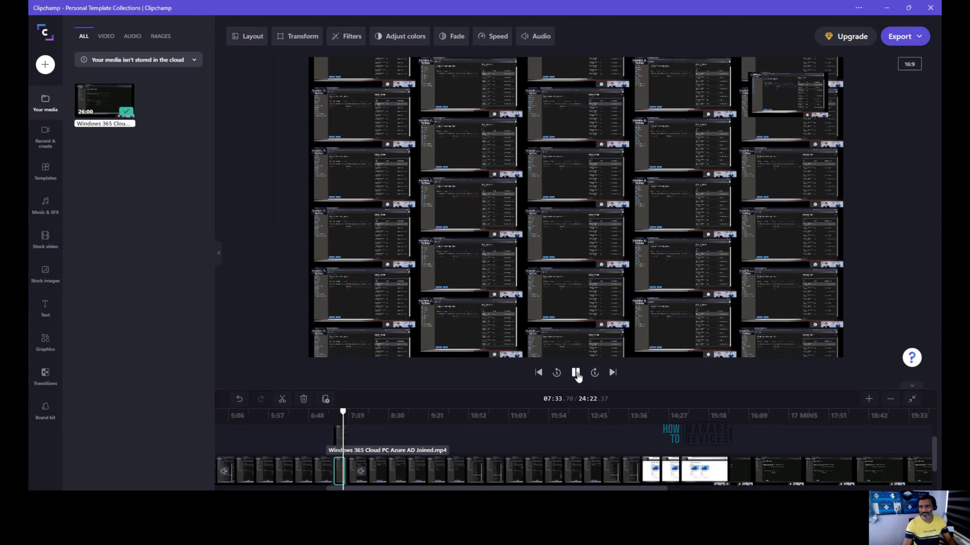
left_click(387, 284)
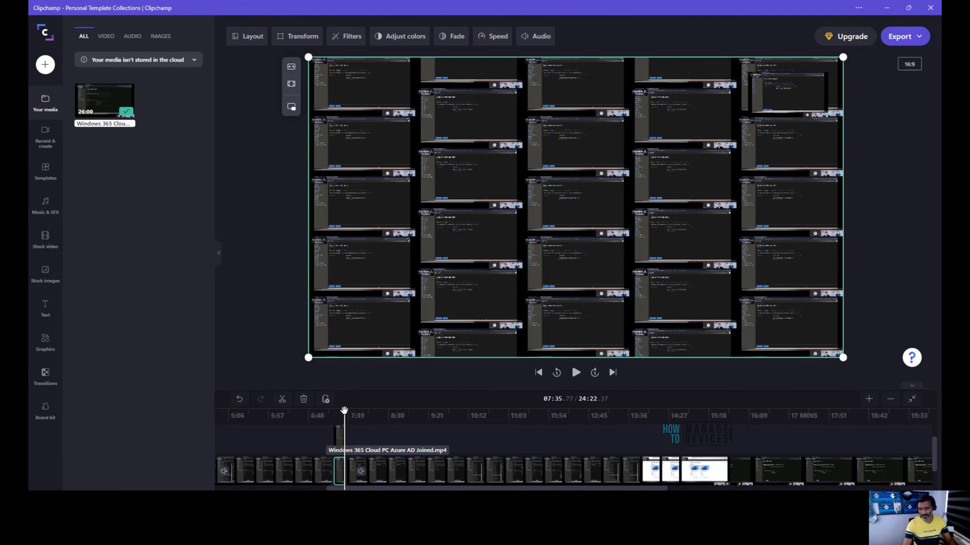
Move the playhead back to about 07:25, look through the remaining filters and set the segment to Unfiltered.
left_click(336, 416)
left_click(345, 36)
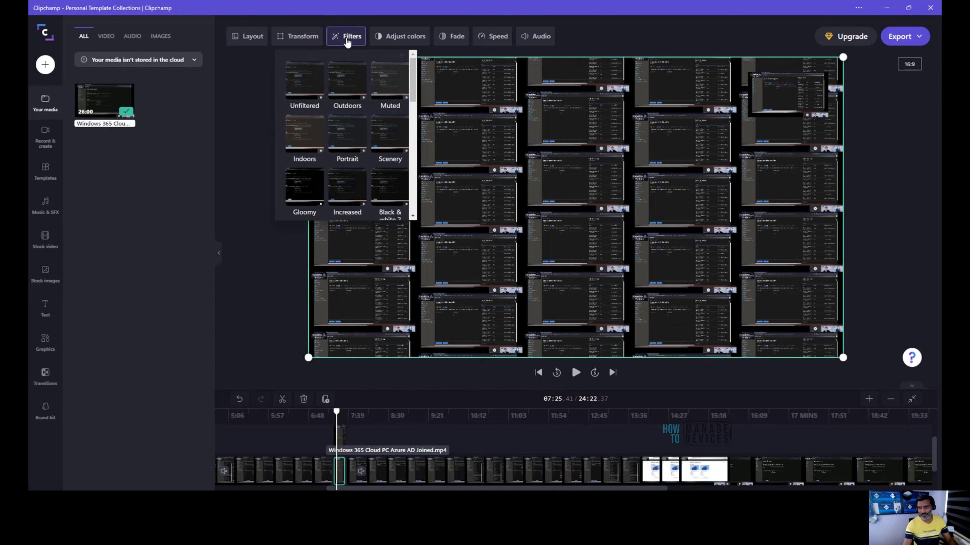
scroll(397, 160, "down", 6)
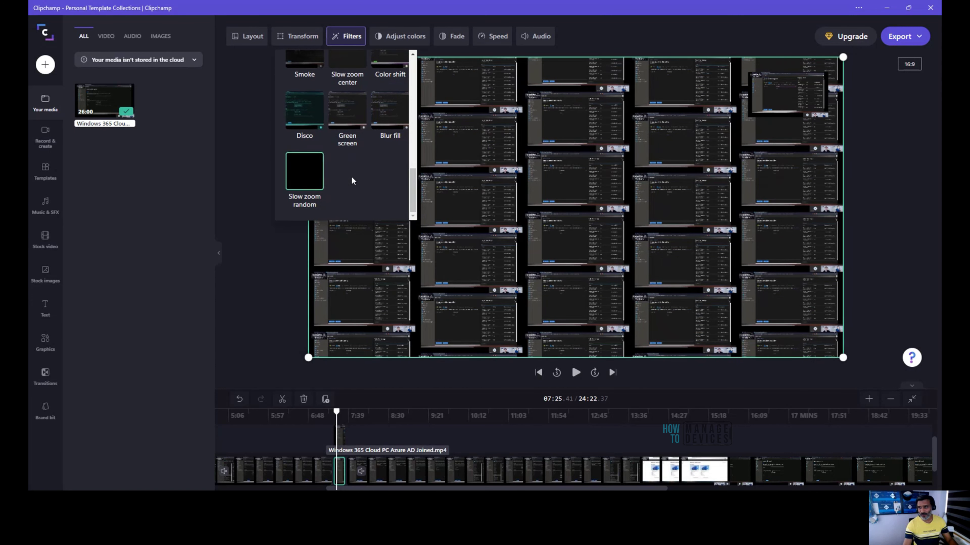
scroll(370, 166, "up", 1)
scroll(373, 169, "up", 5)
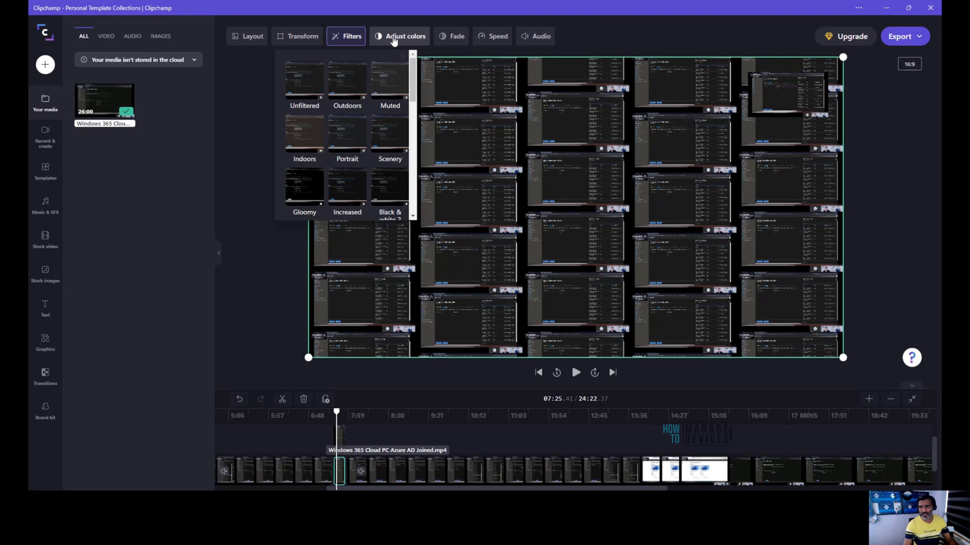
left_click(394, 40)
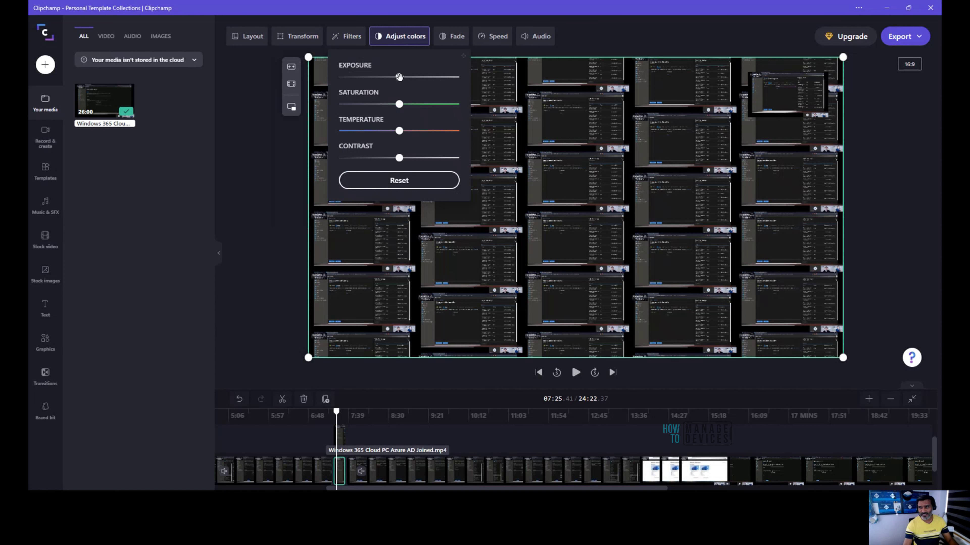
left_click(363, 38)
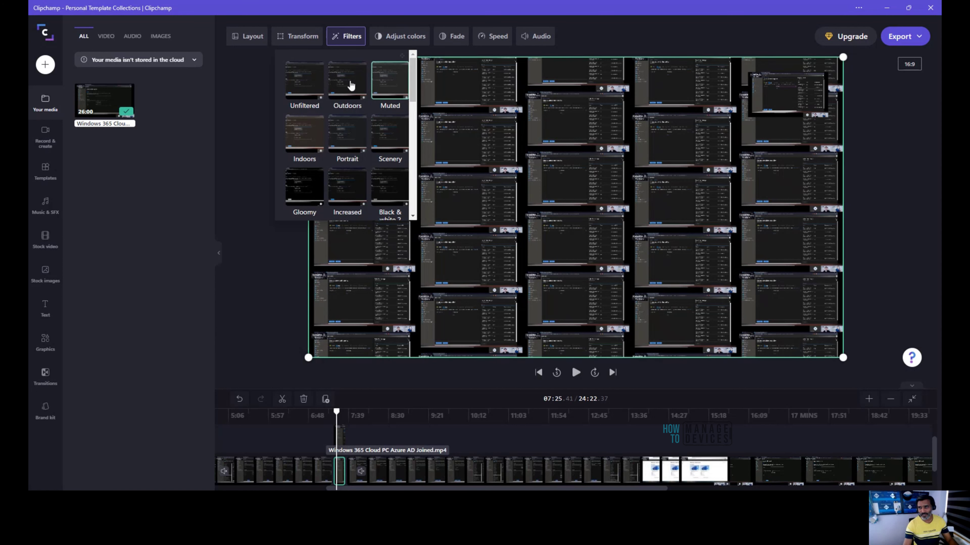
left_click(316, 86)
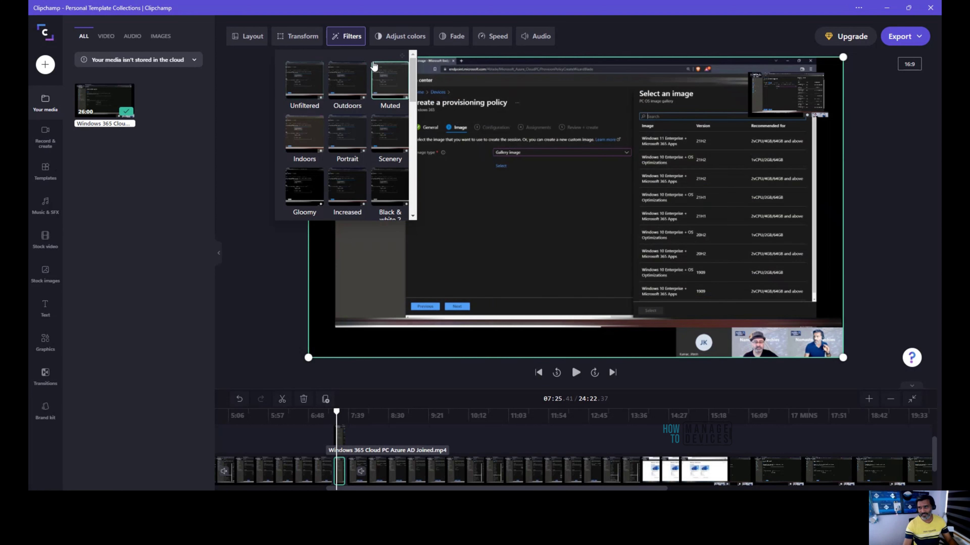
Raise the short segment's exposure to near maximum and its saturation moderately in the color adjustments.
left_click(398, 41)
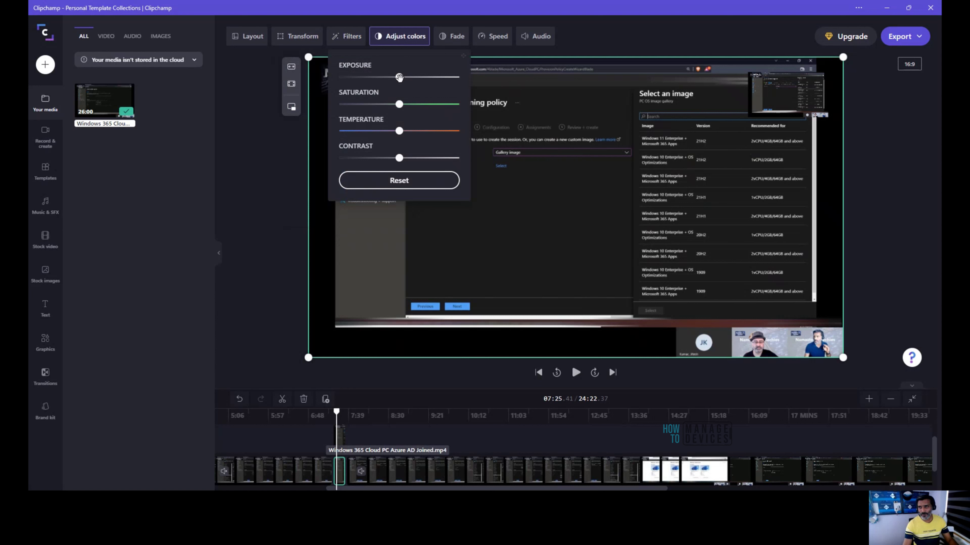
left_click_drag(399, 77, 452, 72)
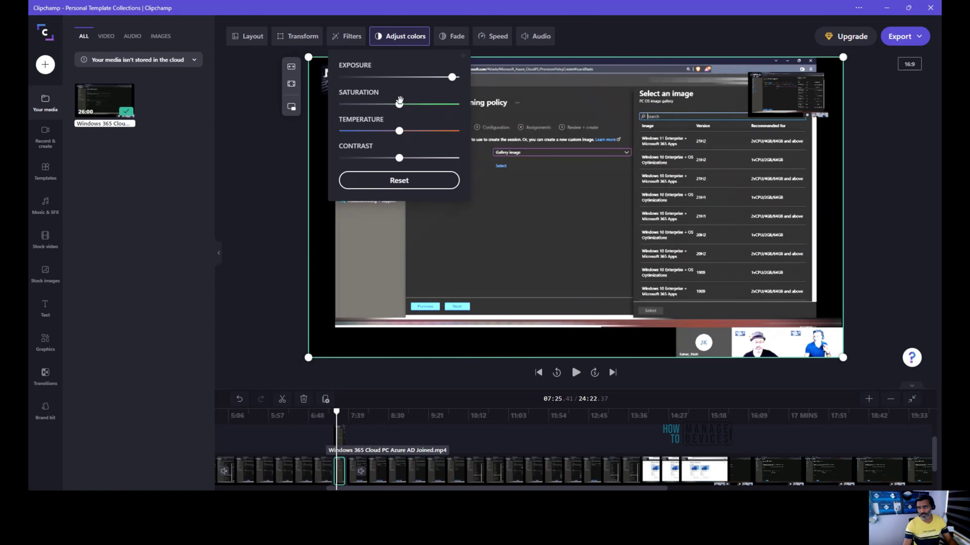
left_click_drag(399, 103, 398, 137)
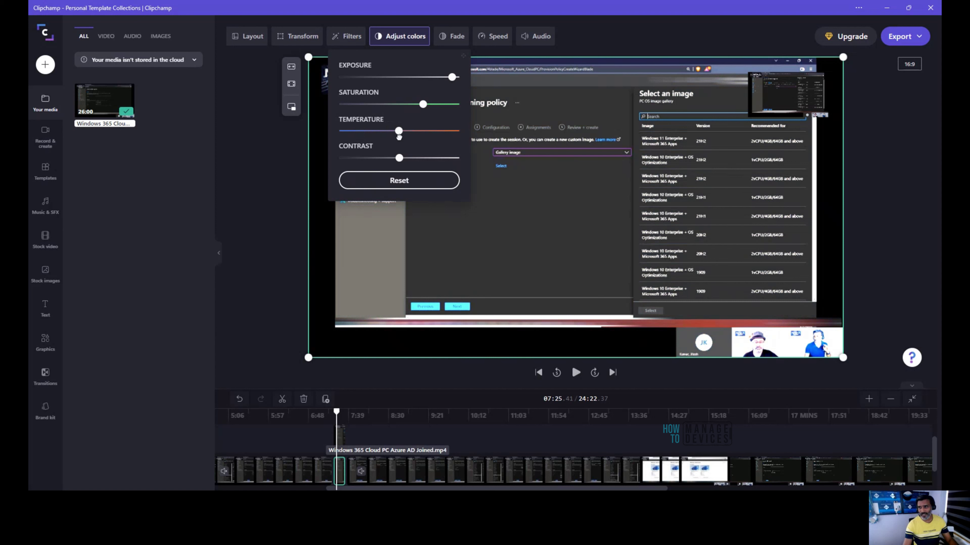
Reset the short segment's color adjustments and set its fade in and fade out to 0.7 s each.
mouse_move(398, 157)
left_mouse_down()
mouse_move(450, 162)
mouse_move(401, 163)
left_mouse_up()
left_click(400, 181)
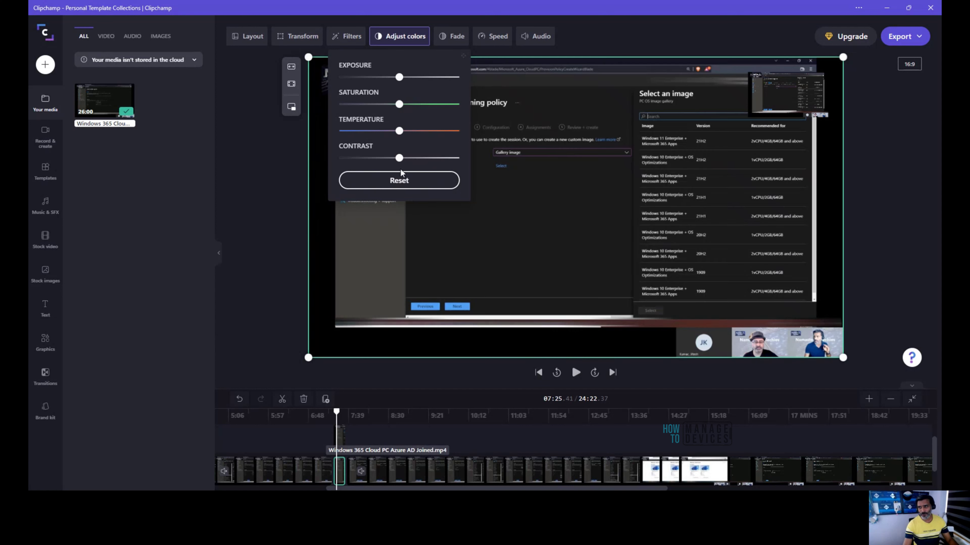
left_click(451, 38)
left_click_drag(390, 78, 439, 78)
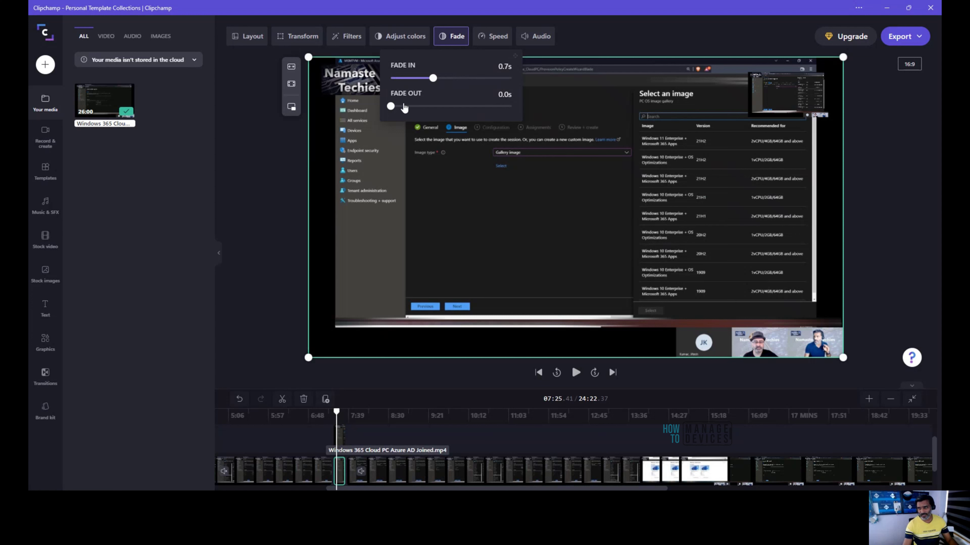
left_click_drag(391, 106, 431, 107)
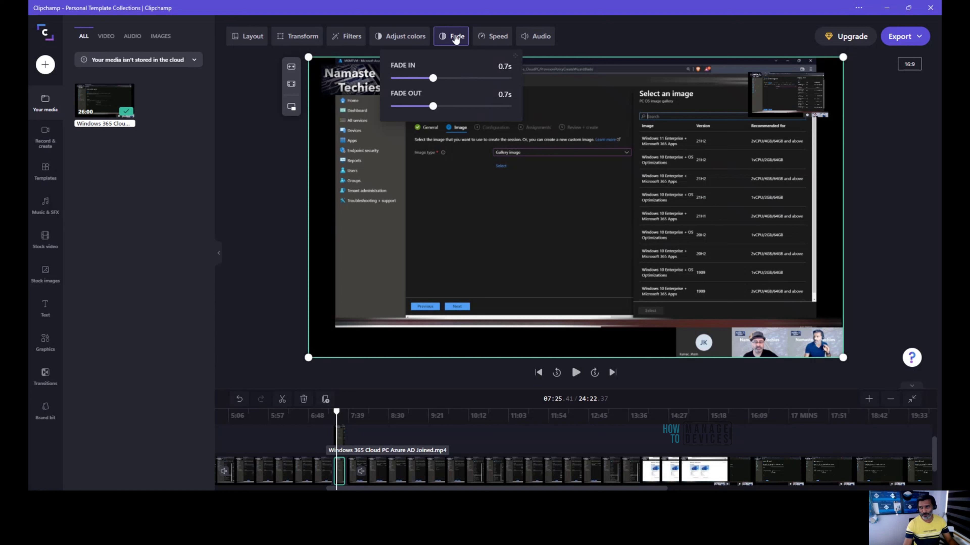
Try the Fast clip speed on the short segment and play it back from about 07:19.
left_click(492, 38)
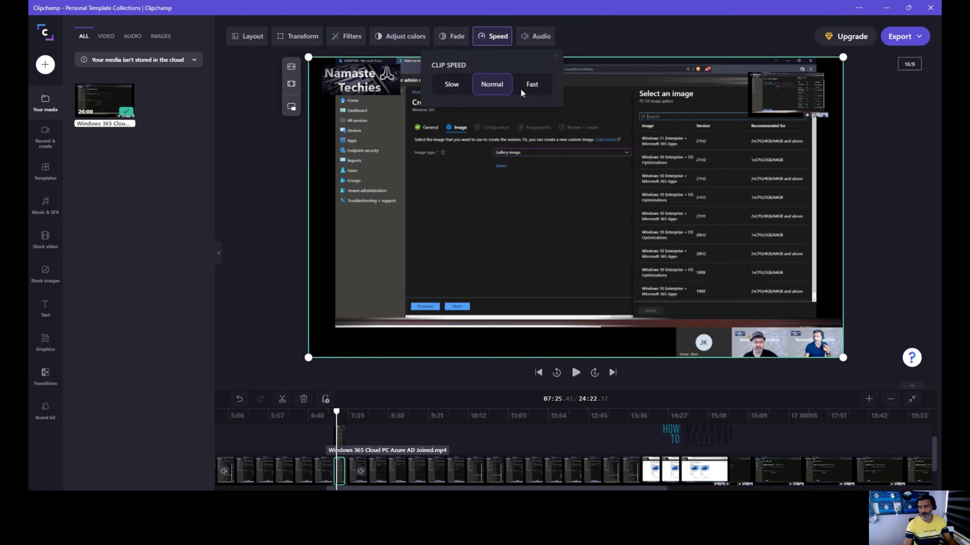
left_click(532, 87)
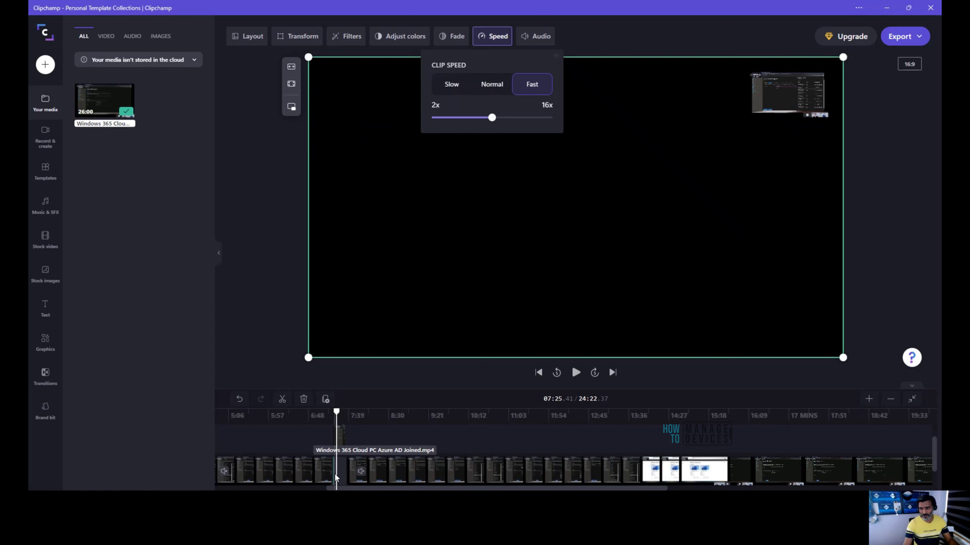
left_click_drag(337, 412, 332, 412)
left_click(478, 397)
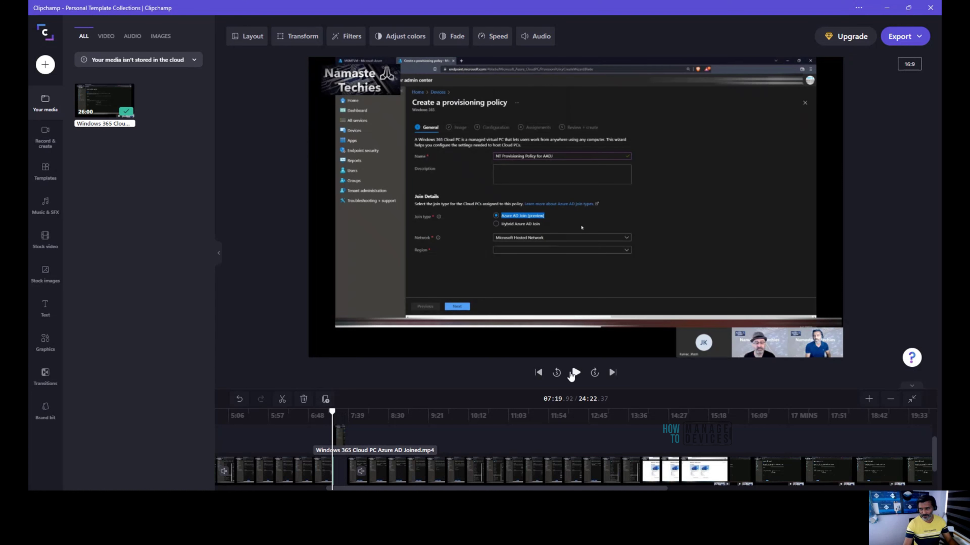
left_click(572, 374)
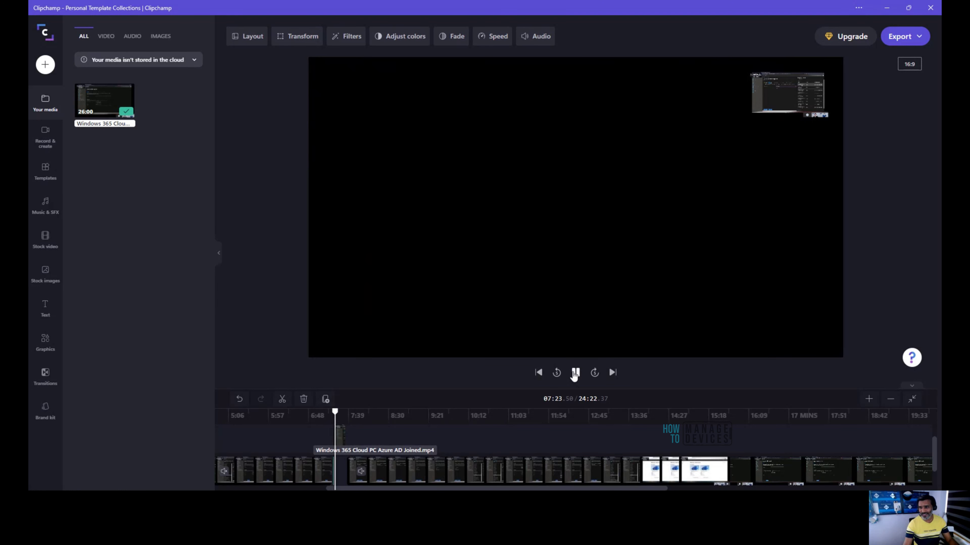
left_click(574, 373)
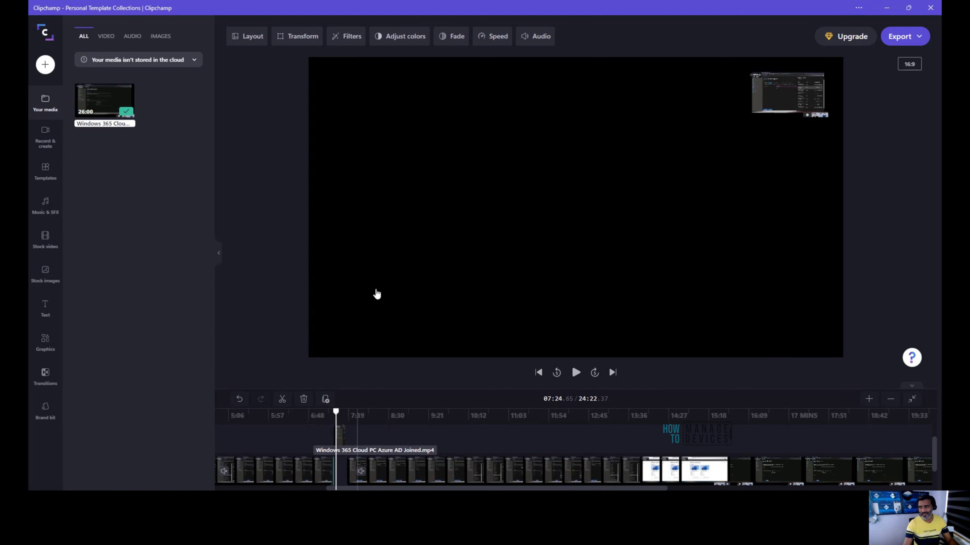
Switch the short segment's clip speed to Normal, then Slow, and play back the slowed segment.
left_click(484, 37)
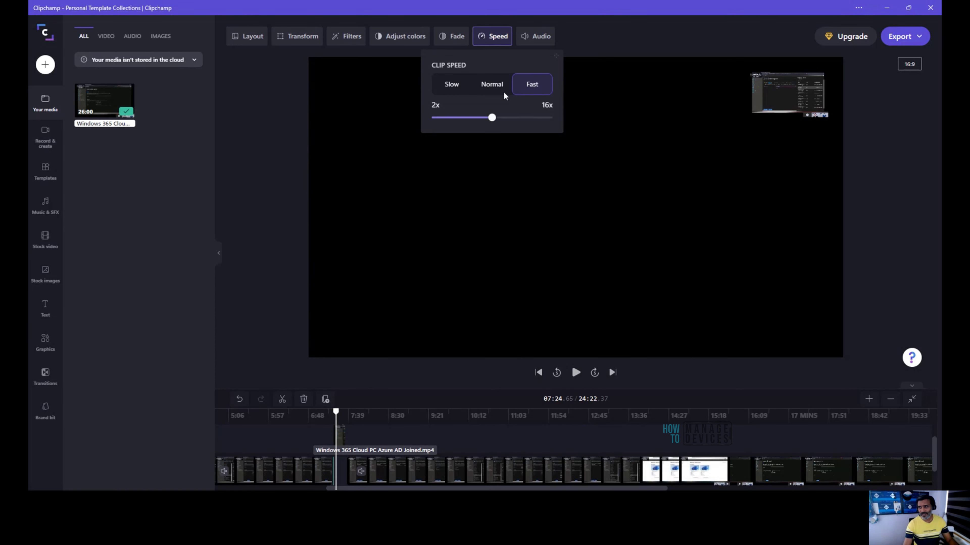
left_click(491, 84)
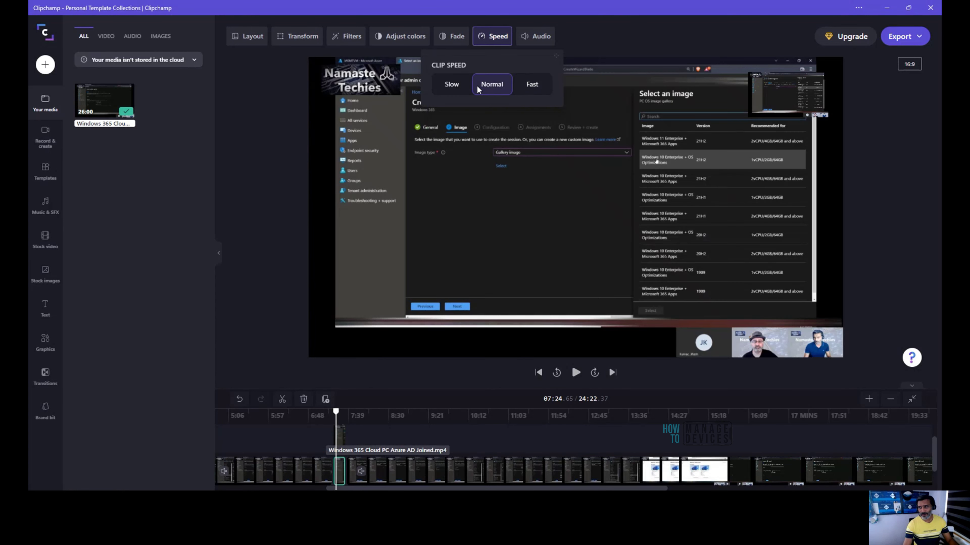
left_click(452, 83)
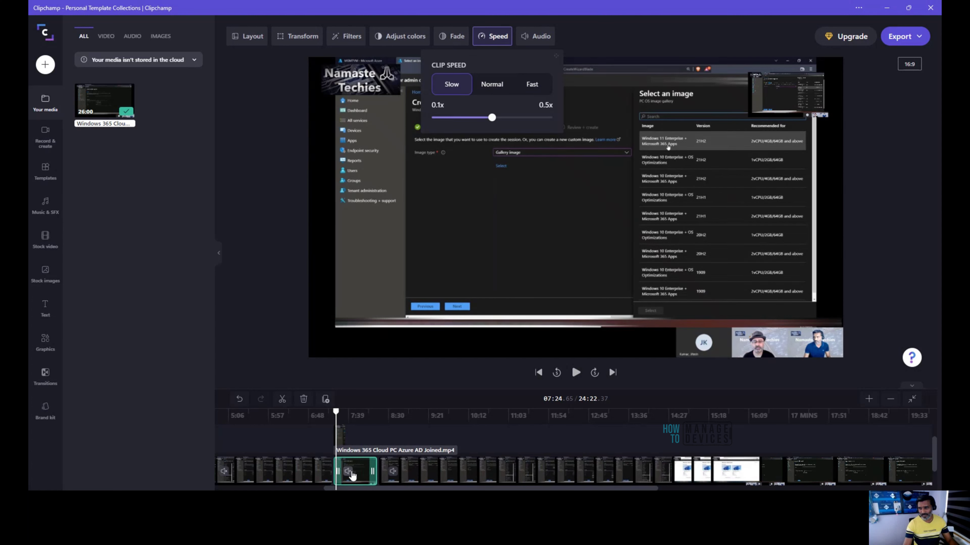
left_click(576, 373)
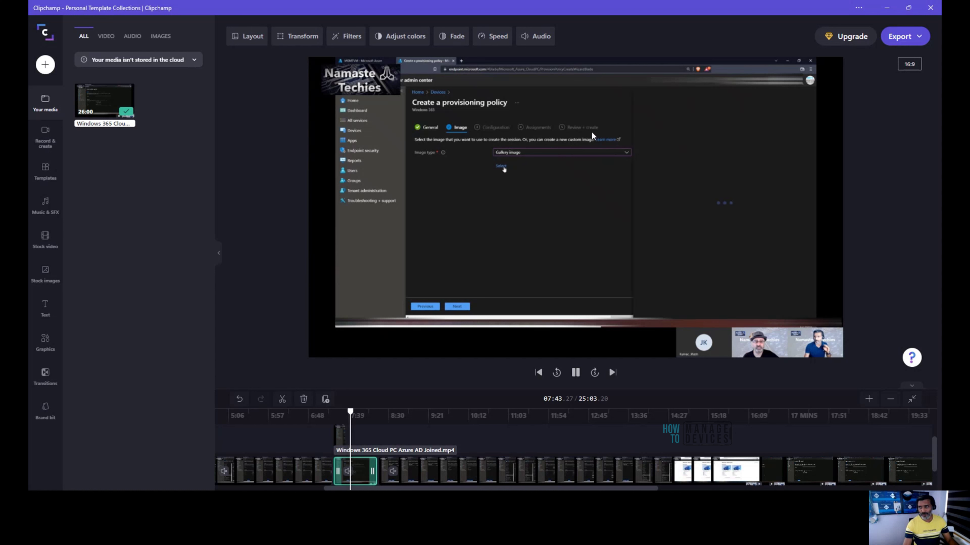
Set the slowed segment back to Normal speed, stop playback and undo the last speed changes.
left_click(499, 38)
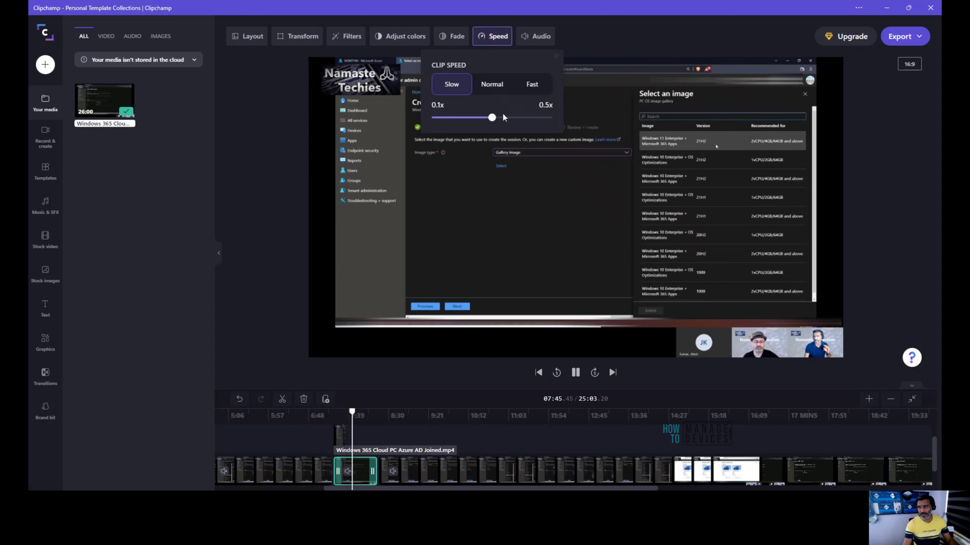
left_click(496, 85)
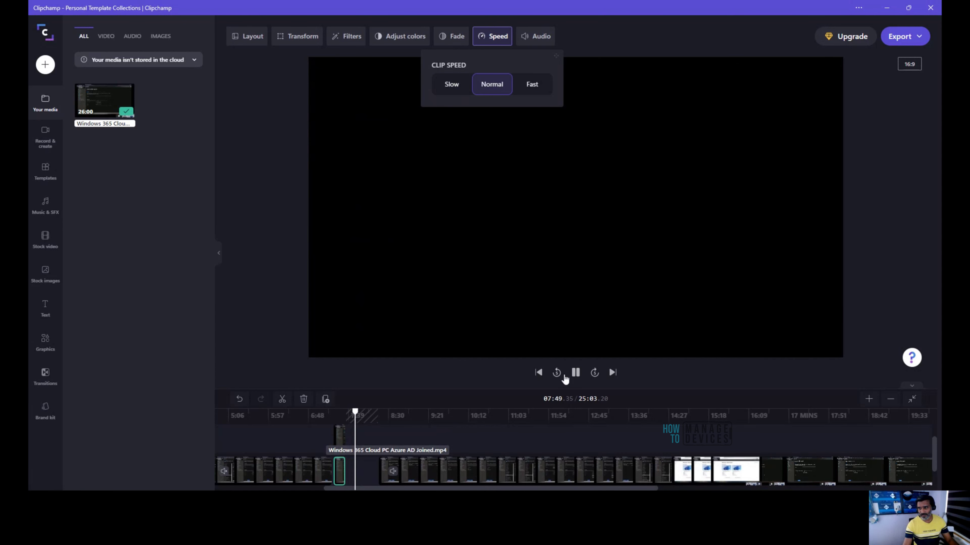
left_click(575, 372)
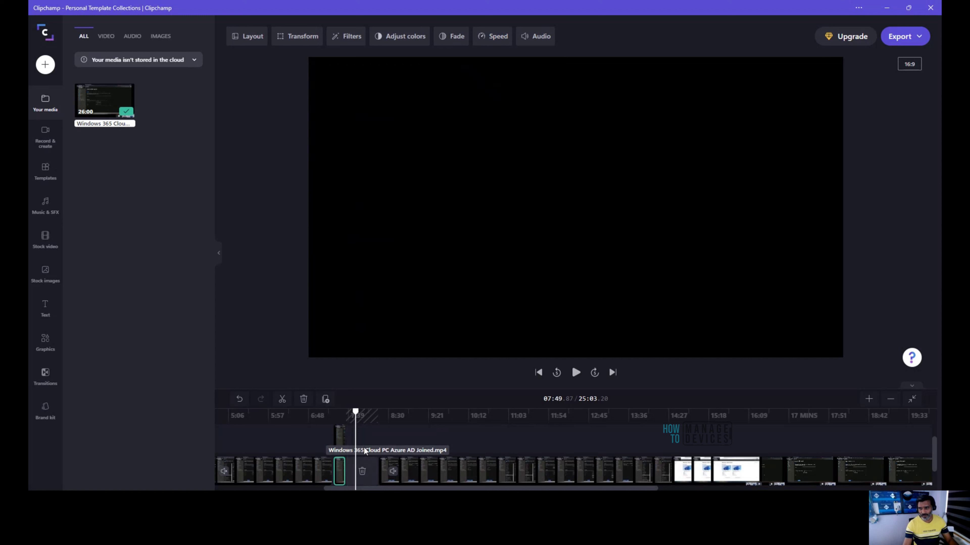
left_click(239, 400)
left_click(240, 400)
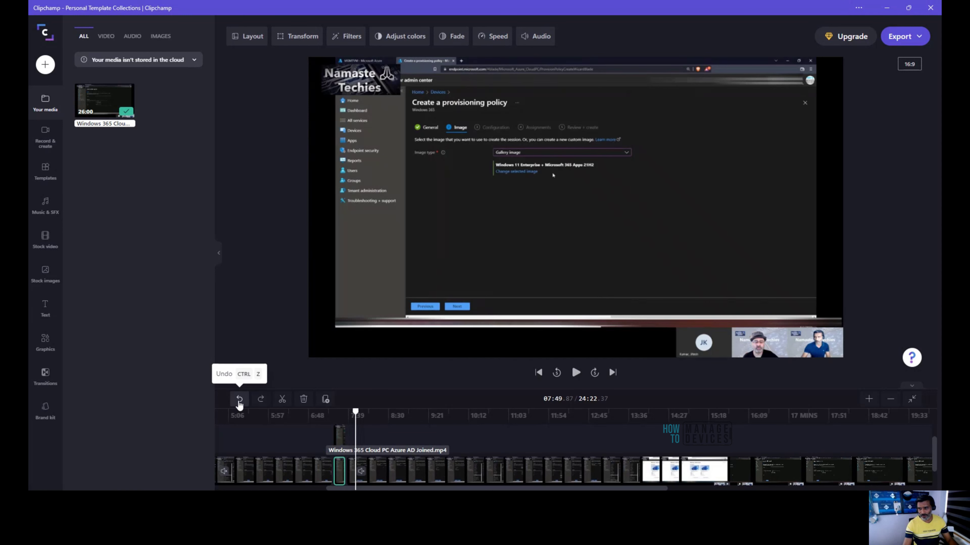
Move the playhead to about 07:30 and set the short segment's volume to 6%.
left_click_drag(355, 412, 340, 412)
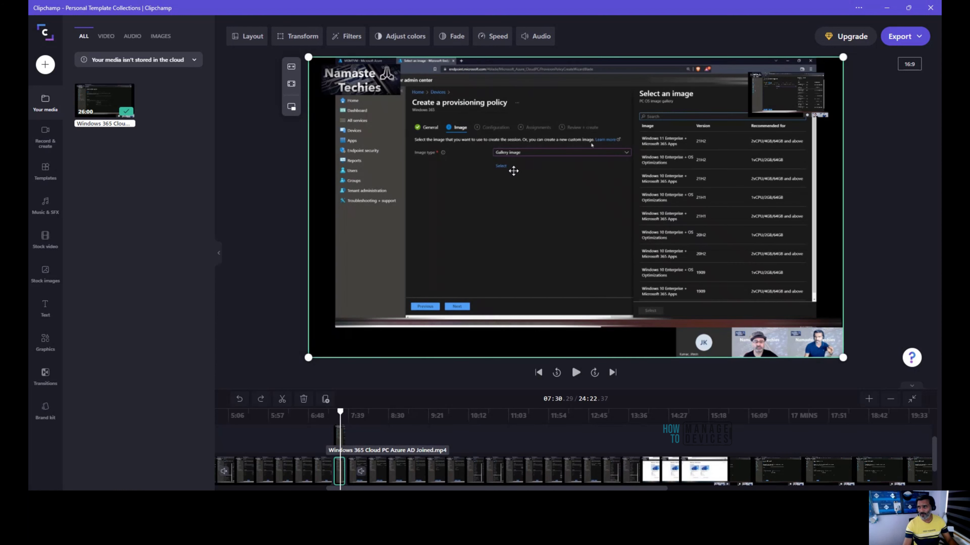
left_click(539, 38)
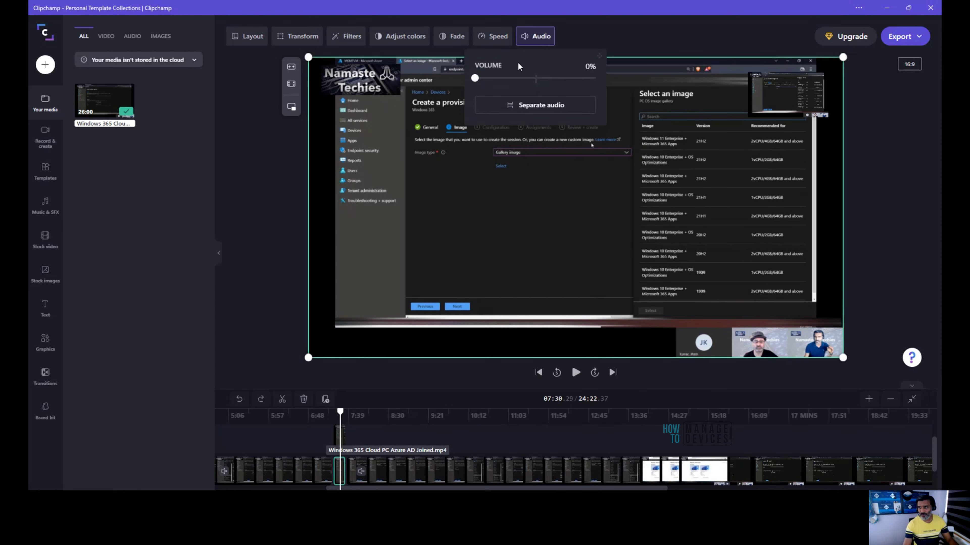
mouse_move(476, 78)
left_mouse_down()
mouse_move(594, 81)
mouse_move(478, 85)
left_mouse_up()
scroll(936, 451, "down", 1)
scroll(936, 451, "down", 1)
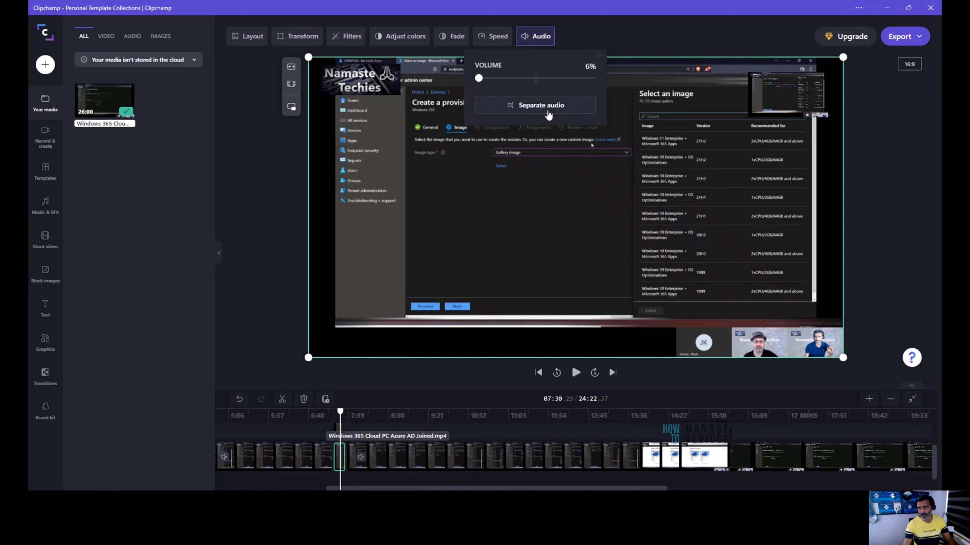
Try to separate the audio from the short segment and recheck its audio options.
left_click(541, 110)
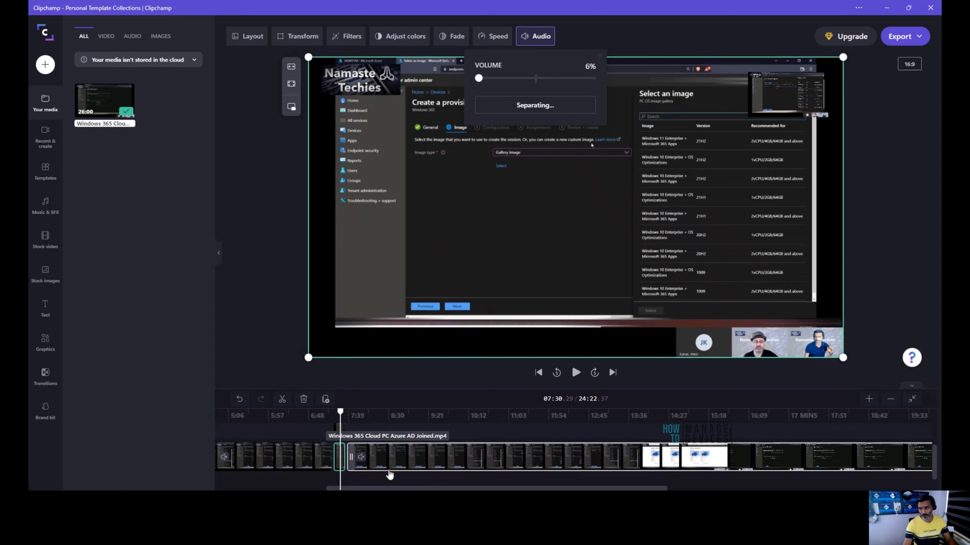
scroll(443, 439, "up", 2)
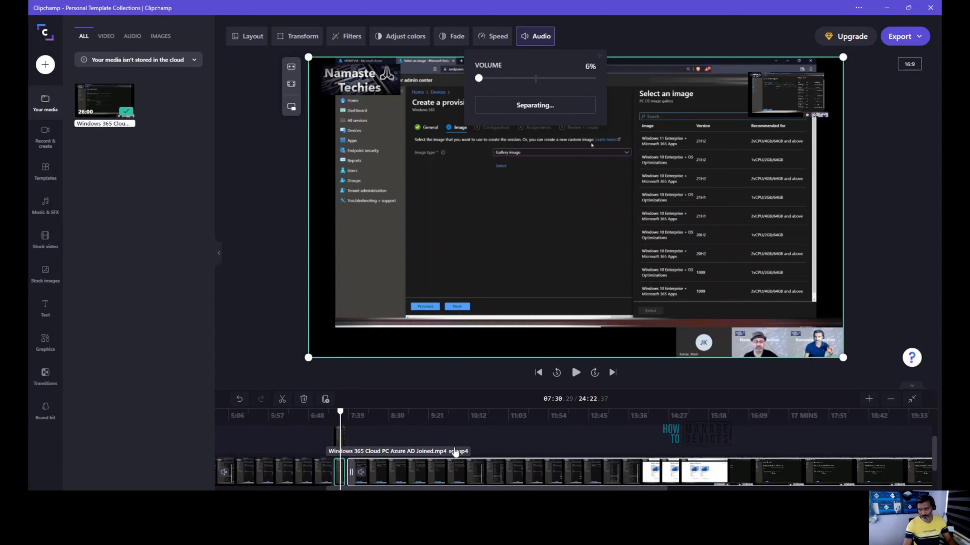
scroll(456, 448, "down", 3)
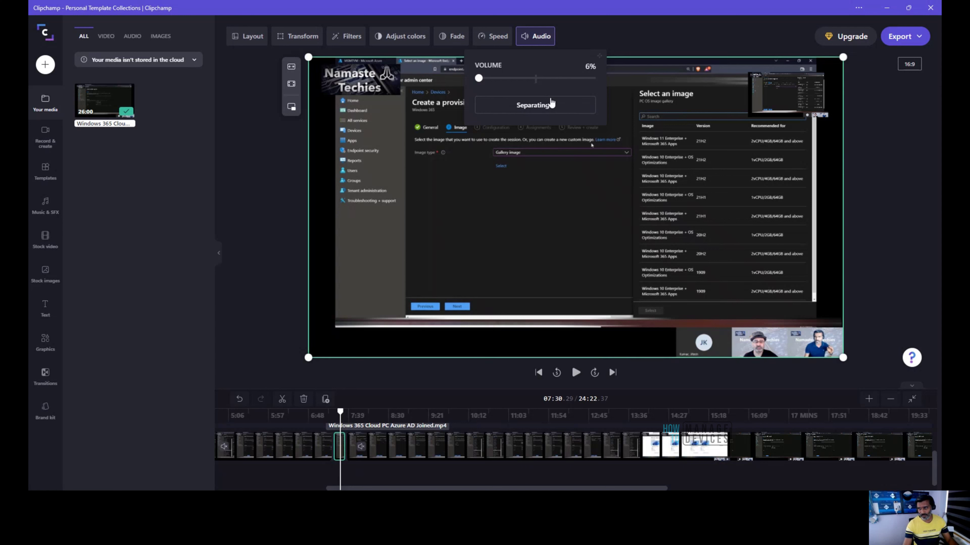
left_click(541, 37)
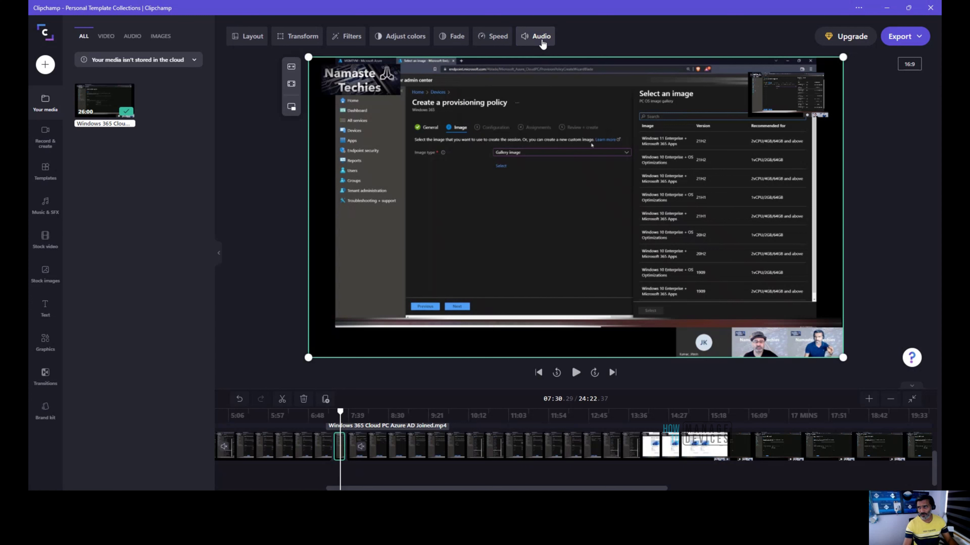
left_click(543, 38)
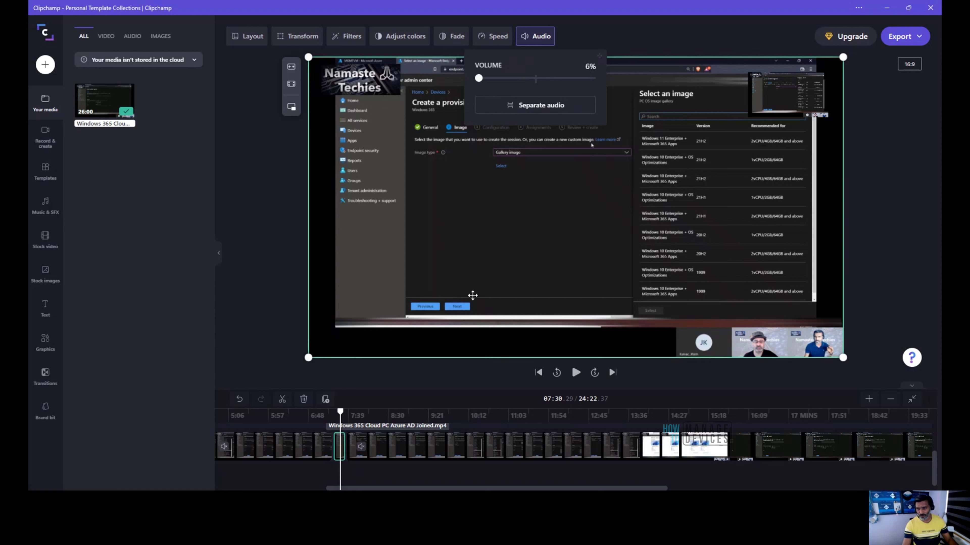
Delete the long main-track segments after and before the short segment.
left_click(397, 444)
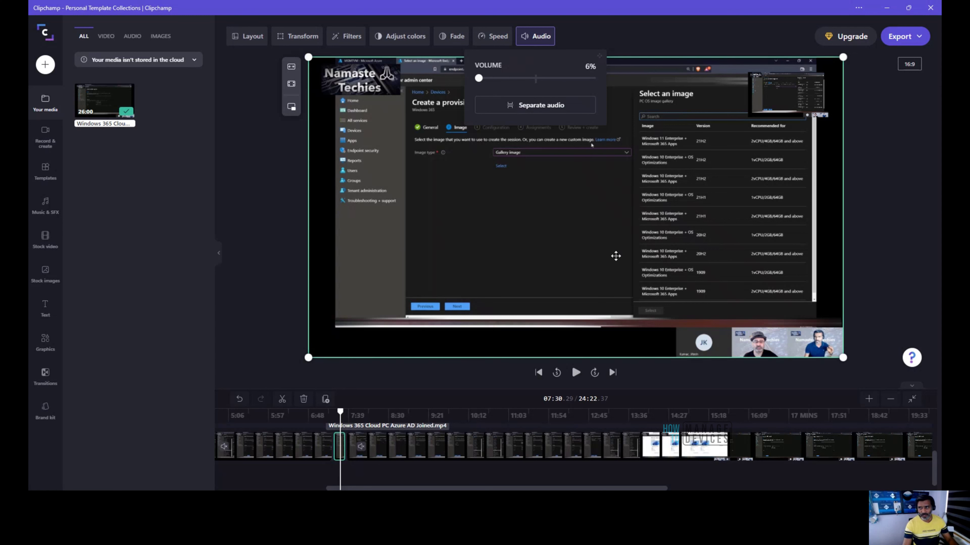
left_click(442, 445)
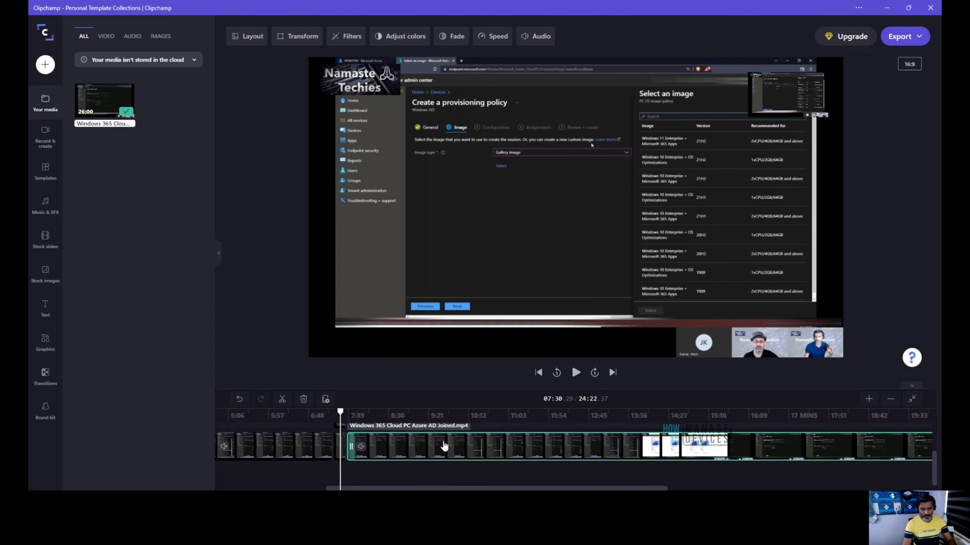
key("Delete")
left_click(313, 445)
key("Delete")
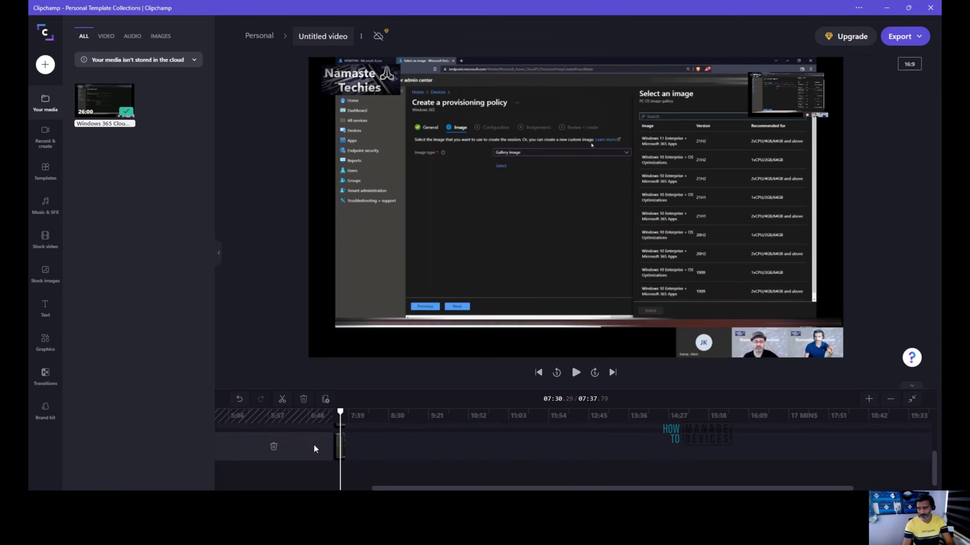
Move the short segment to the start of the timeline and delete the picture-in-picture clip near 07:30.
left_click_drag(344, 455, 231, 468)
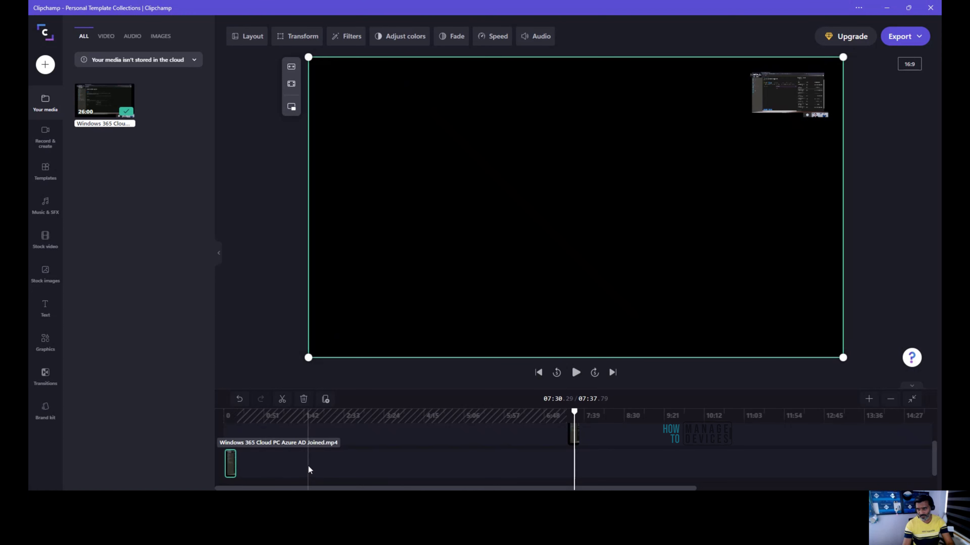
left_click_drag(575, 412, 431, 414)
left_click_drag(574, 475, 573, 470)
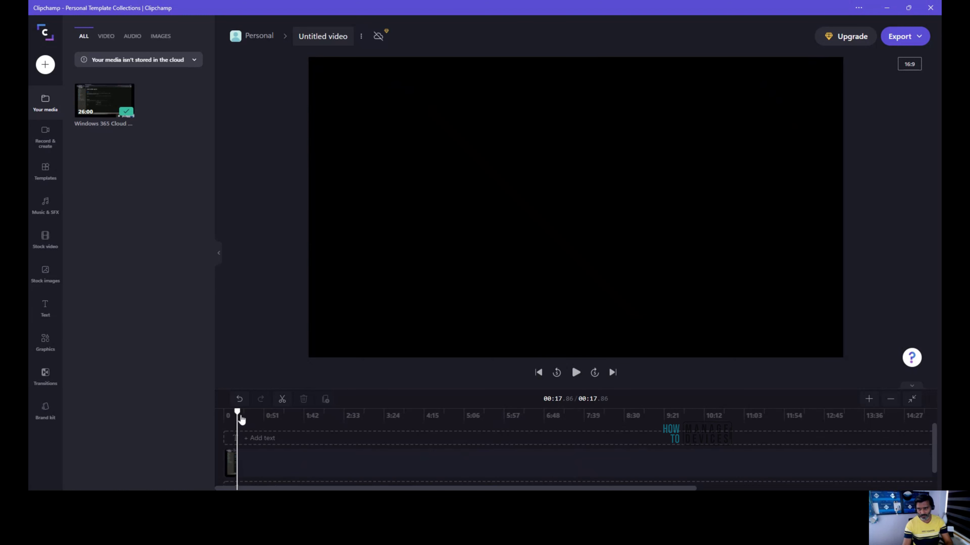
Play back the remaining segment briefly from about 00:04, then select it on the timeline.
left_click_drag(237, 413, 227, 411)
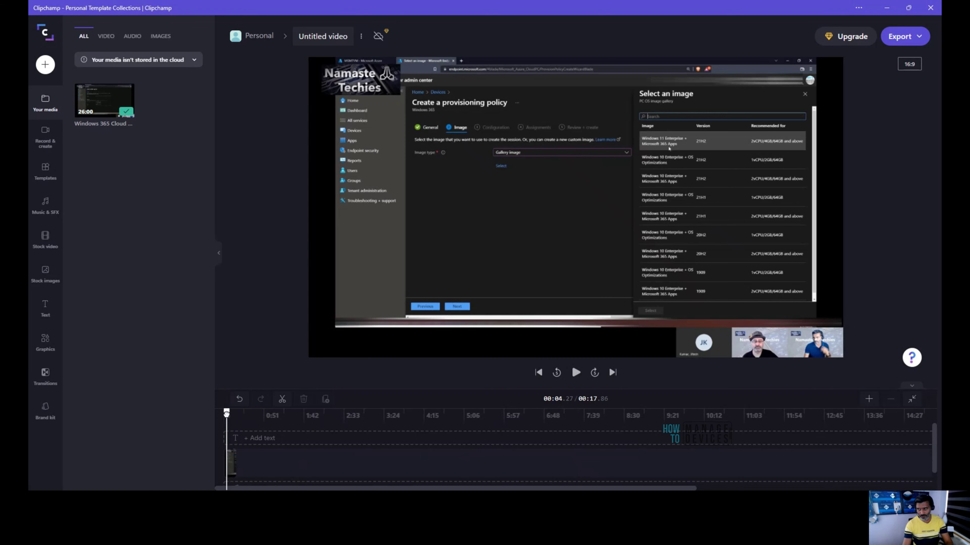
left_click(574, 373)
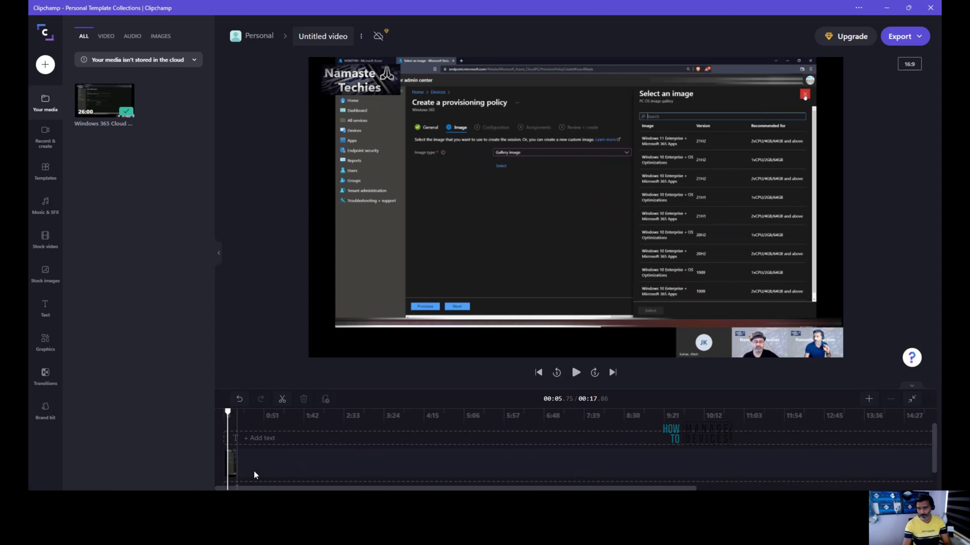
left_click(231, 463)
left_click(231, 463)
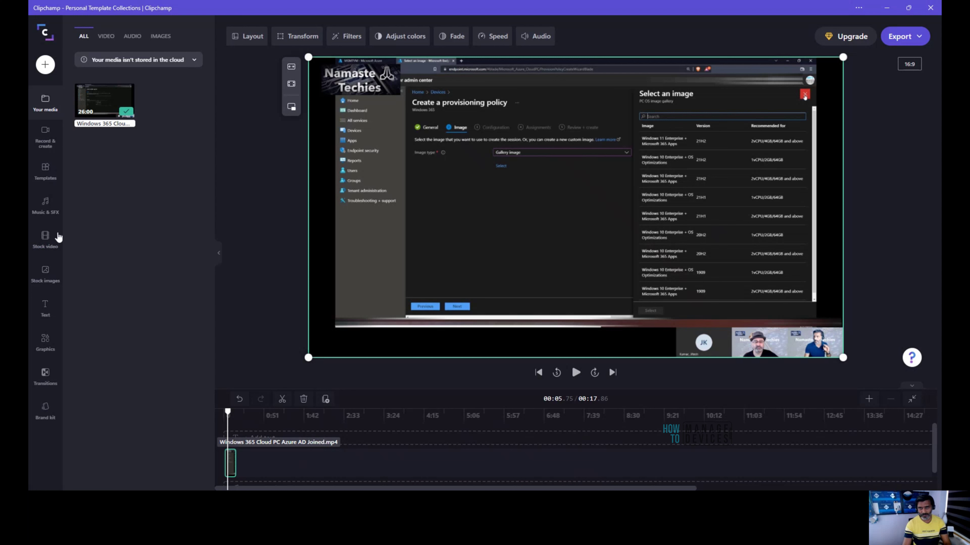
Add the free Total Lofi Chill track from the Chill music to the start of the timeline.
left_click(45, 207)
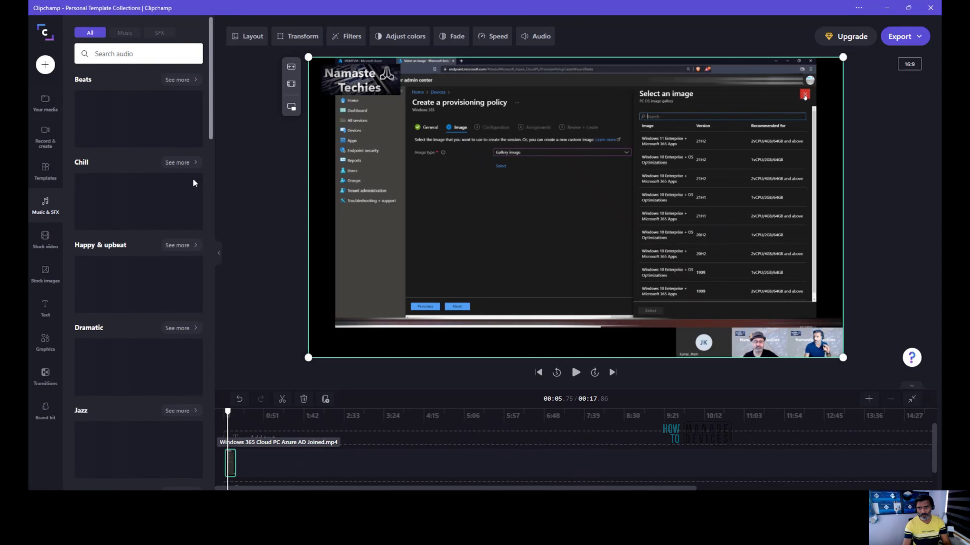
mouse_move(85, 108)
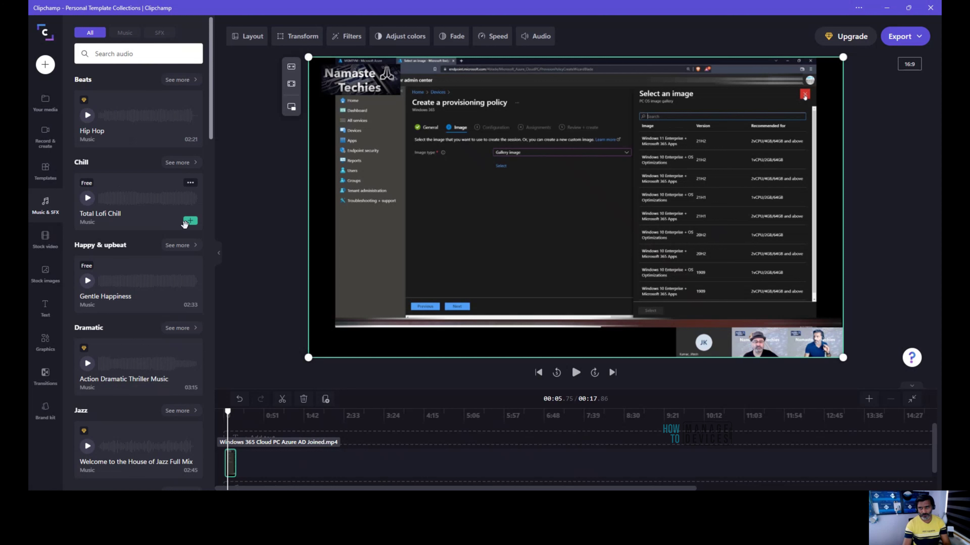
left_click_drag(156, 212, 279, 441)
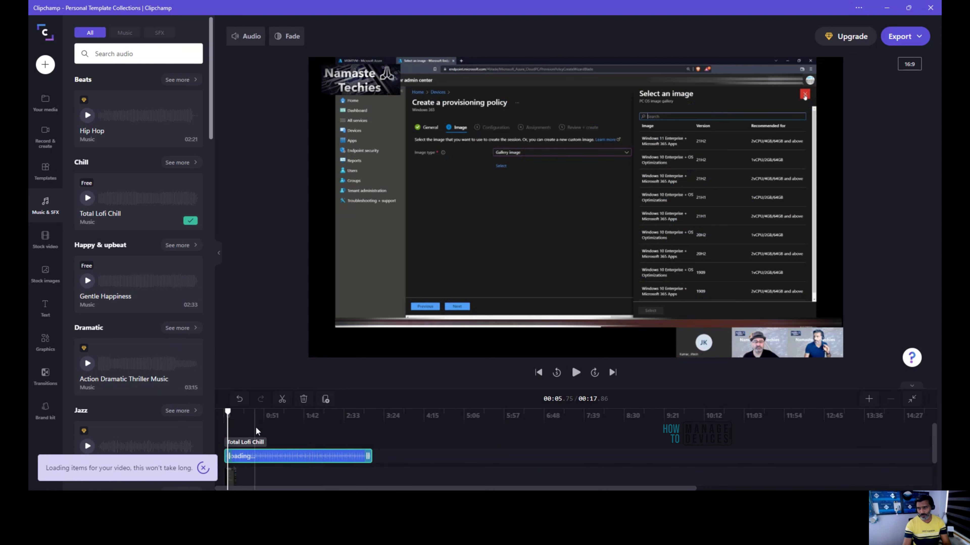
Preview the Total Lofi Chill track to about 00:43, delete it, and return the playhead to about 00:04.
left_click(575, 373)
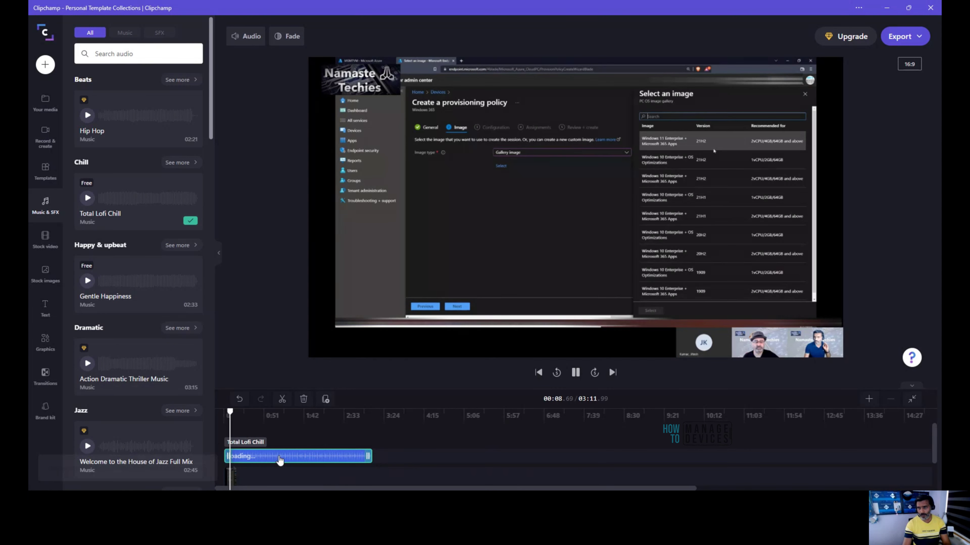
left_click_drag(231, 411, 252, 415)
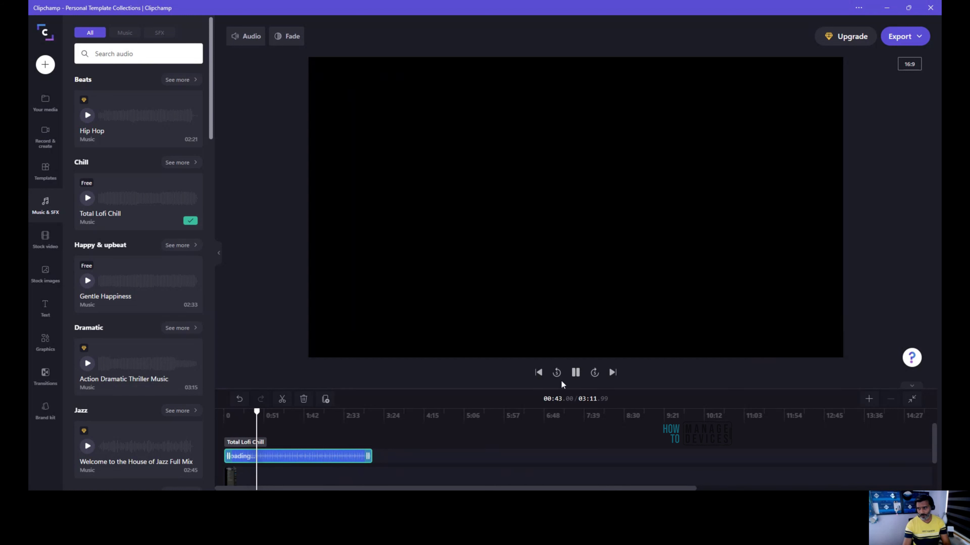
left_click(575, 373)
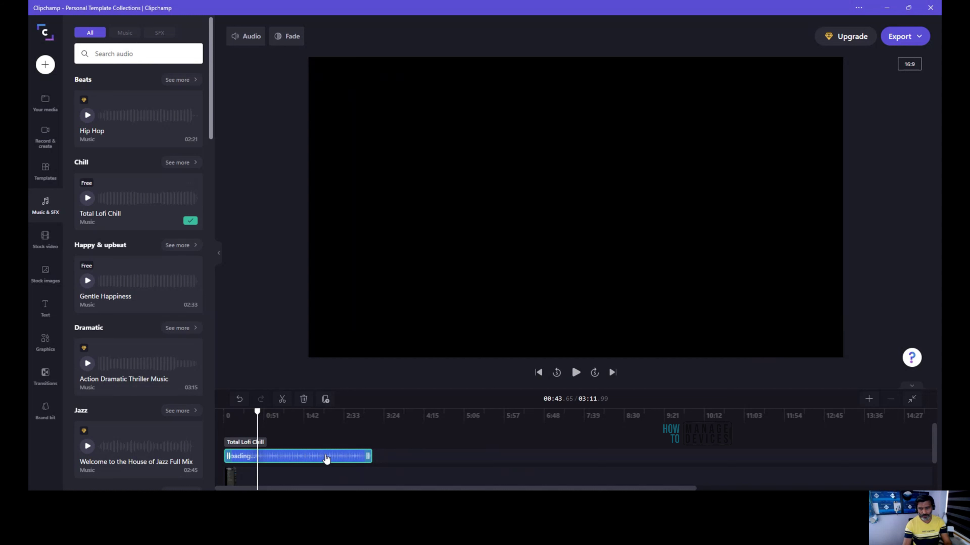
key("Delete")
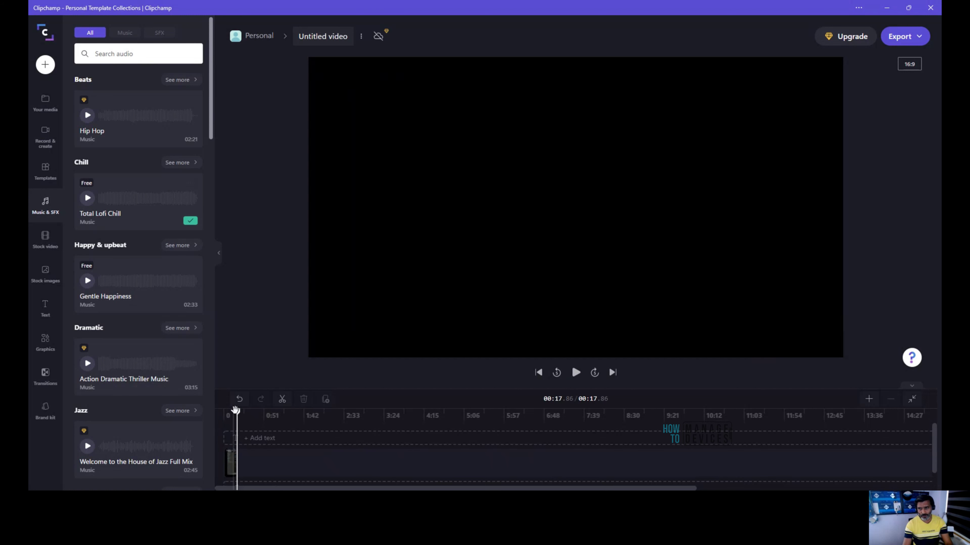
left_click_drag(235, 410, 225, 412)
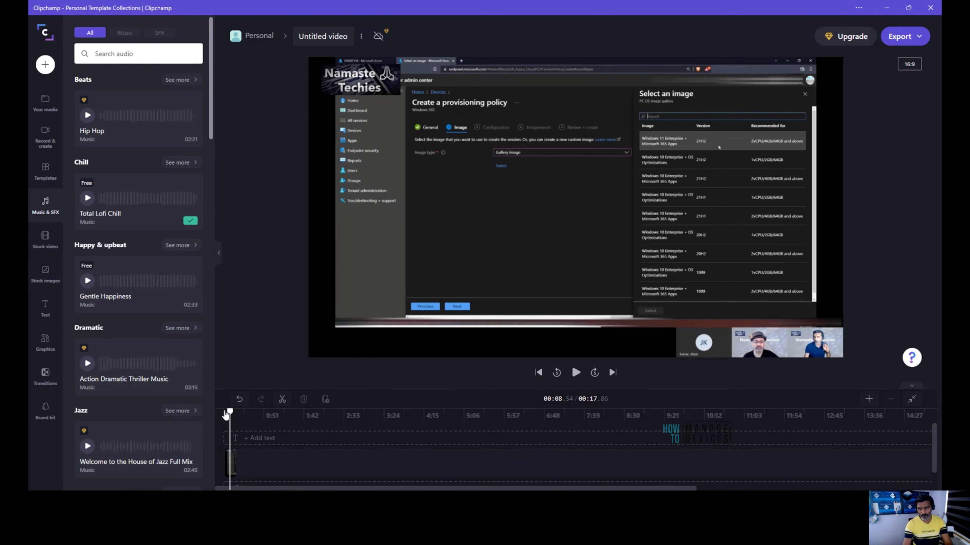
left_click(227, 411)
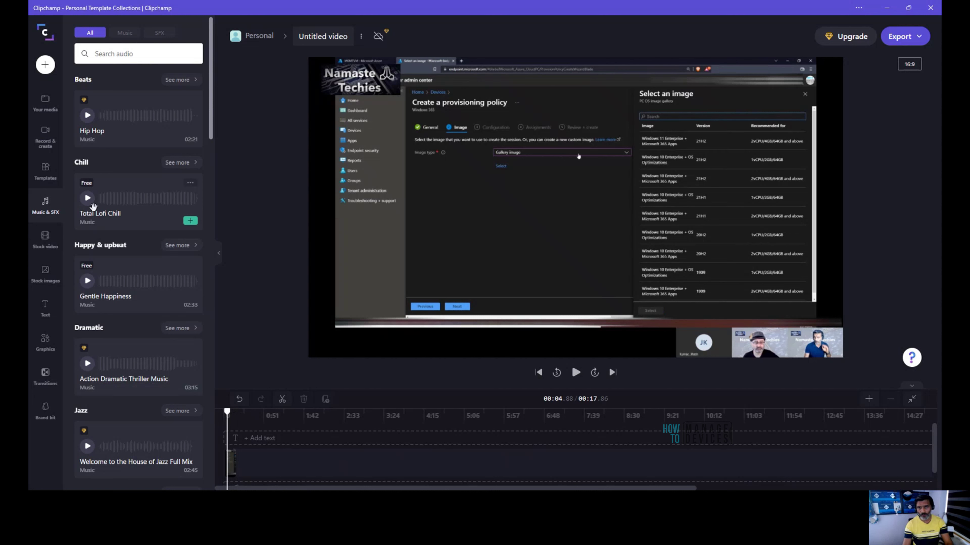
Add the free silver tinsel rain stock video from Events and holidays above the recording at the start of the timeline.
scroll(139, 262, "down", 3)
scroll(138, 262, "down", 15)
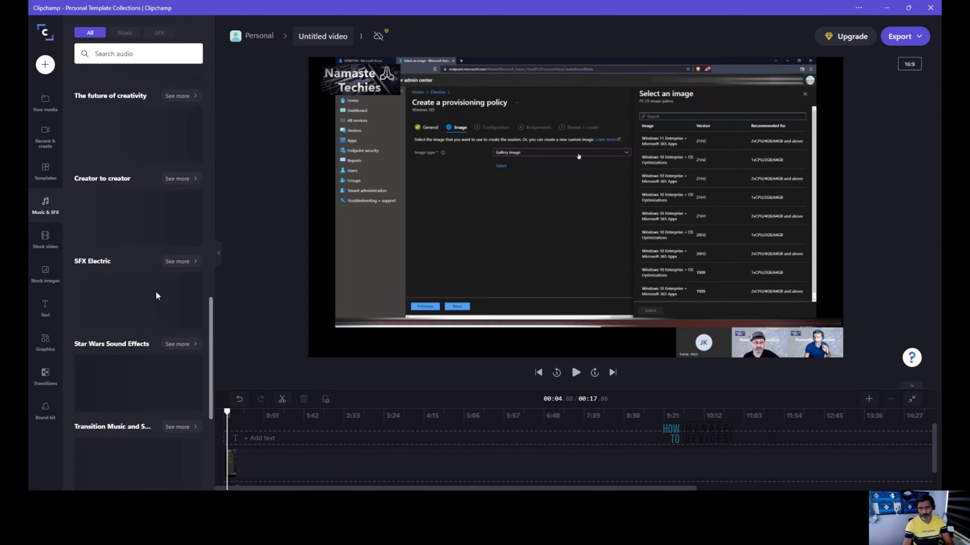
scroll(143, 313, "up", 10)
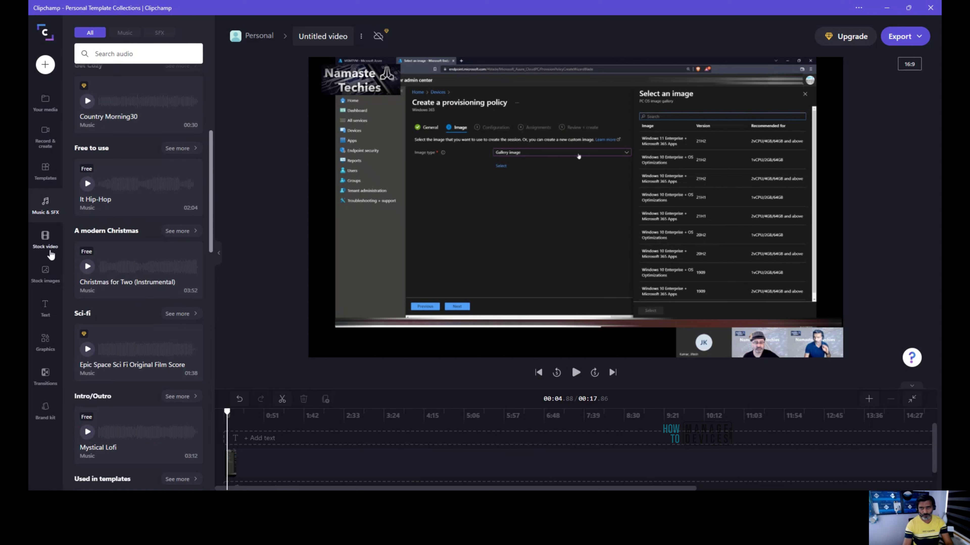
left_click(46, 241)
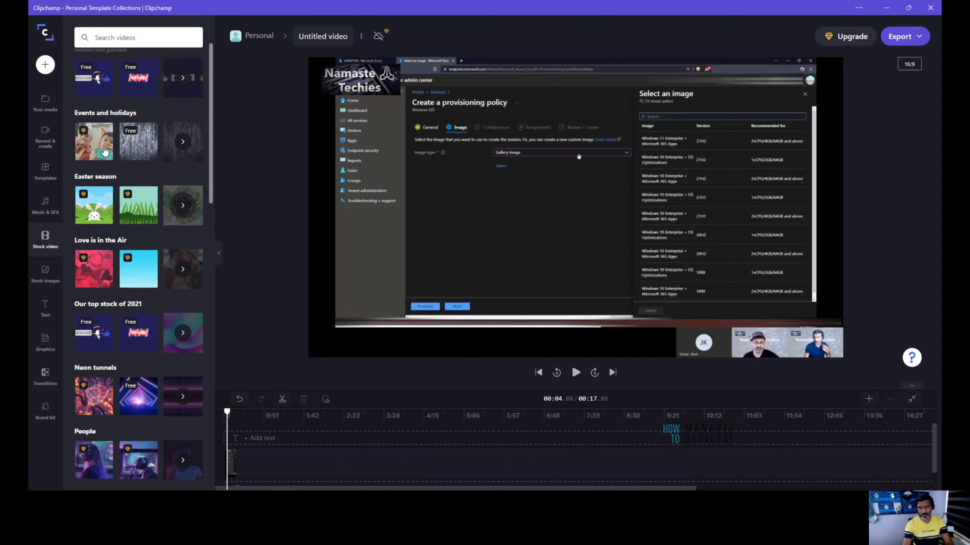
mouse_move(143, 146)
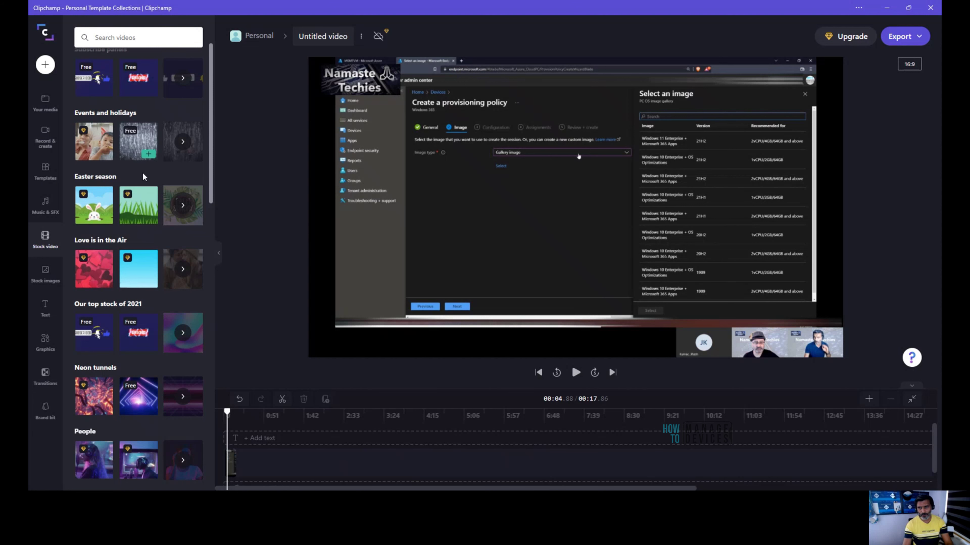
left_click_drag(142, 146, 248, 447)
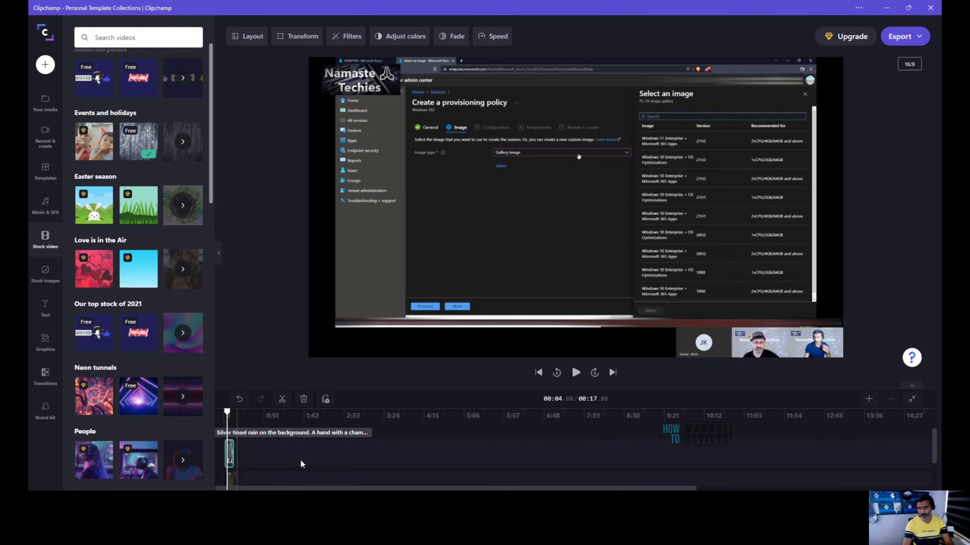
Play back the timeline from about 00:04 with the tinsel overlay, selecting the overlay in the preview.
left_click(576, 373)
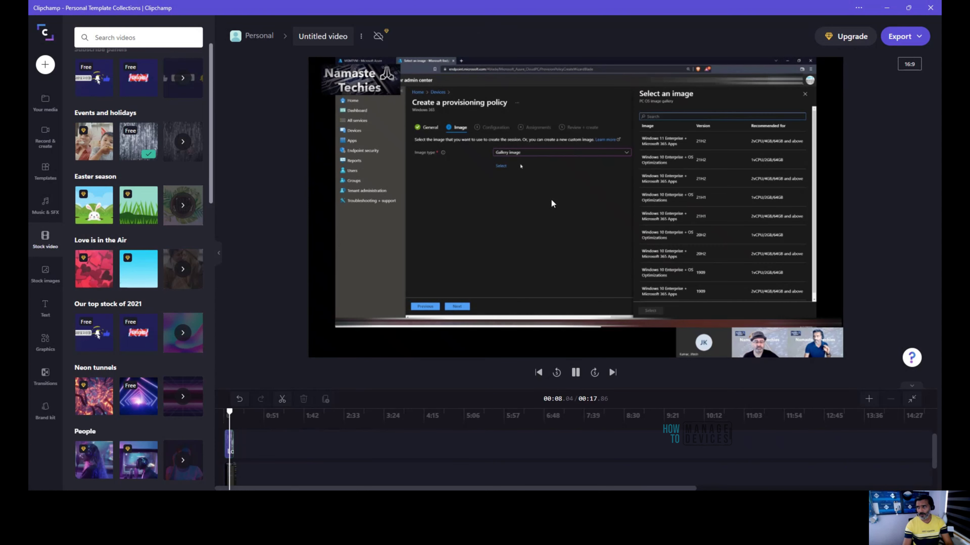
left_click(576, 372)
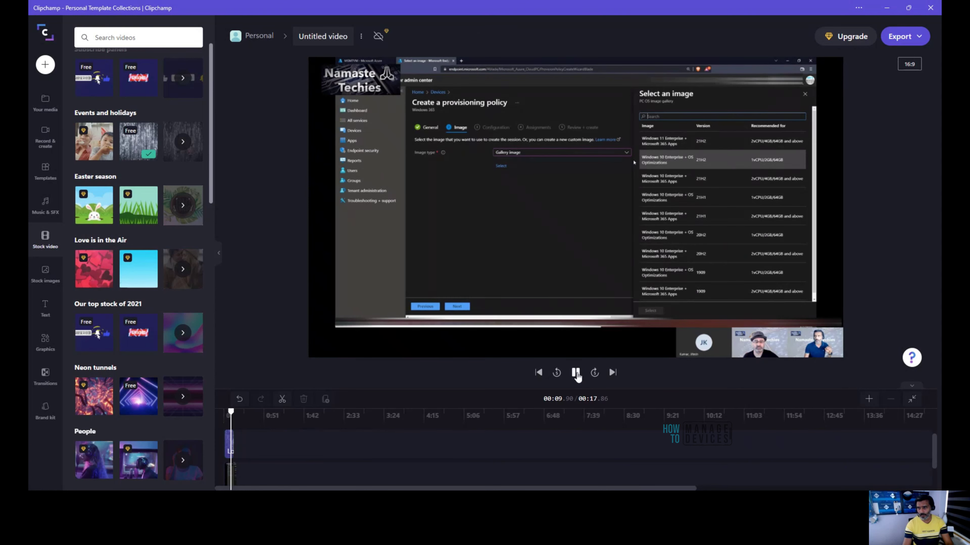
left_click(534, 171)
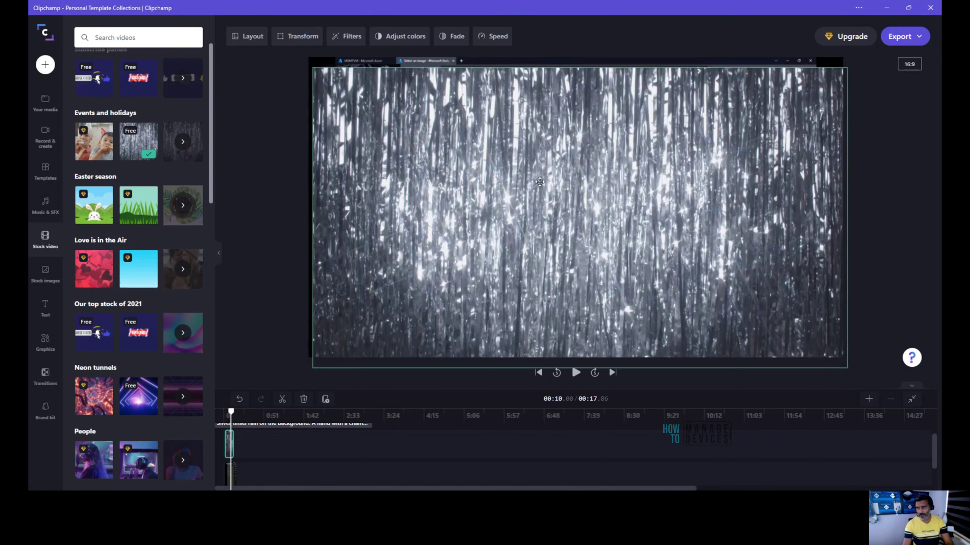
left_click(540, 183)
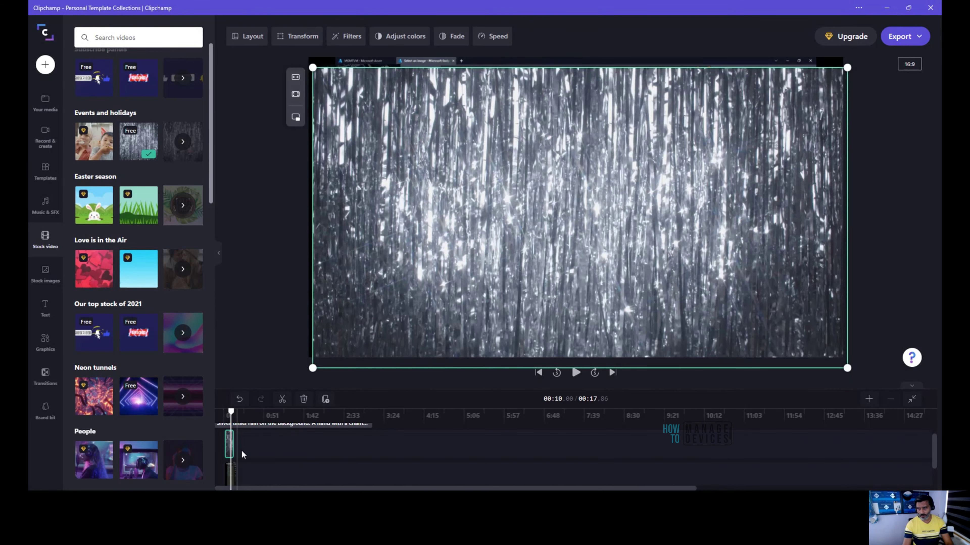
left_click(575, 373)
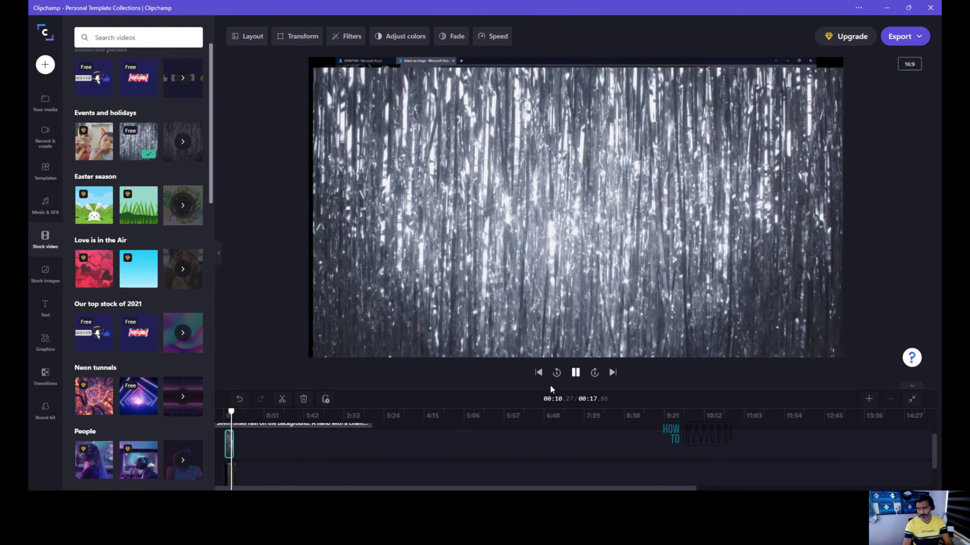
Try placing the recording clip on the track above the tinsel clip, then return the tinsel clip to the upper track.
left_click(237, 466)
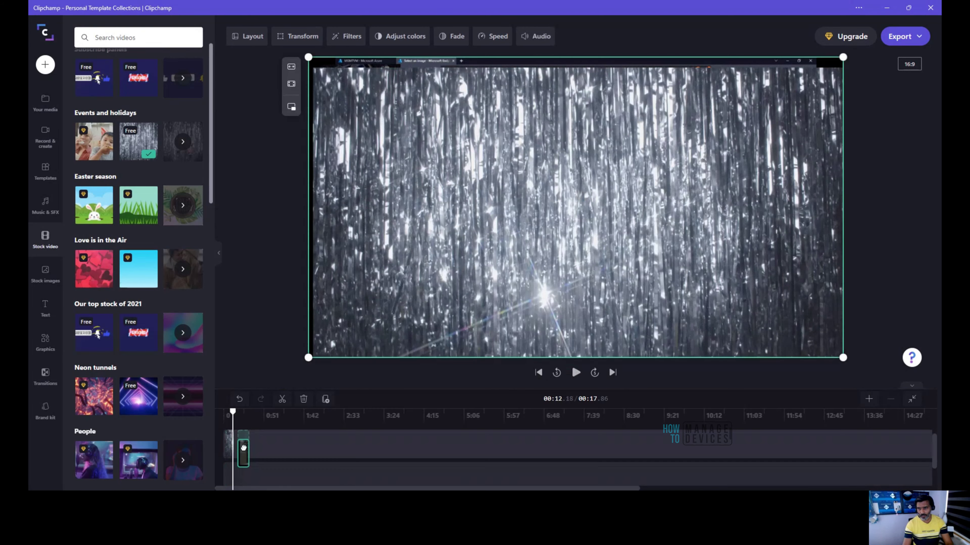
mouse_move(238, 455)
left_mouse_down()
mouse_move(227, 429)
mouse_move(240, 465)
left_mouse_up()
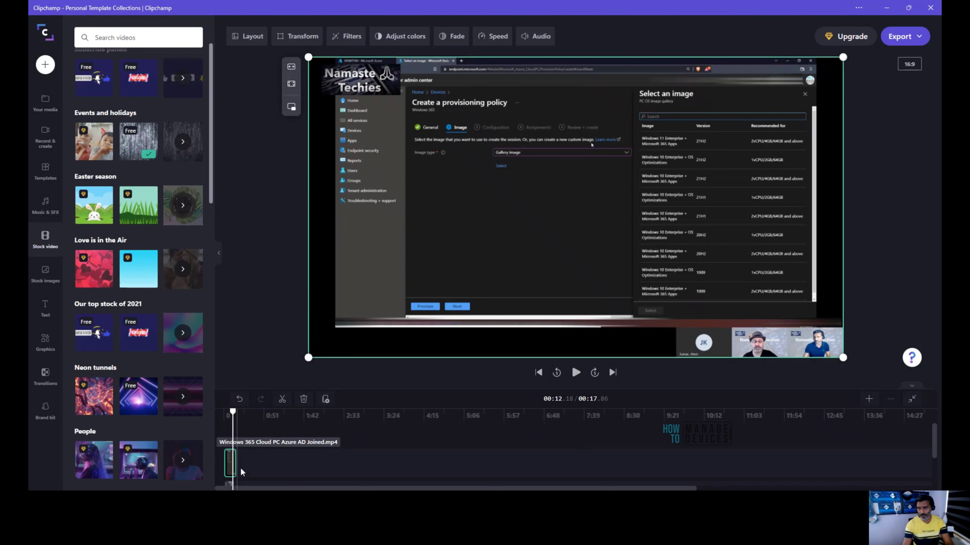
scroll(263, 467, "down", 1)
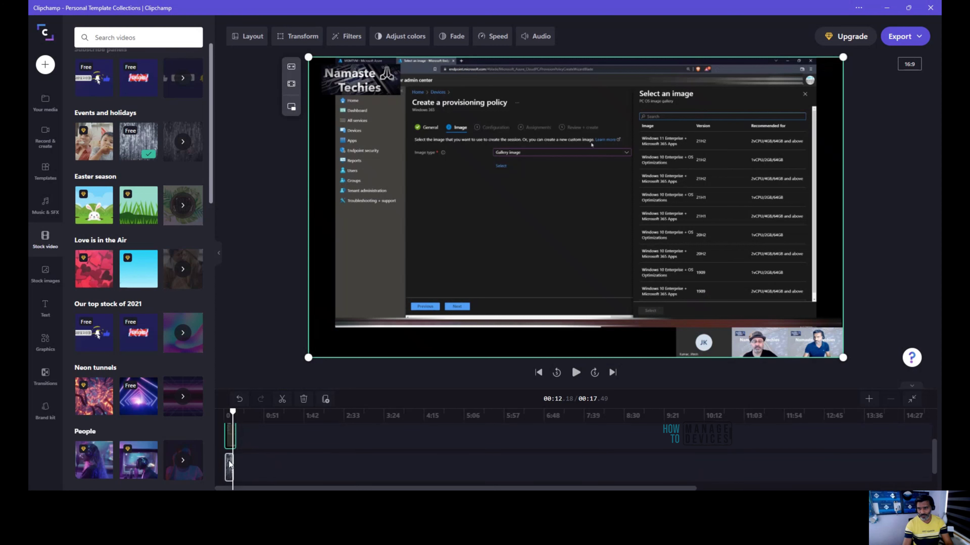
left_click_drag(230, 472, 229, 434)
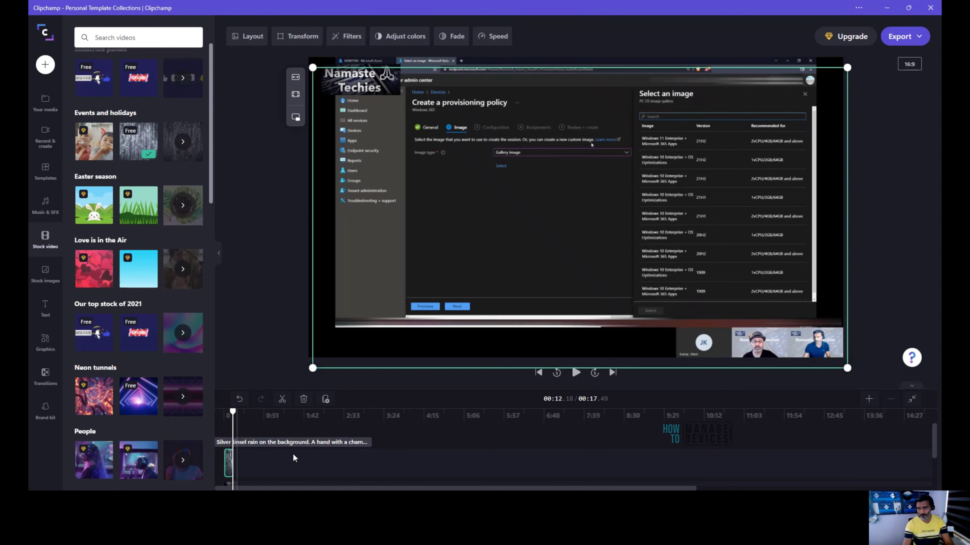
Enlarge the timeline area and swap the recording and tinsel clips between tracks, finishing with the tinsel clip on the upper track.
scroll(279, 470, "down", 1)
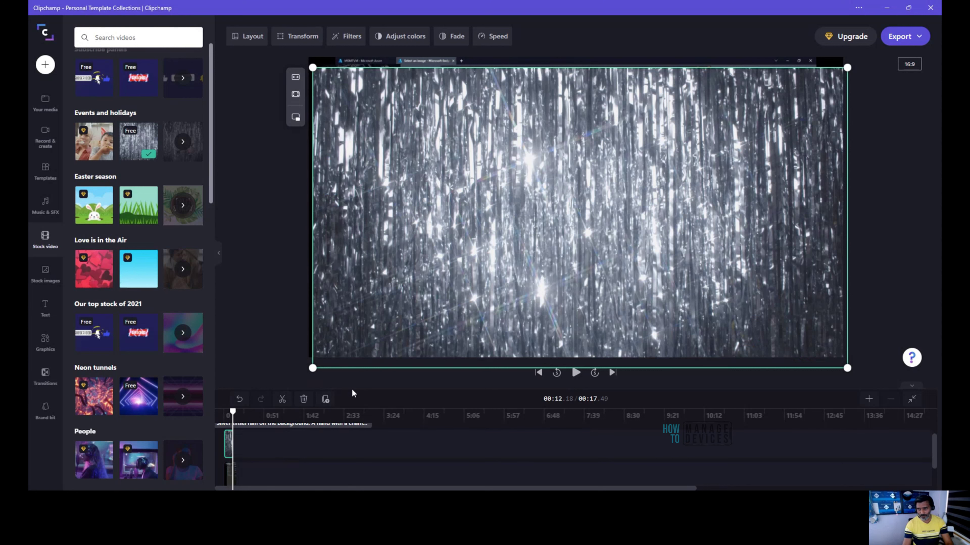
left_click_drag(351, 390, 342, 331)
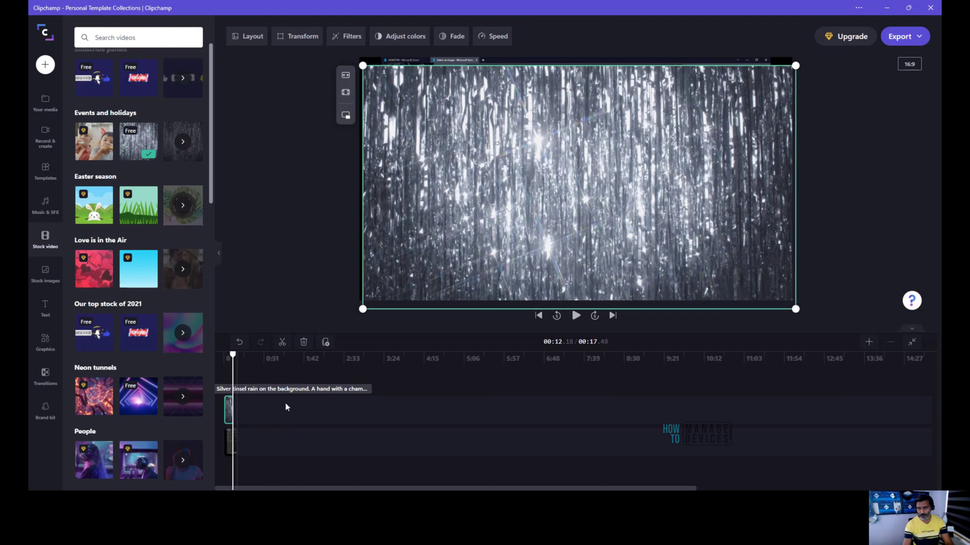
left_click_drag(232, 453, 230, 393)
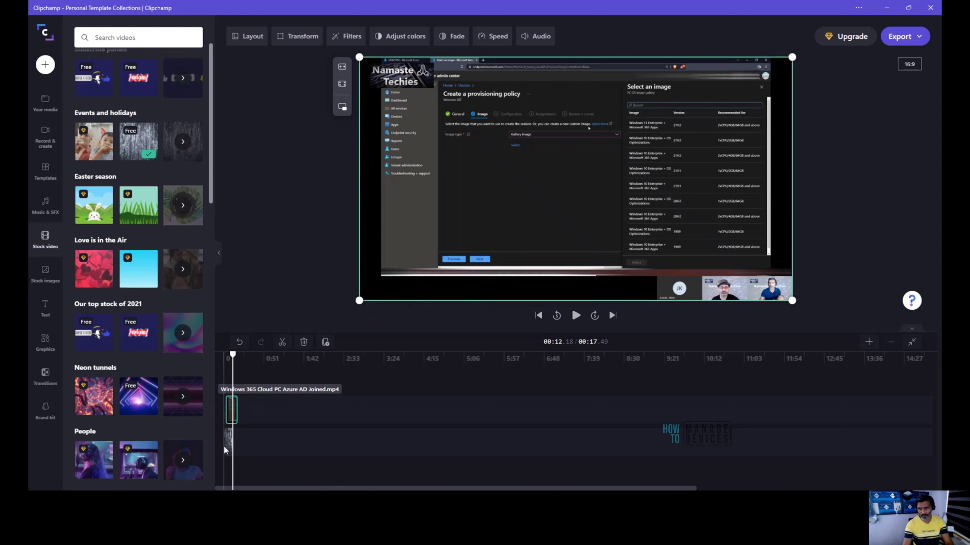
left_click_drag(225, 445, 231, 389)
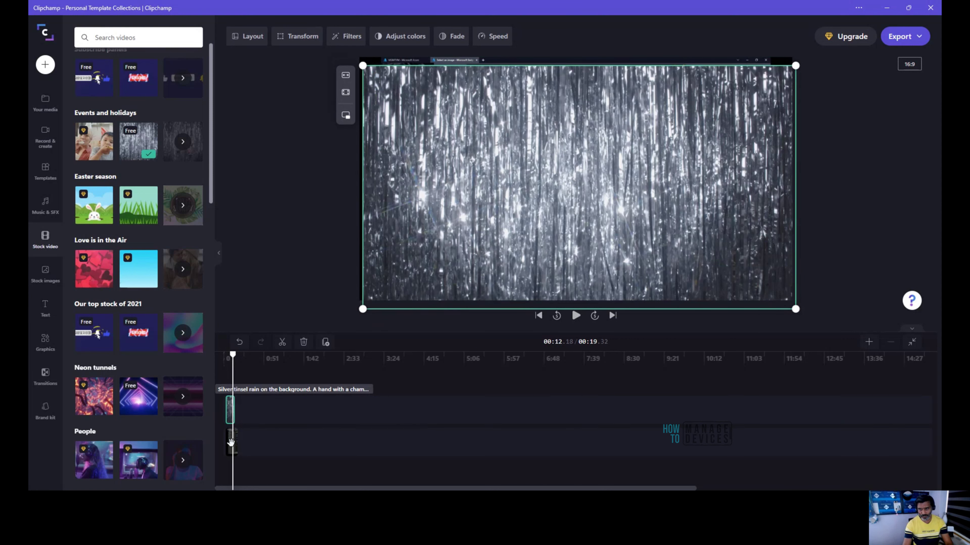
left_click(227, 395)
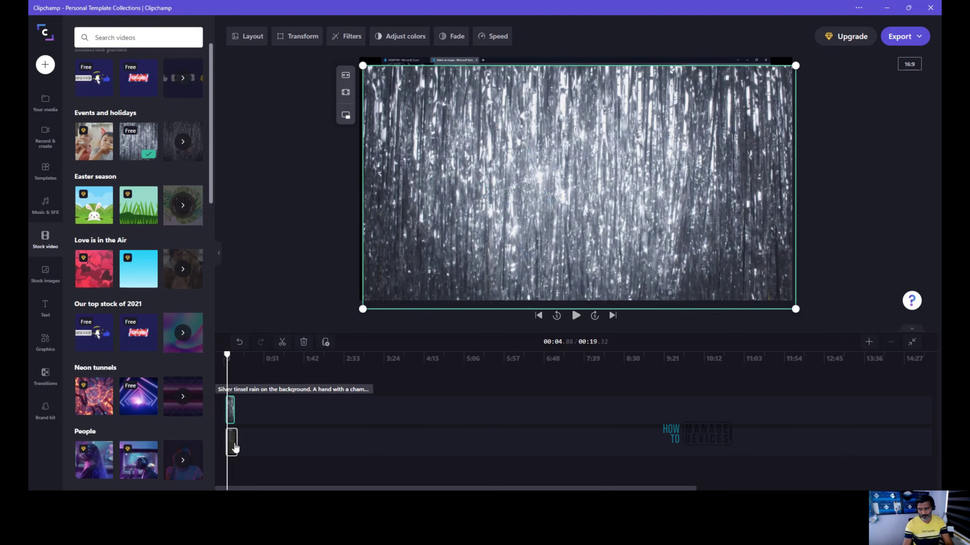
left_click_drag(235, 448, 232, 409)
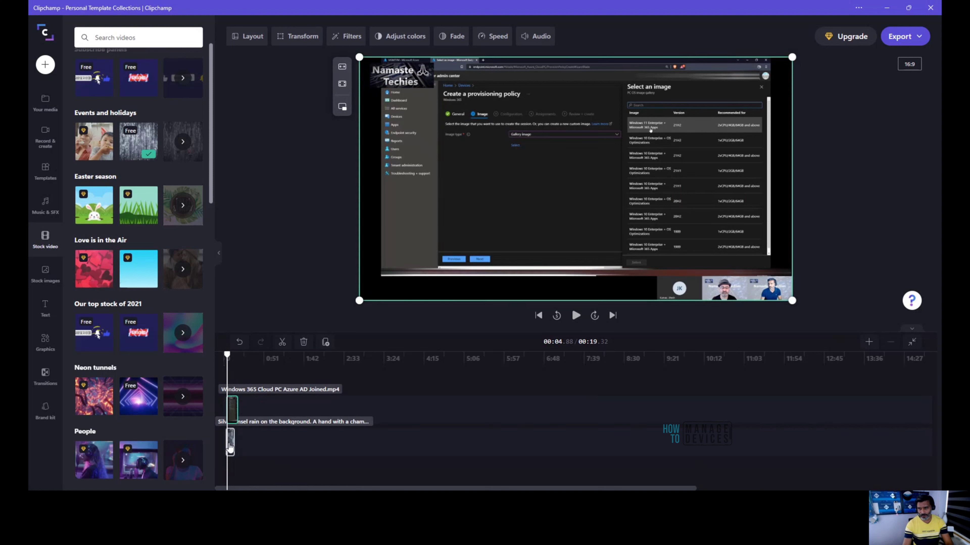
left_click_drag(231, 435, 231, 384)
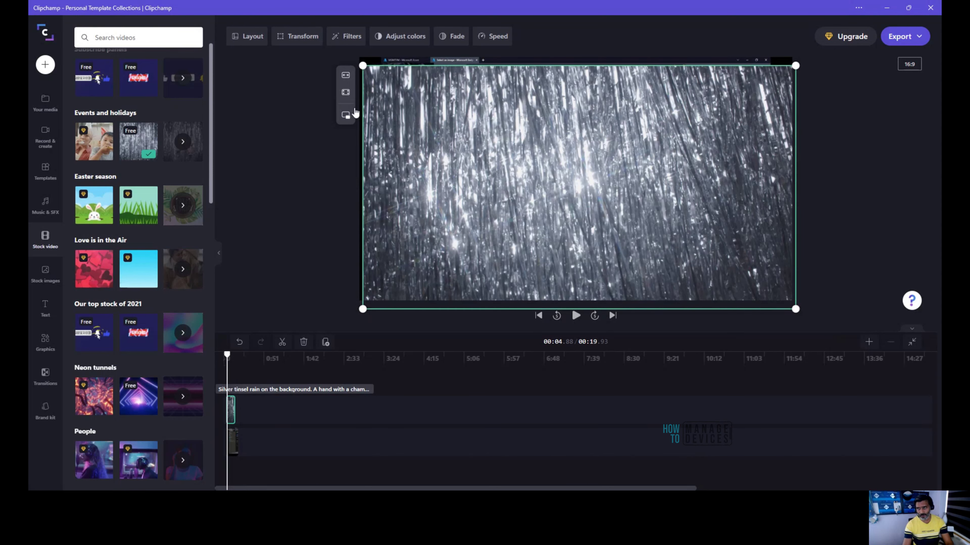
Set the tinsel clip as a picture-in-picture in the bottom left and play it back to about 00:11.
left_click(346, 115)
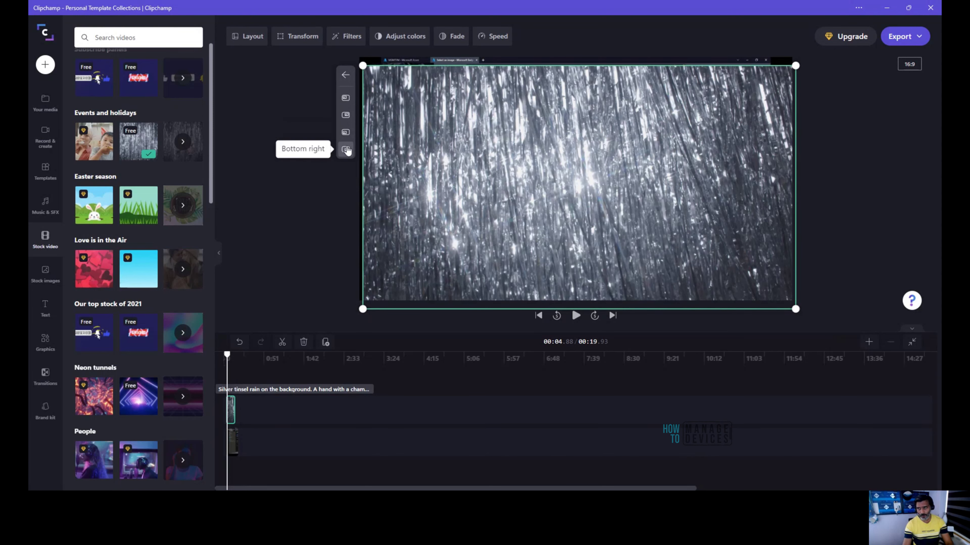
left_click(345, 134)
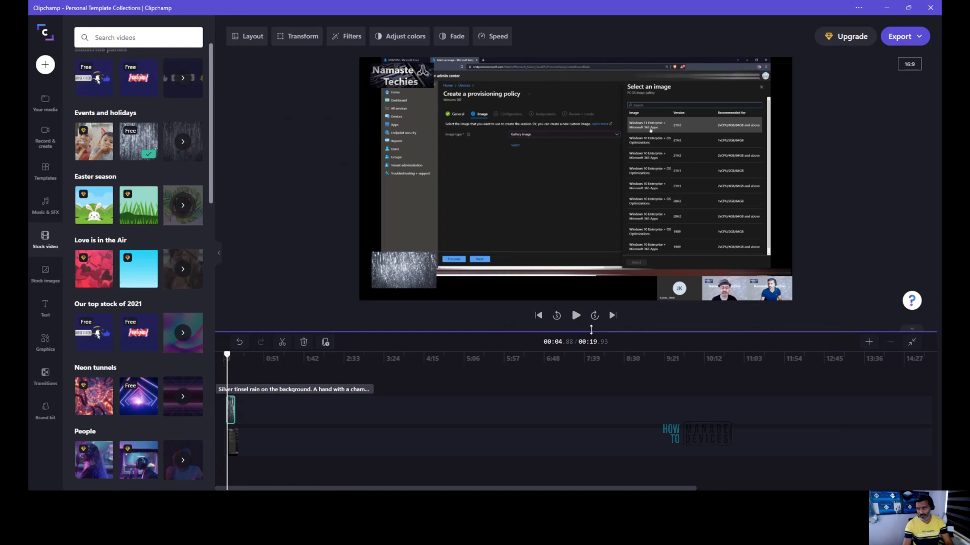
left_click(575, 316)
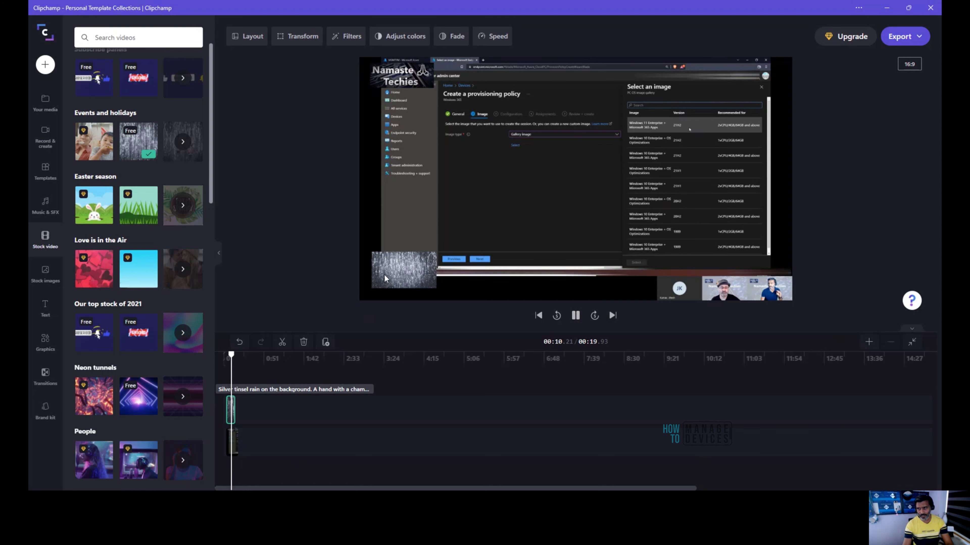
left_click(576, 315)
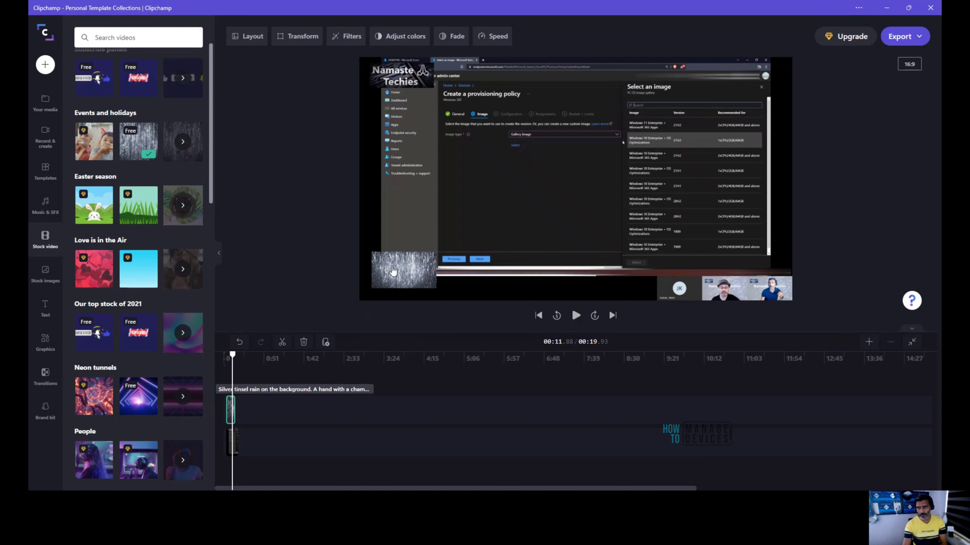
Add the free Subscribe panel 10 video from Our top stock of 2021 to the timeline and close its details.
mouse_move(136, 341)
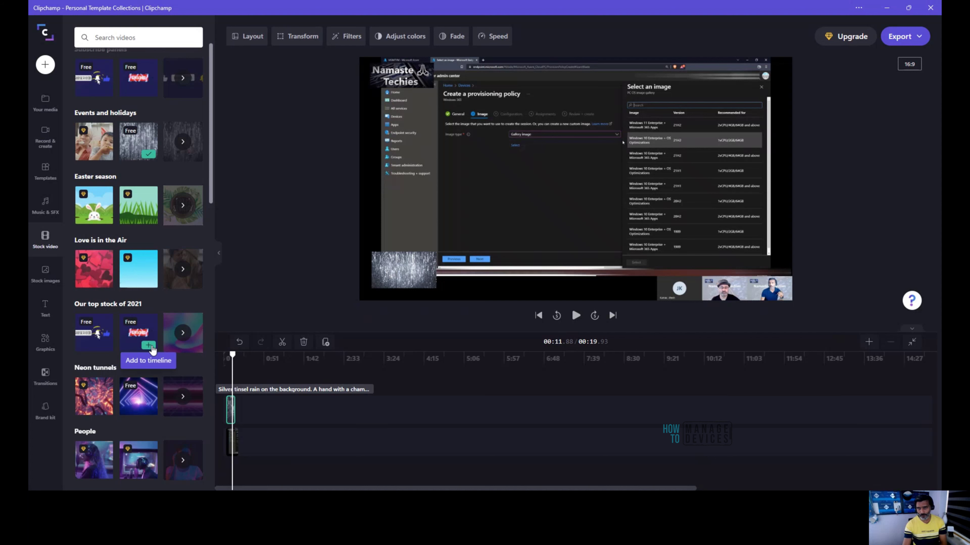
left_click(137, 335)
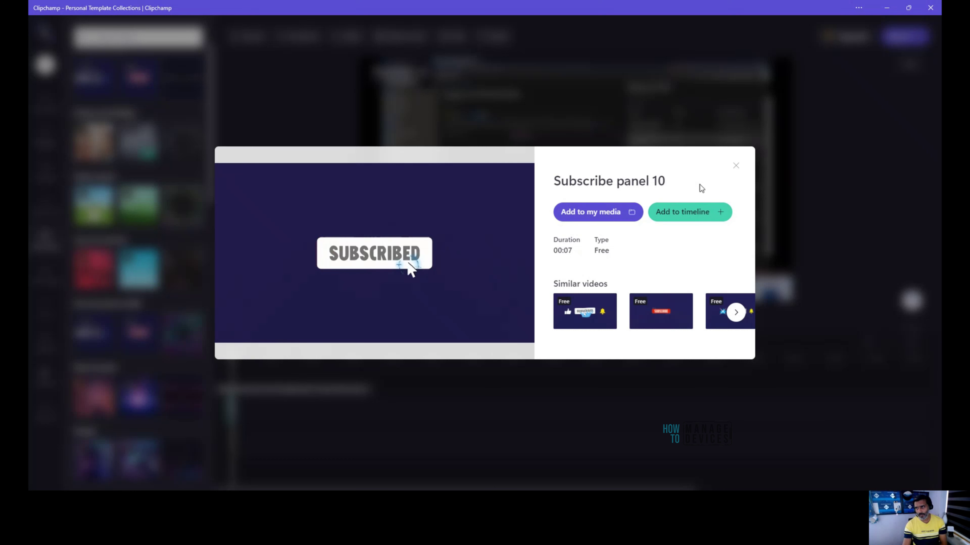
left_click(676, 214)
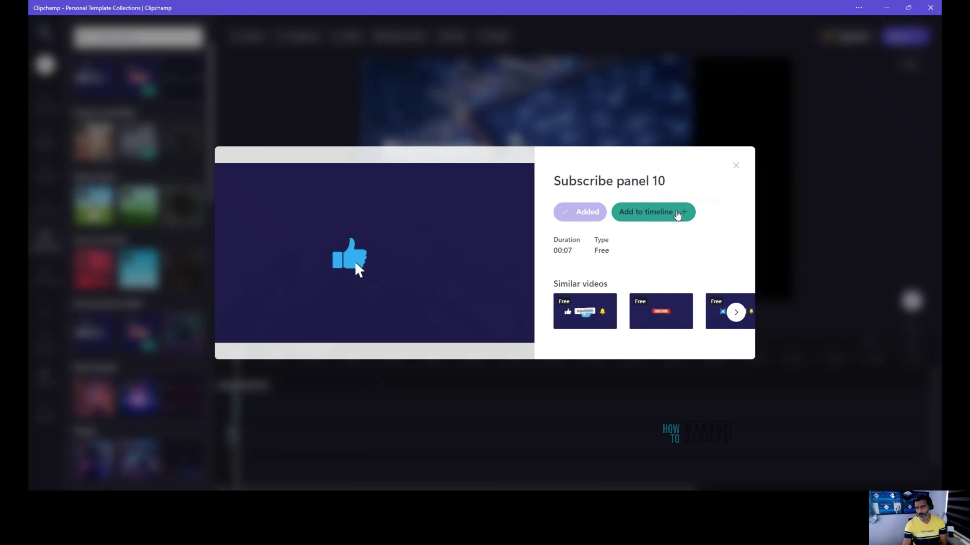
left_click(735, 168)
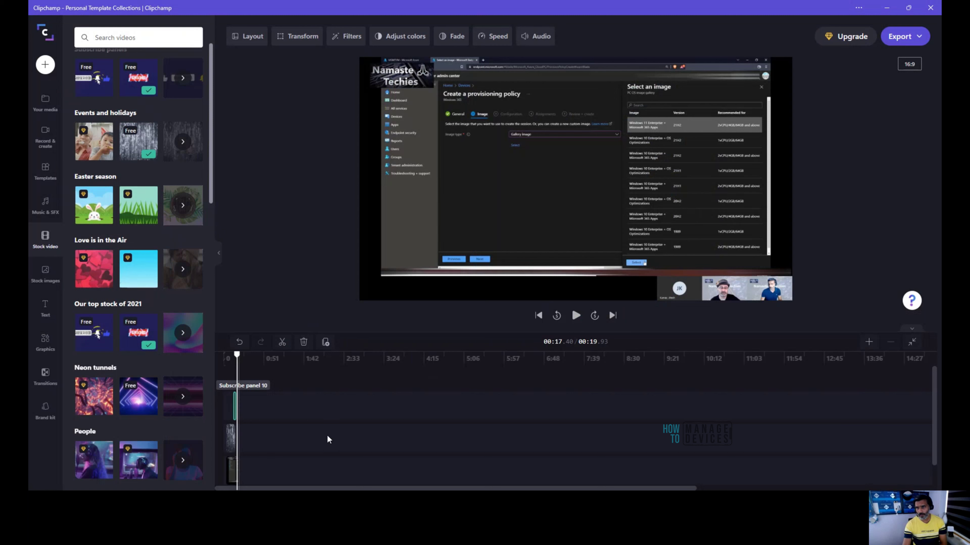
Play back the Subscribe panel 10 overlay over the recording twice, starting each time from about 00:12.
left_click_drag(237, 354, 233, 354)
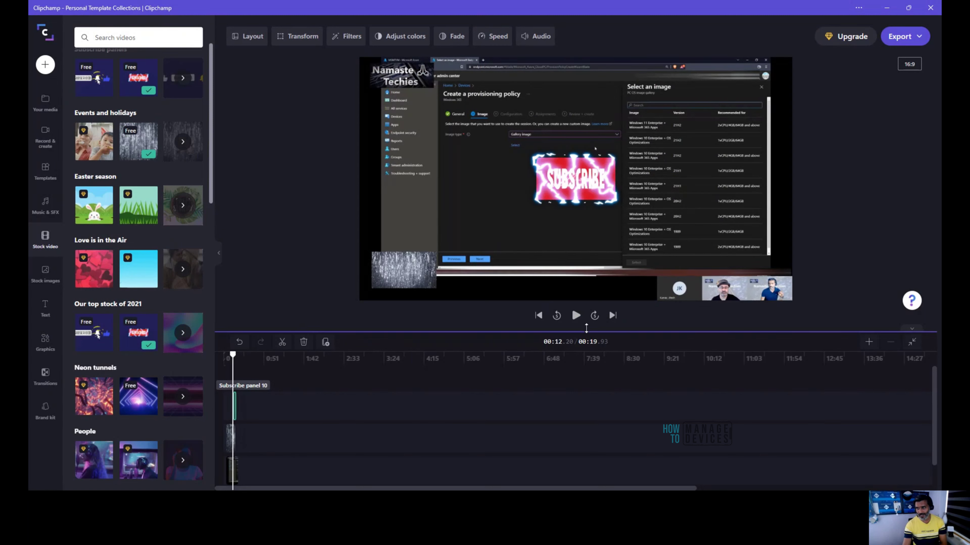
left_click(576, 315)
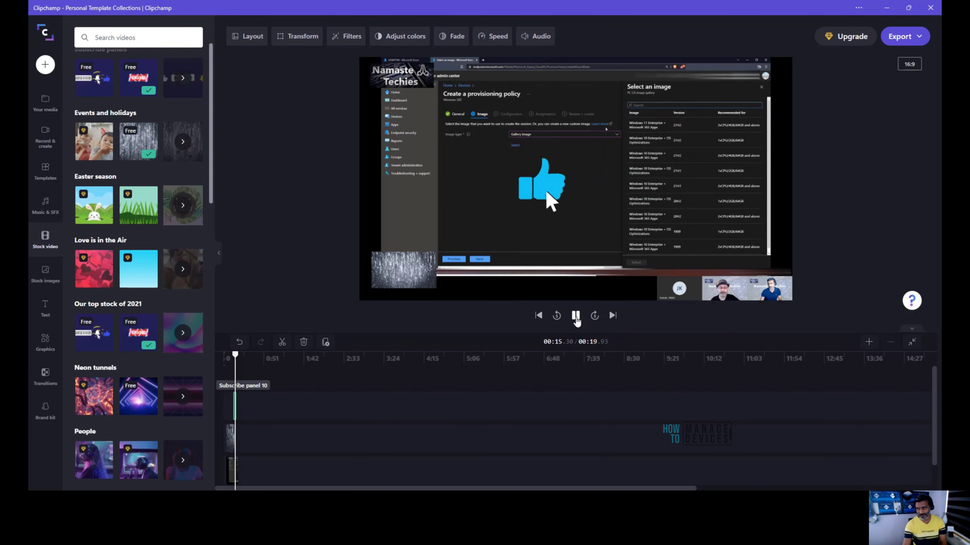
left_click(576, 319)
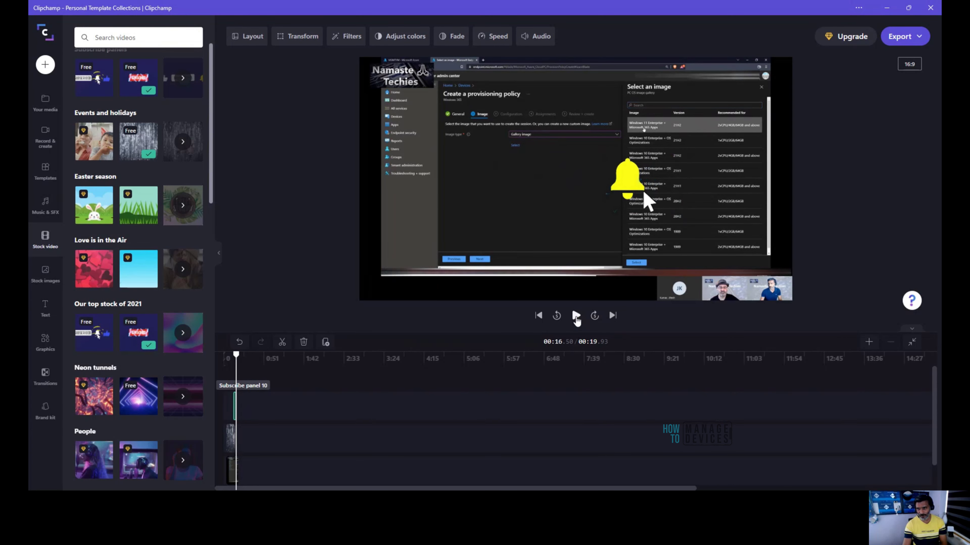
left_click(577, 320)
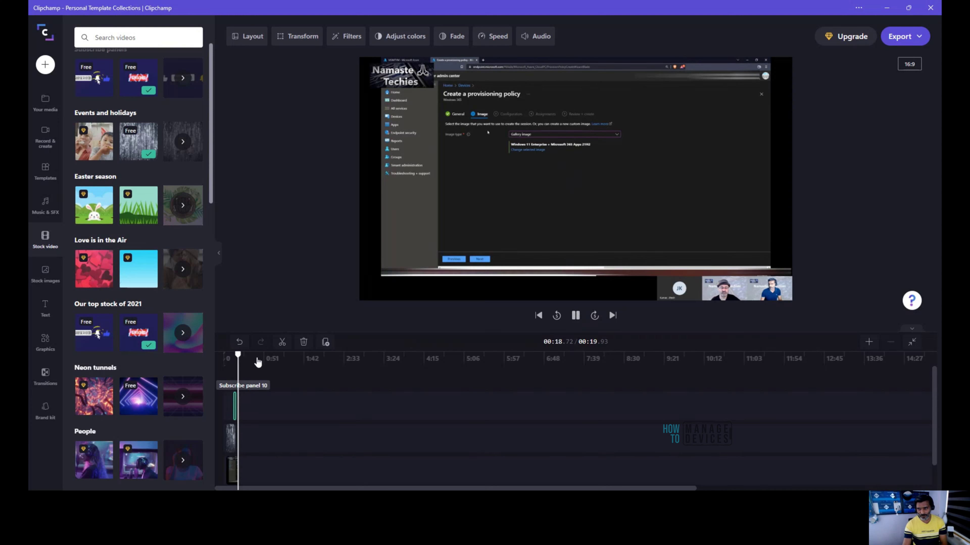
left_click(576, 317)
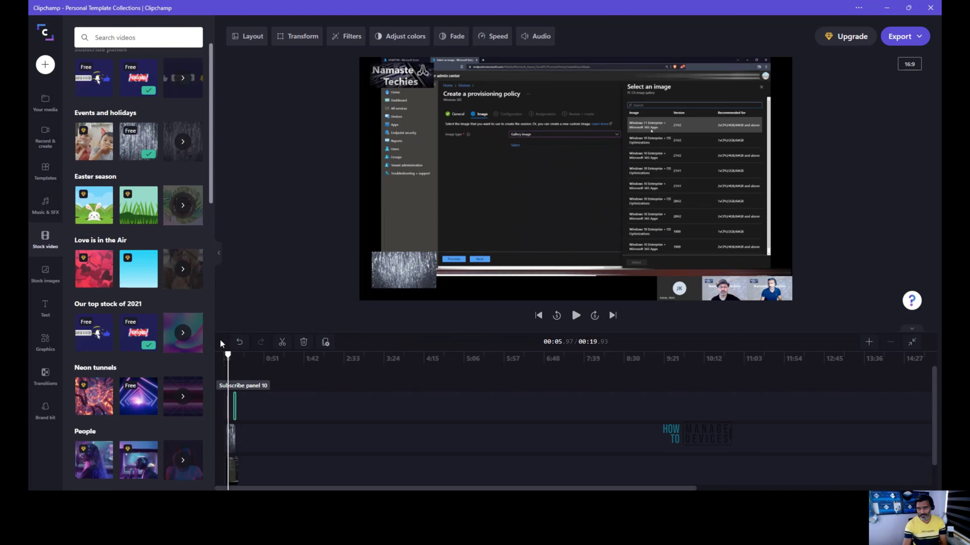
mouse_move(137, 339)
left_click_drag(228, 355, 233, 355)
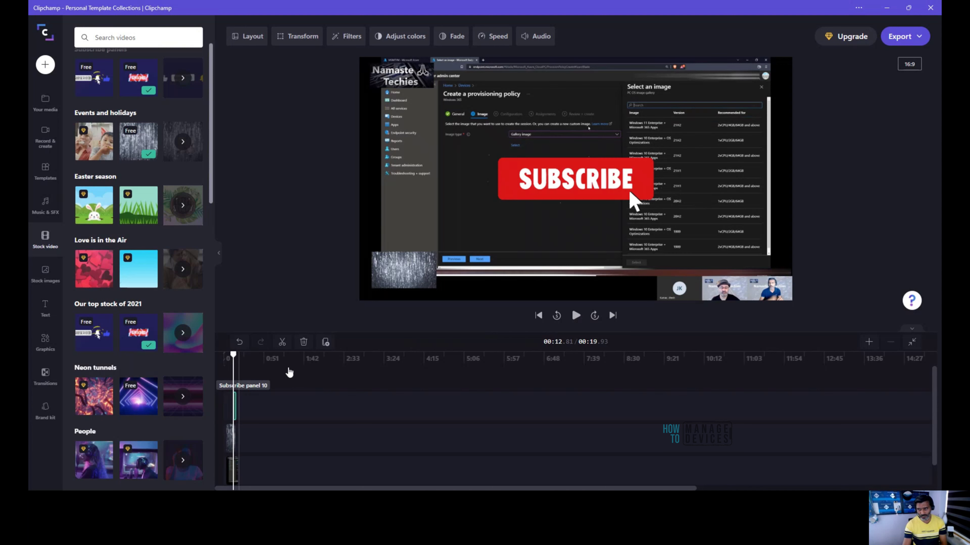
left_click(575, 321)
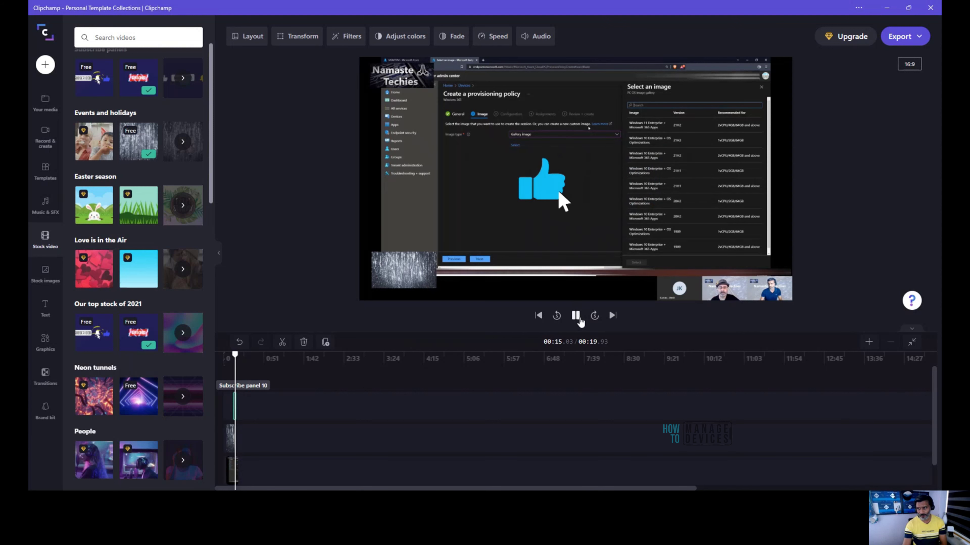
left_click(576, 322)
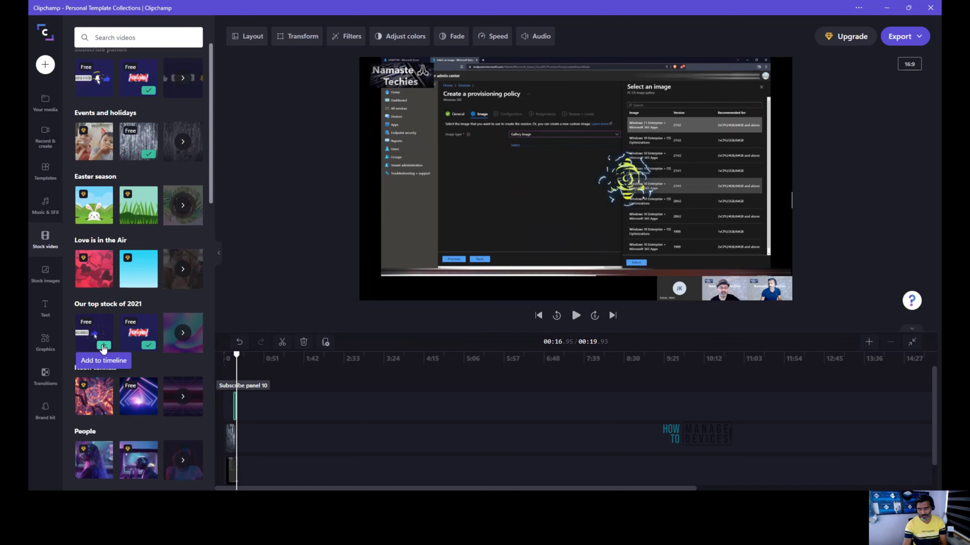
Add the free Subscribe panel 08 video from Our top stock of 2021 to the timeline and briefly play back the project.
left_click(103, 346)
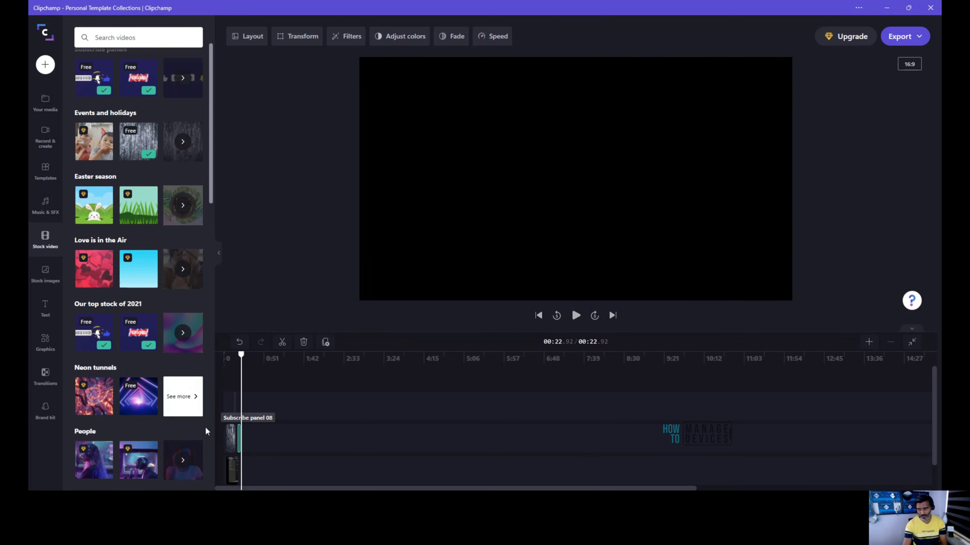
left_click_drag(241, 354, 238, 355)
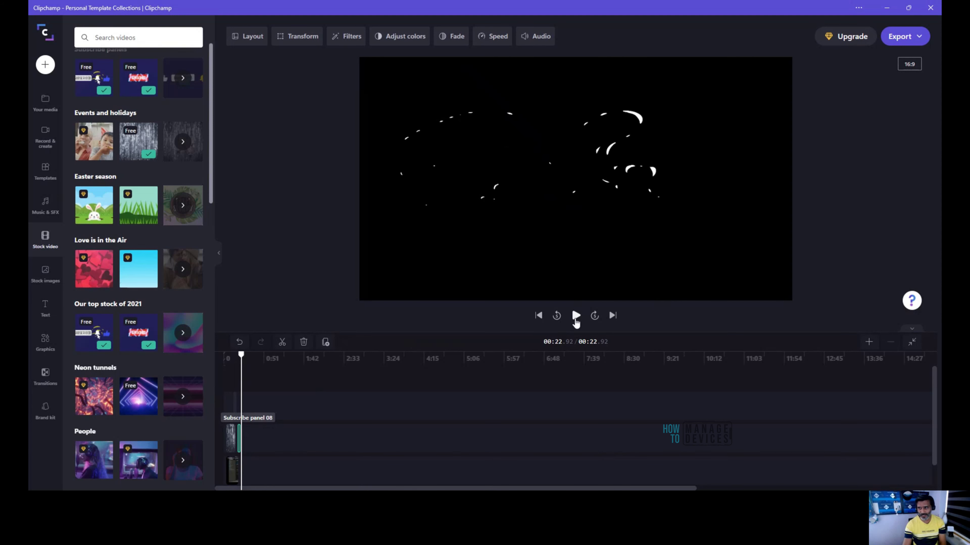
left_click(576, 316)
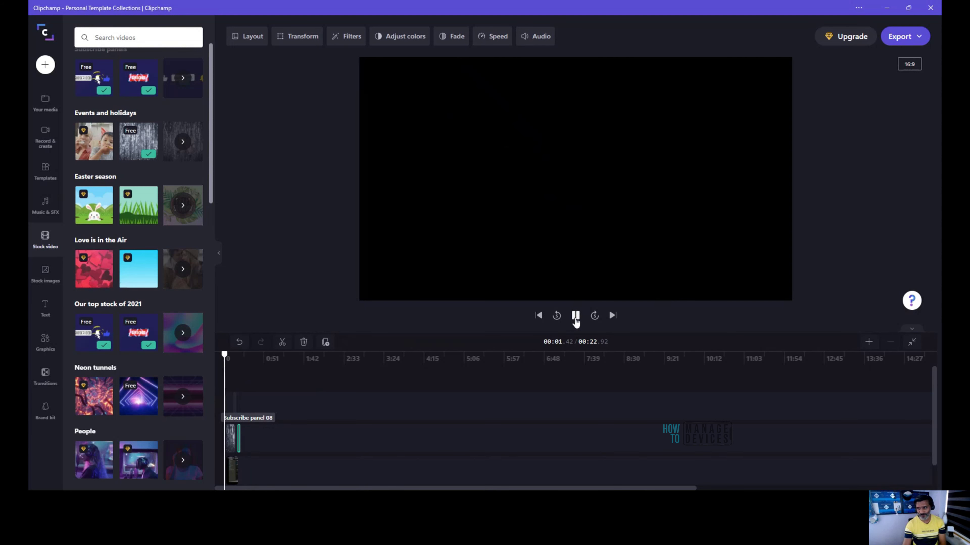
left_click(576, 319)
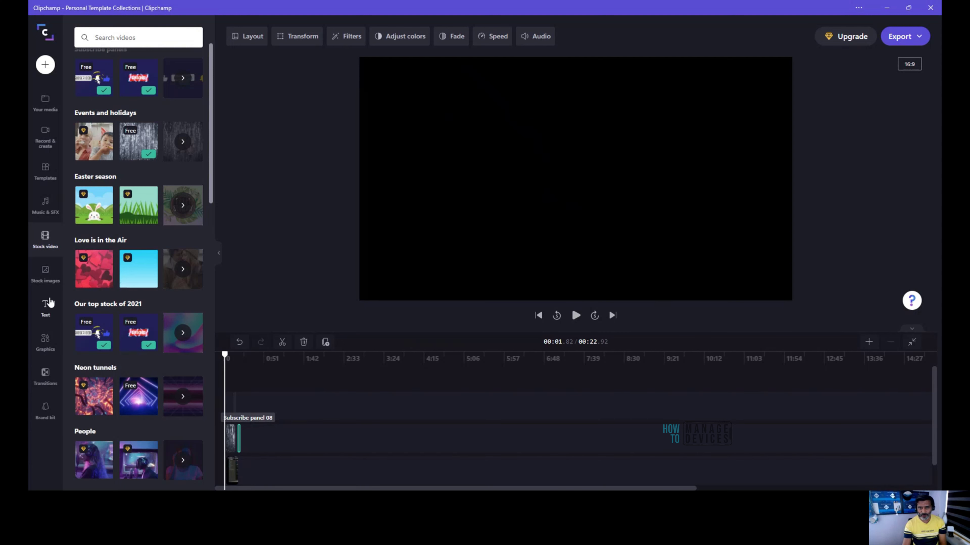
Add the second Free to use stock image, the woman kissing her boyfriend, to the timeline and preview it at about 00:03.
left_click(45, 273)
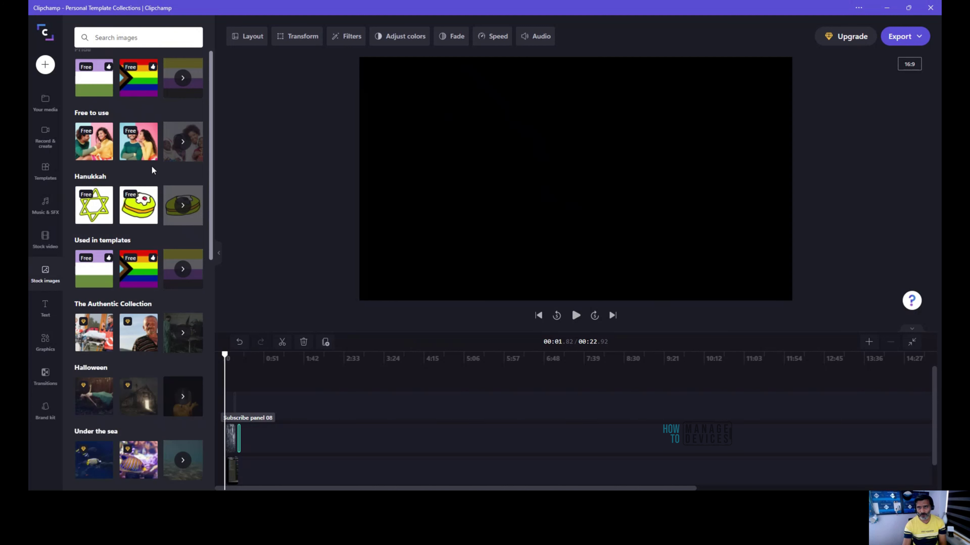
mouse_move(140, 153)
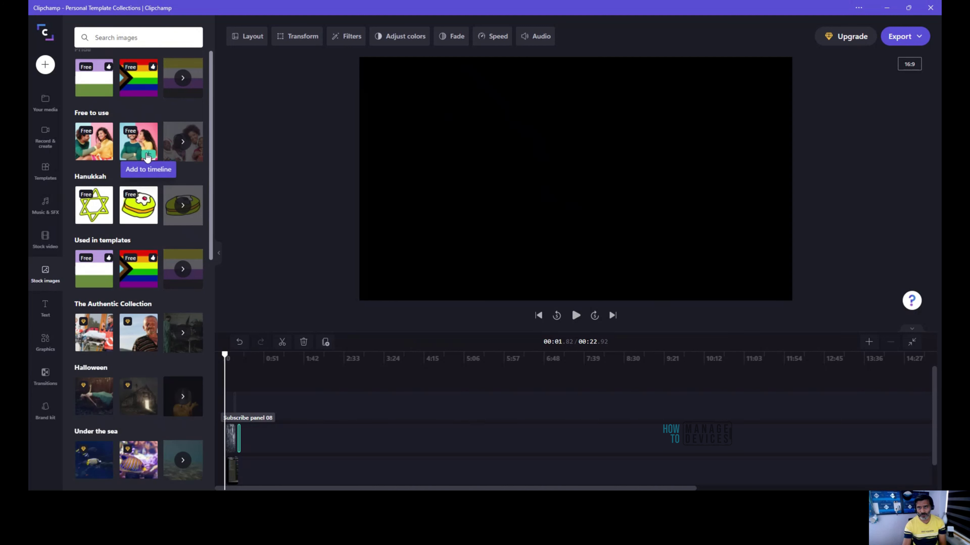
left_click(147, 155)
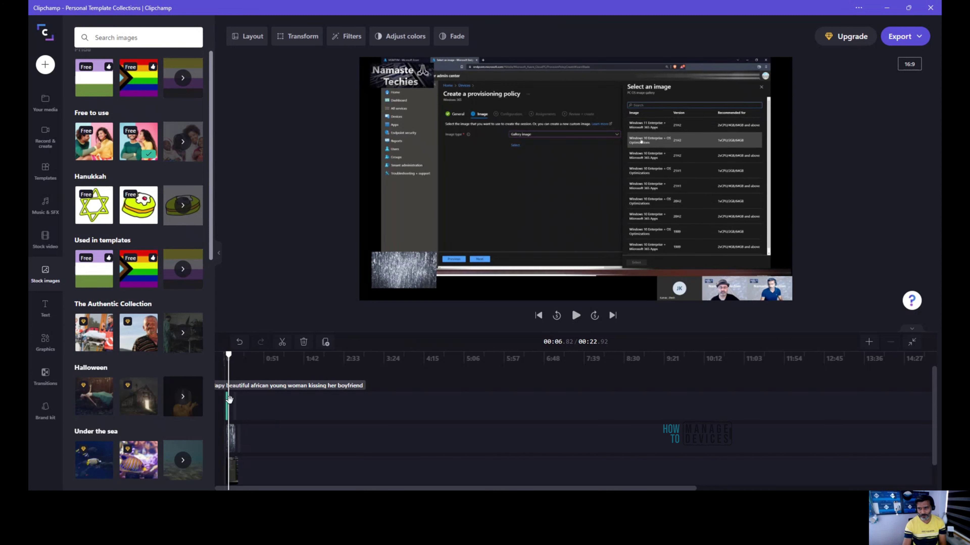
left_click_drag(228, 354, 225, 354)
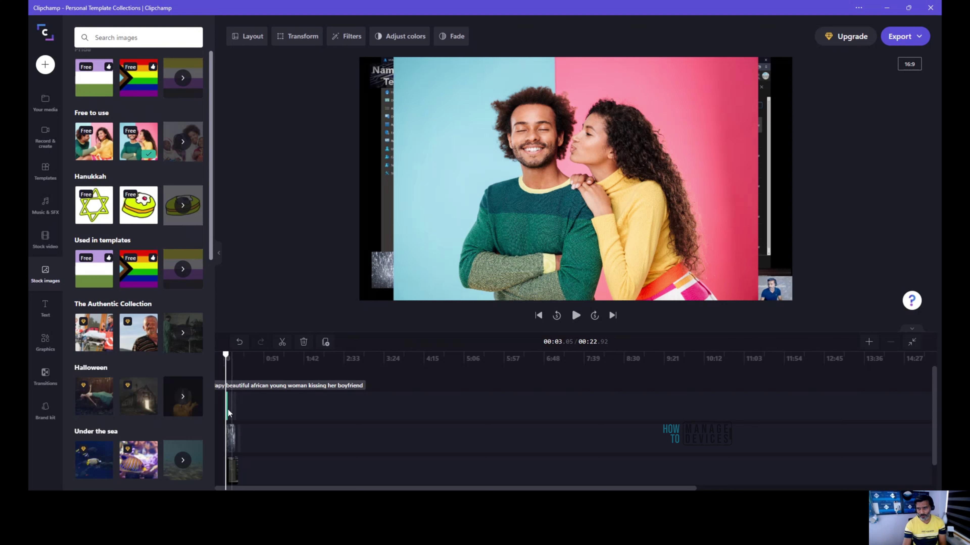
Shrink the couple image to under half the frame width and place it near the middle of the frame.
left_click(445, 266)
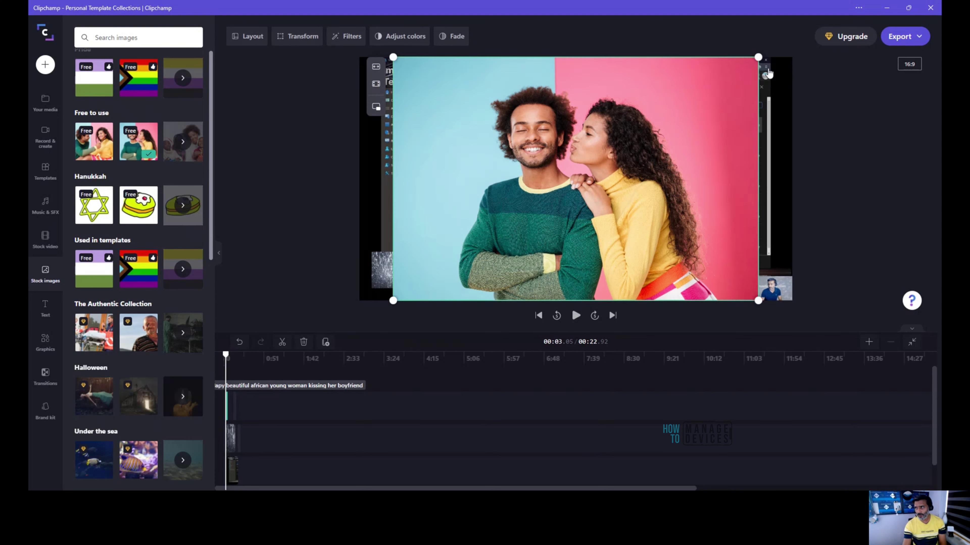
left_click_drag(758, 58, 515, 219)
left_click_drag(464, 251, 568, 187)
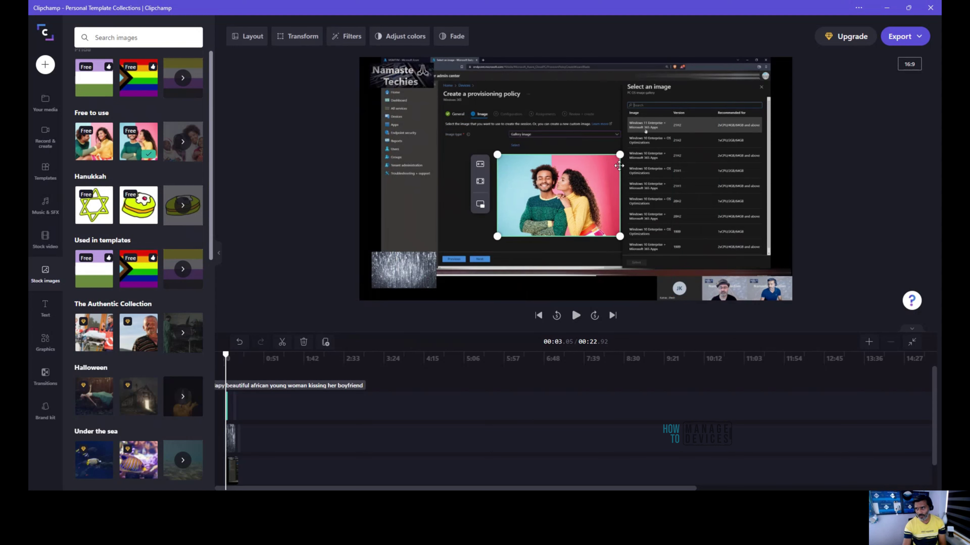
left_click_drag(620, 154, 669, 123)
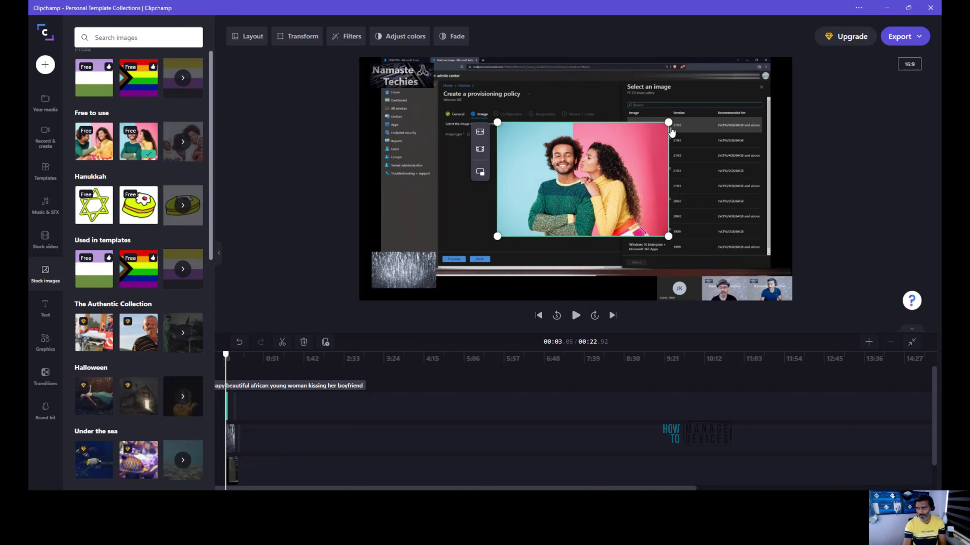
mouse_move(668, 123)
left_mouse_down()
mouse_move(623, 156)
mouse_move(660, 129)
left_mouse_up()
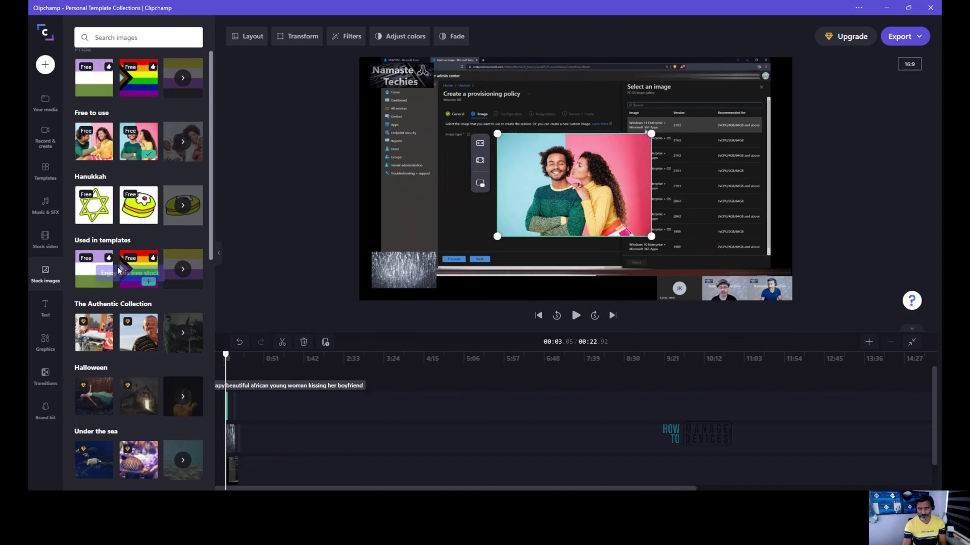
Add the Clean title text to the timeline and scrub through it to preview it over the couple image.
left_click(45, 316)
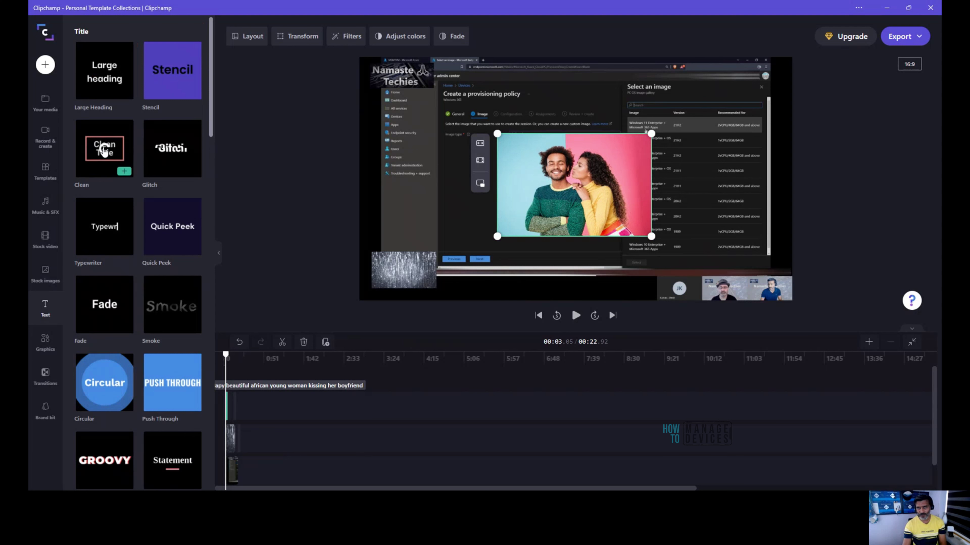
left_click(124, 171)
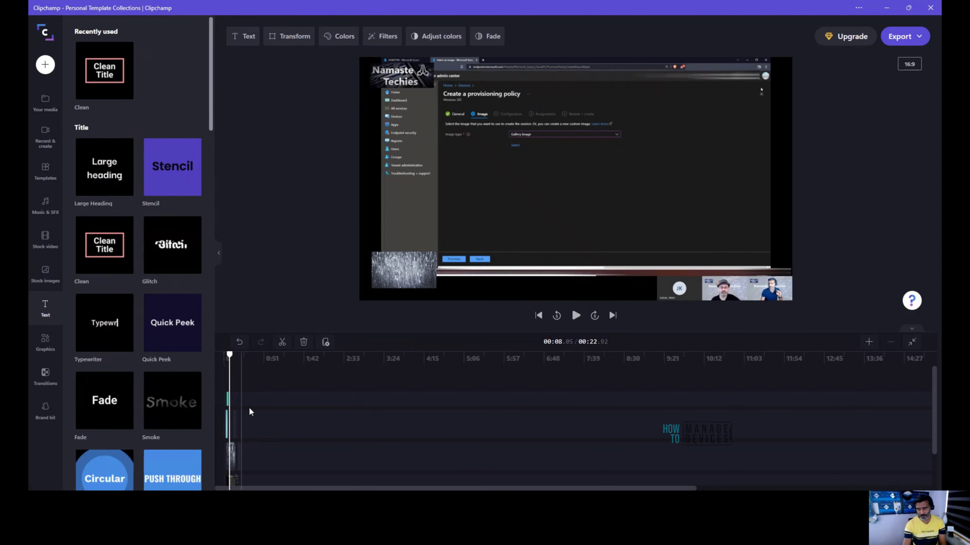
left_click_drag(229, 354, 228, 354)
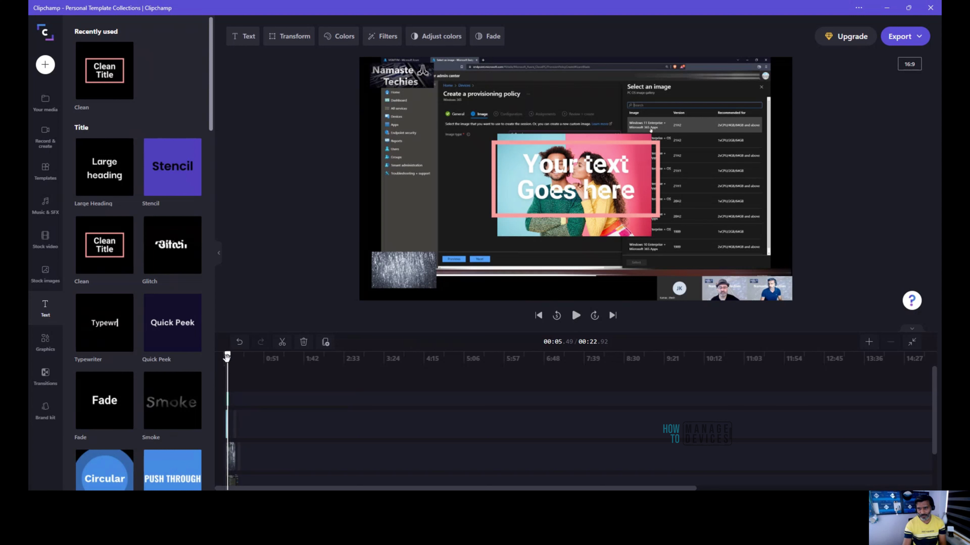
left_click_drag(228, 356, 274, 371)
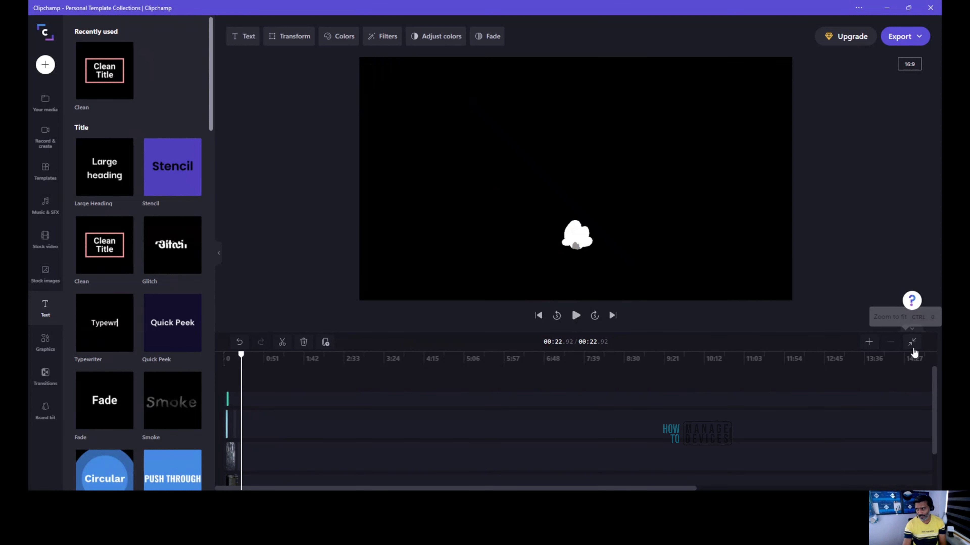
Magnify the timeline around the short clips and bring the playhead to about 00:03 with the couple image selected.
left_click(871, 345)
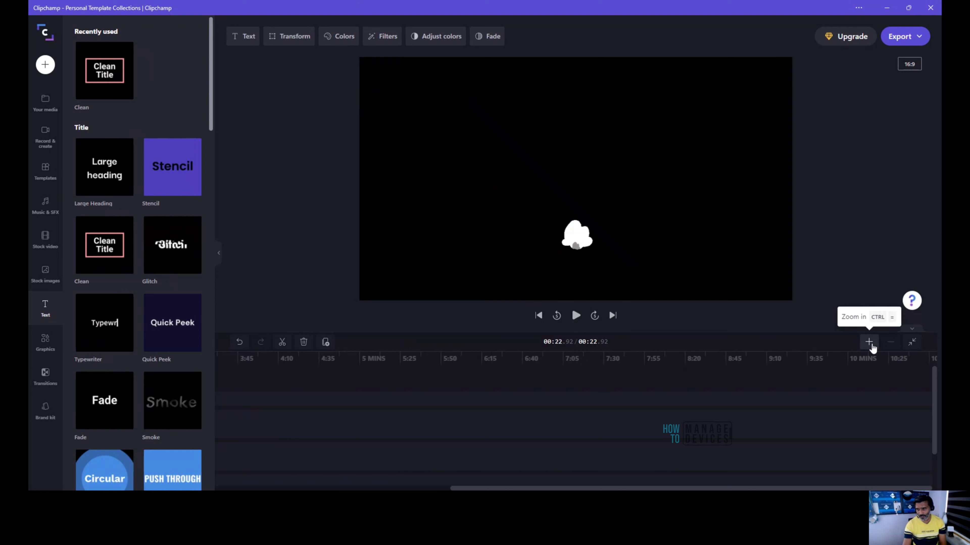
left_click(870, 343)
left_click(870, 343)
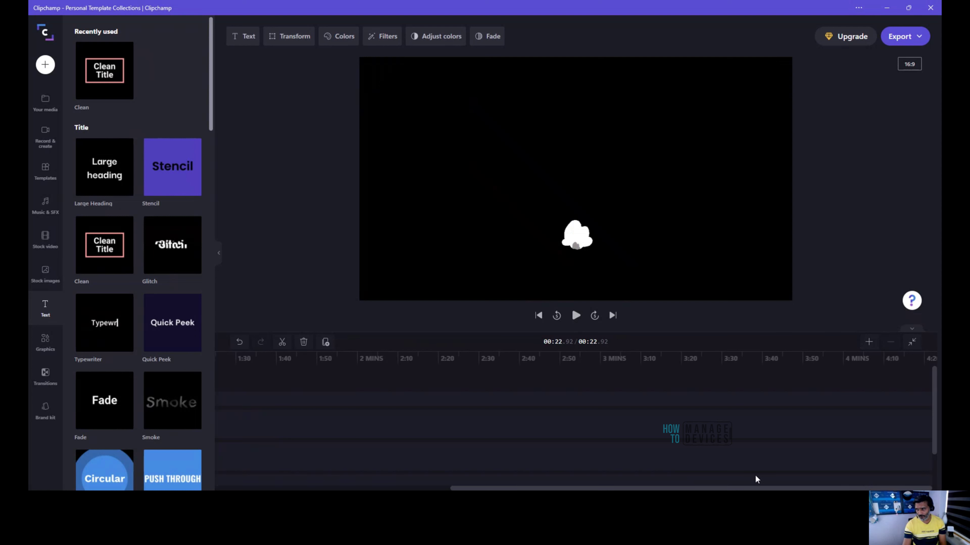
left_click(751, 487)
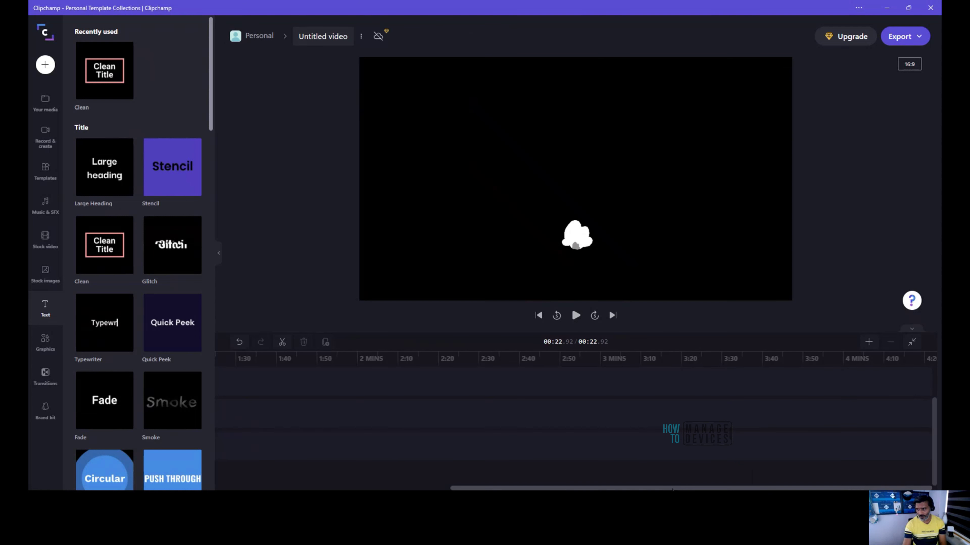
left_click_drag(674, 489, 439, 489)
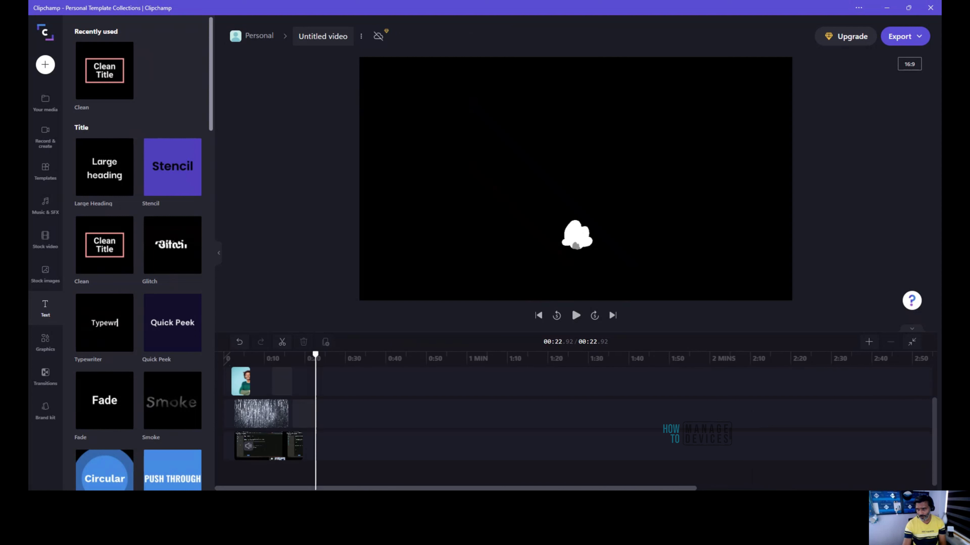
left_click(247, 383)
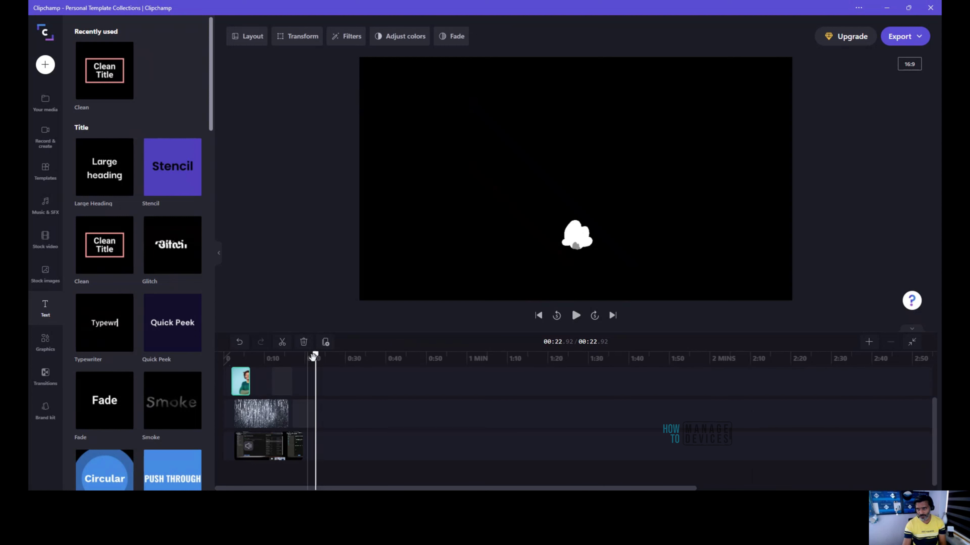
key("space")
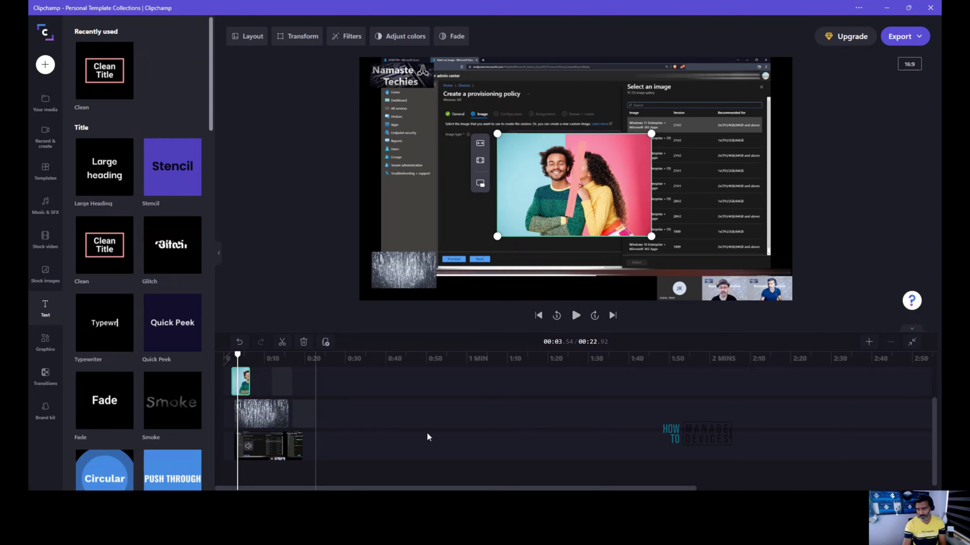
Replace the first line of the Clean title with "HTMND" and open the title's color settings.
left_click(247, 399)
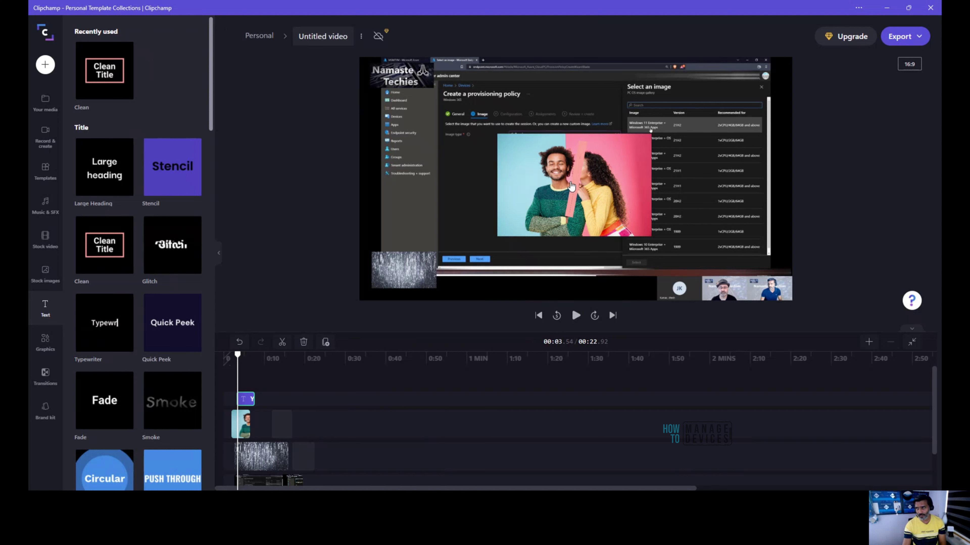
left_click(563, 181)
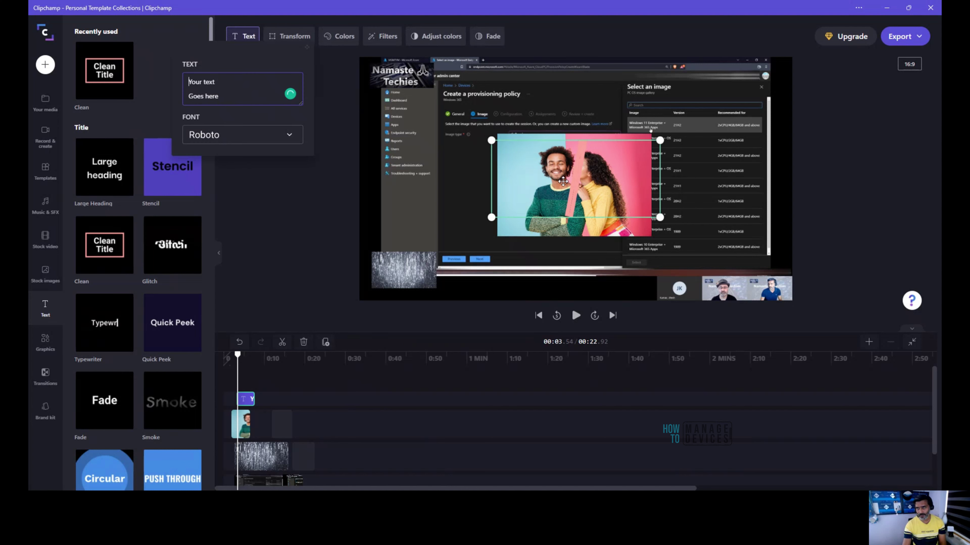
triple_click(210, 81)
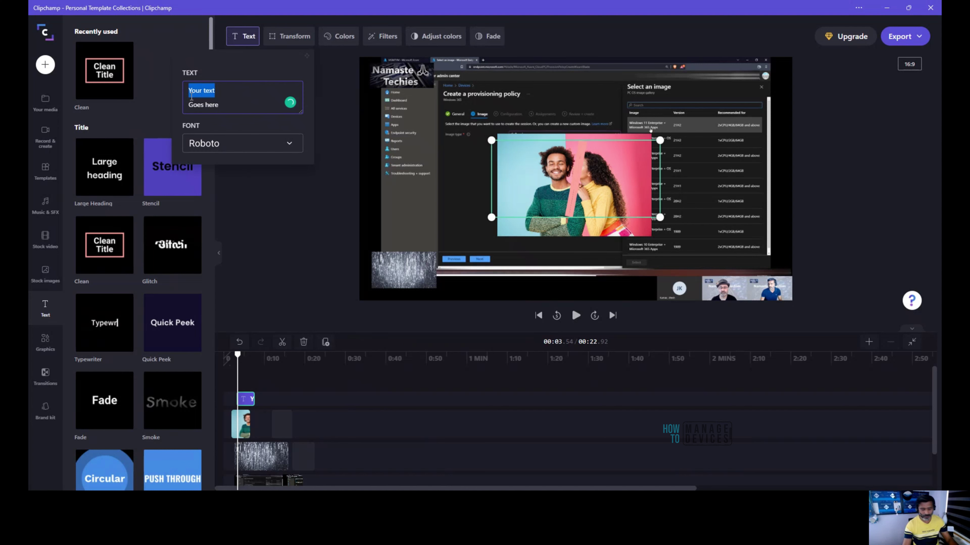
type("HTMND")
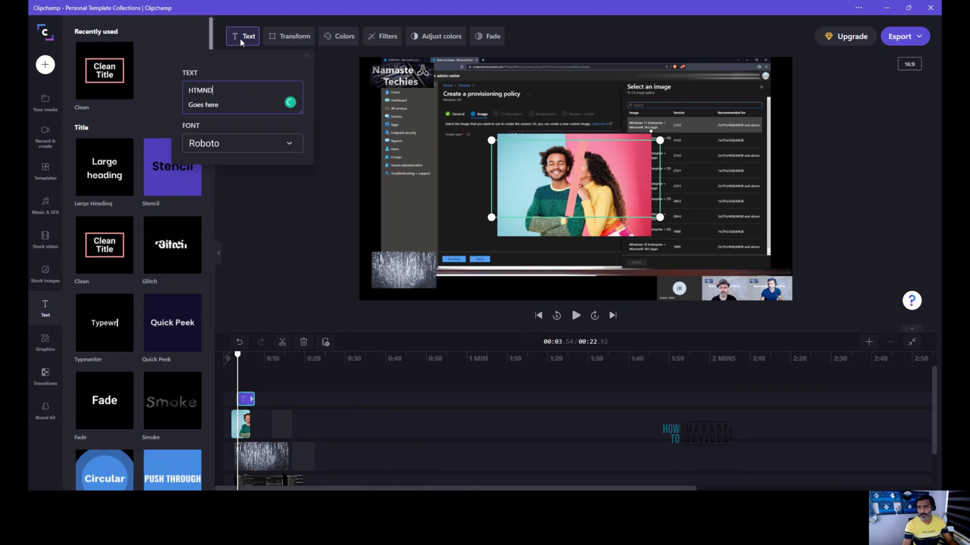
left_click(330, 39)
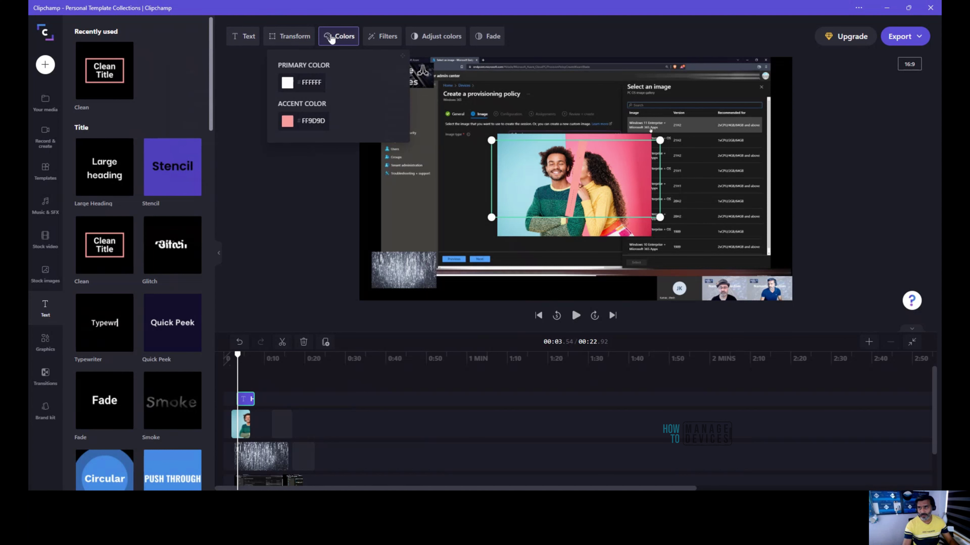
Try pink #F34573 and dark gray #242424 as the title's primary color.
left_click(306, 82)
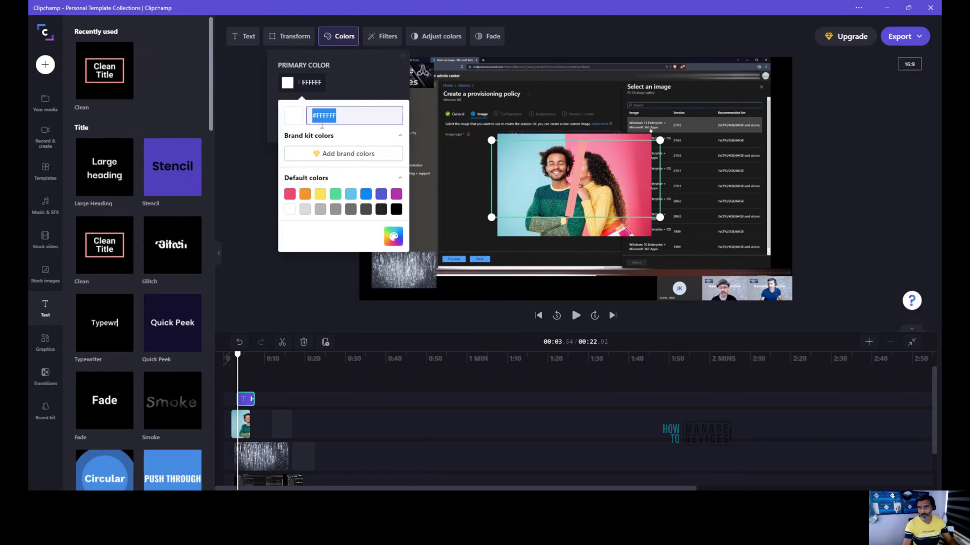
left_click(290, 195)
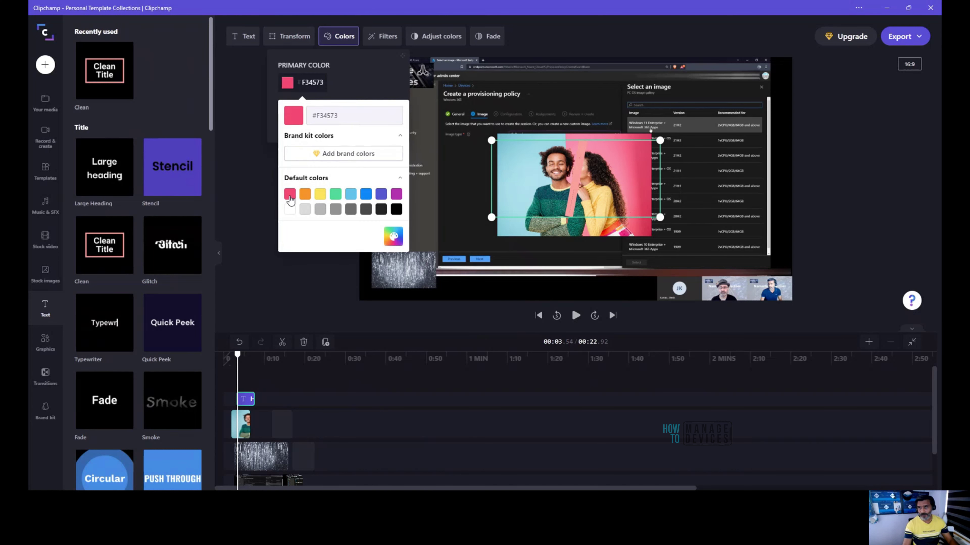
left_click(382, 210)
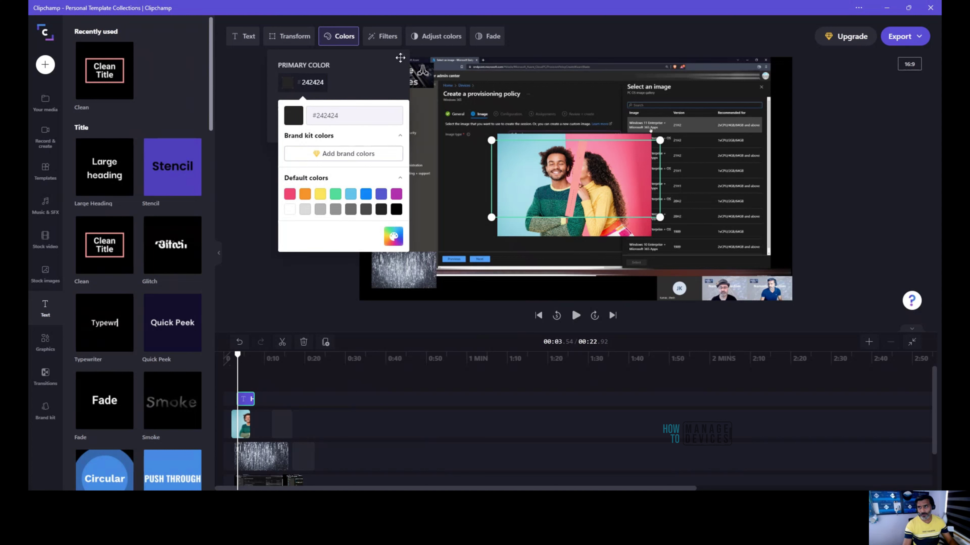
left_click(343, 38)
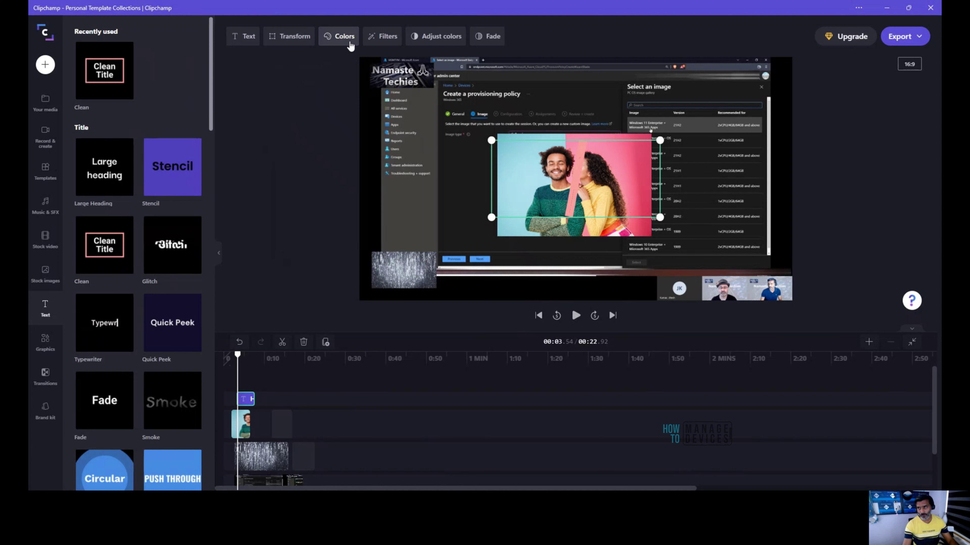
Move the HTMND title above the couple image and set its font to Ultra.
left_click_drag(544, 173, 552, 108)
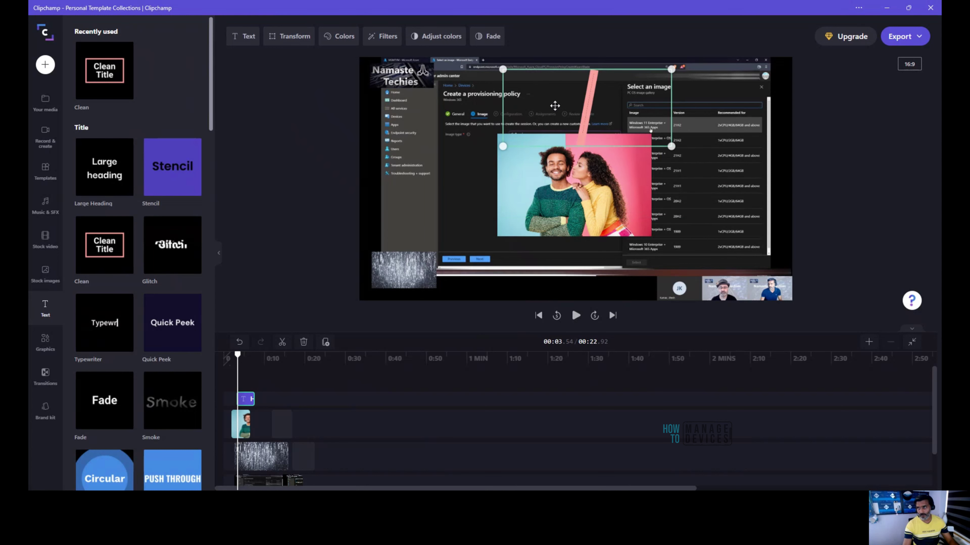
left_click(550, 108)
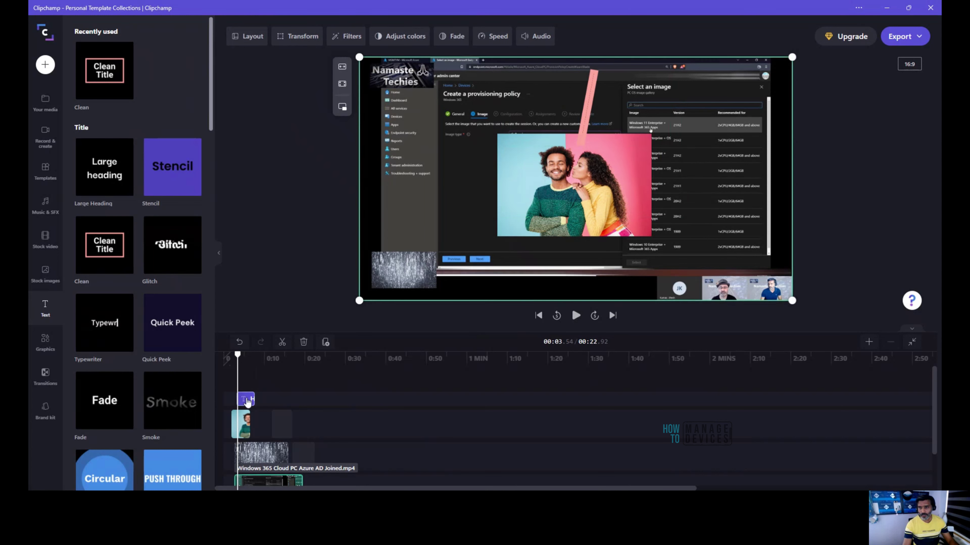
left_click(246, 401)
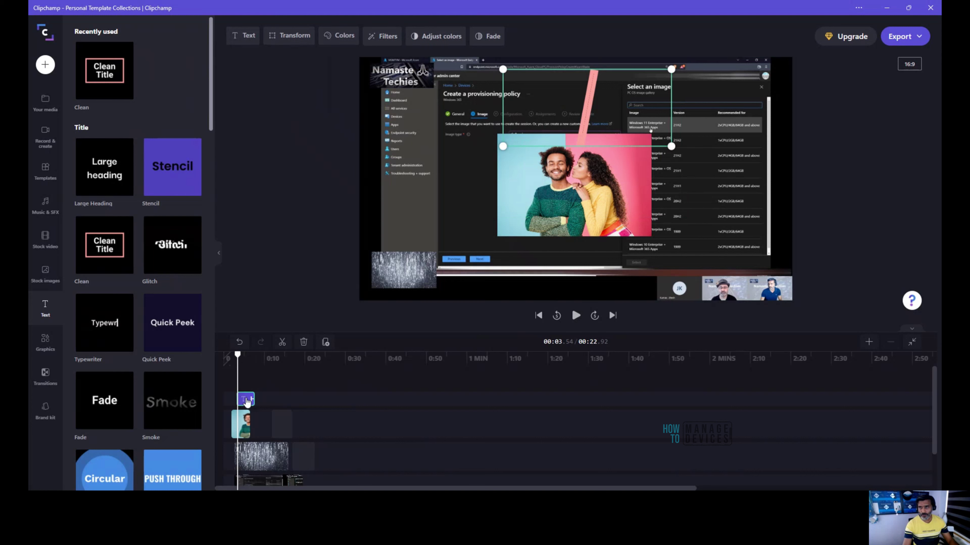
left_click(242, 38)
left_click(241, 145)
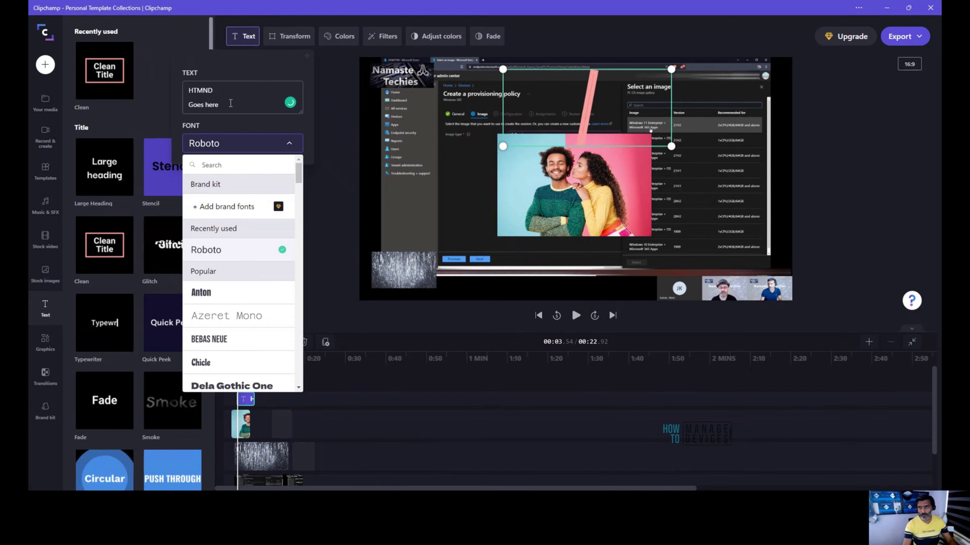
scroll(230, 237, "down", 15)
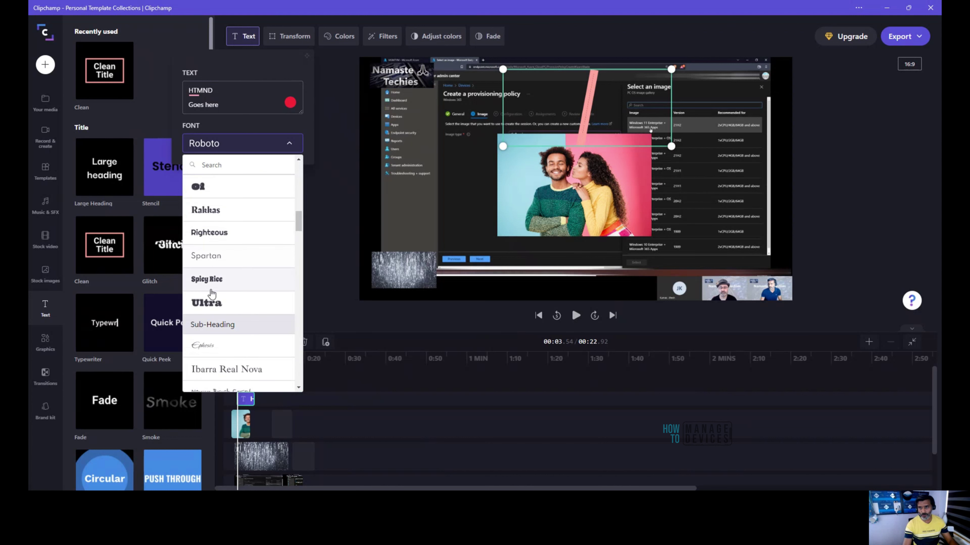
left_click(231, 303)
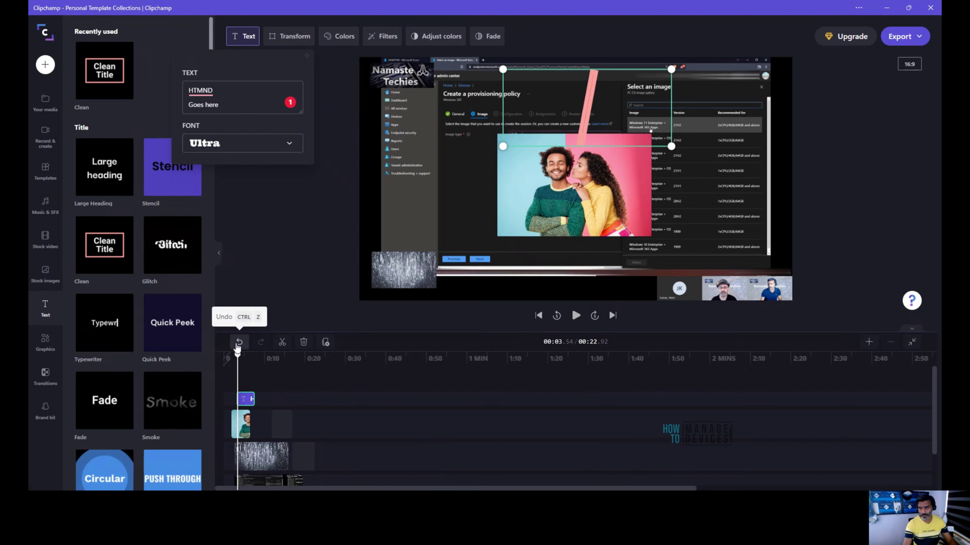
Preview the HTMND title at about 00:05 and set its primary color to violet #5756D6.
left_click_drag(238, 355, 253, 360)
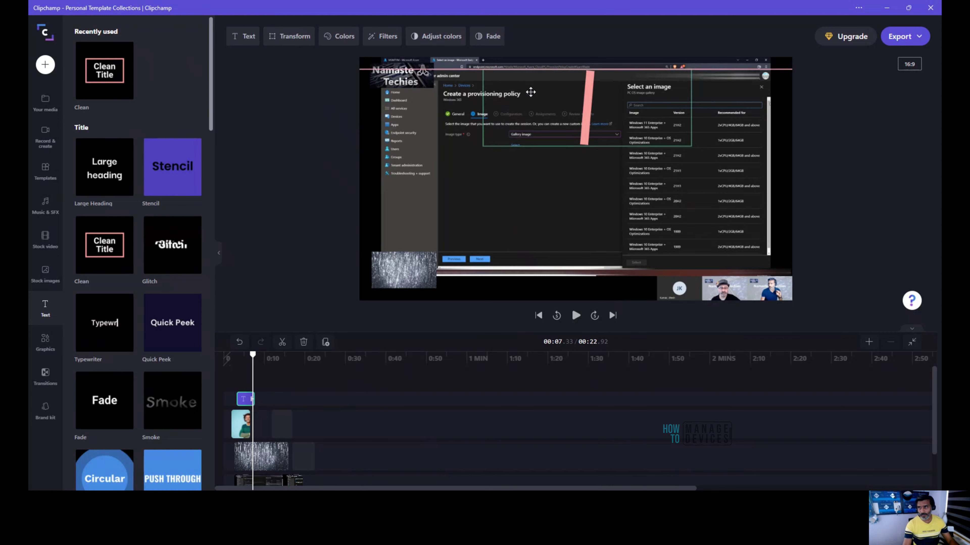
left_click(425, 78)
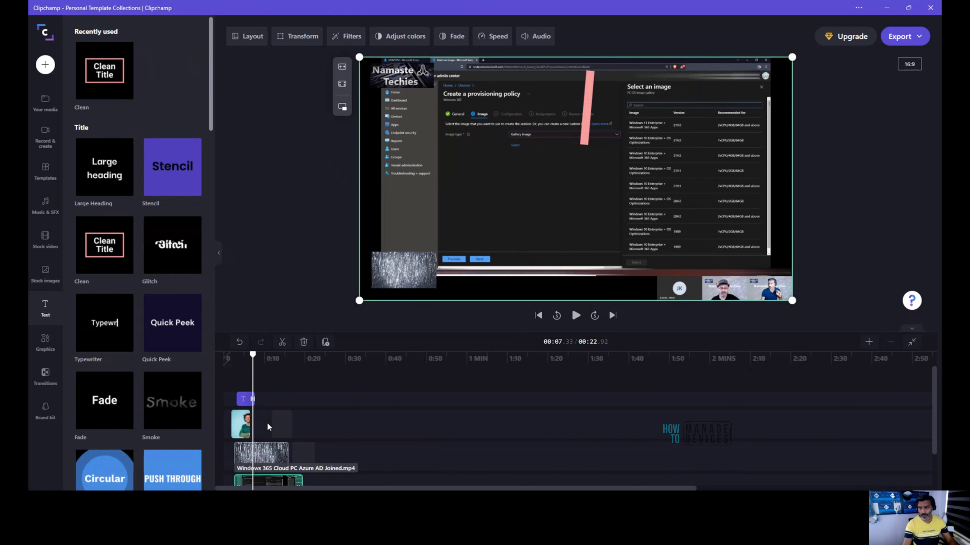
left_click(246, 400)
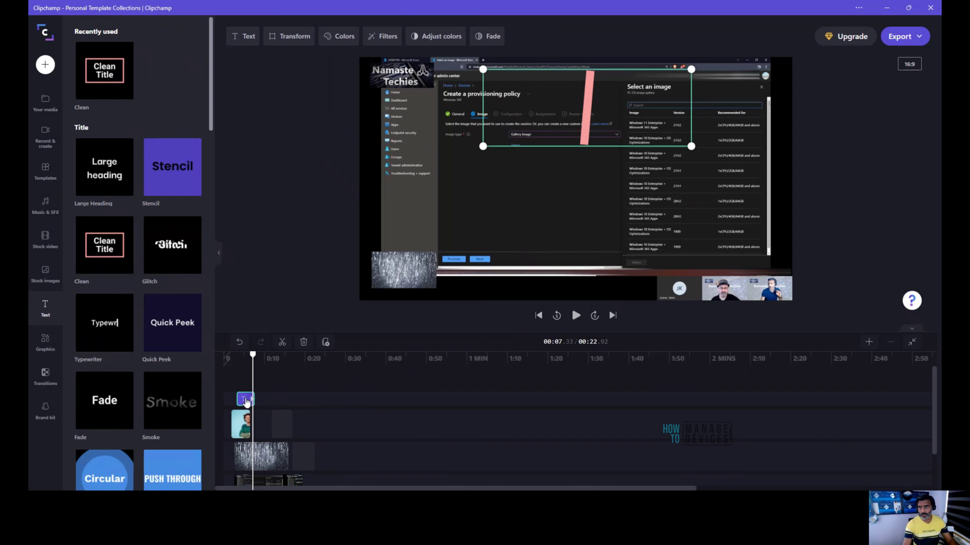
left_click(245, 401)
left_click(241, 37)
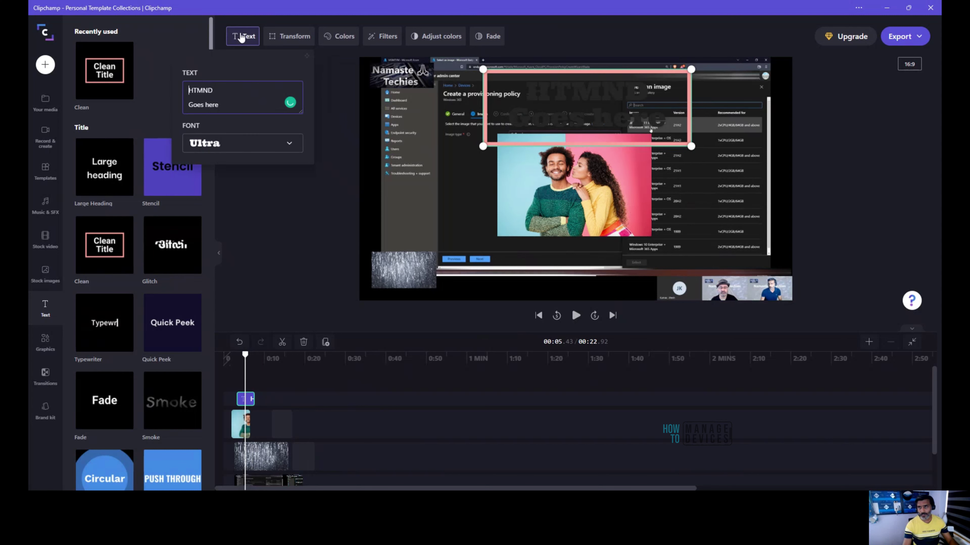
left_click(338, 36)
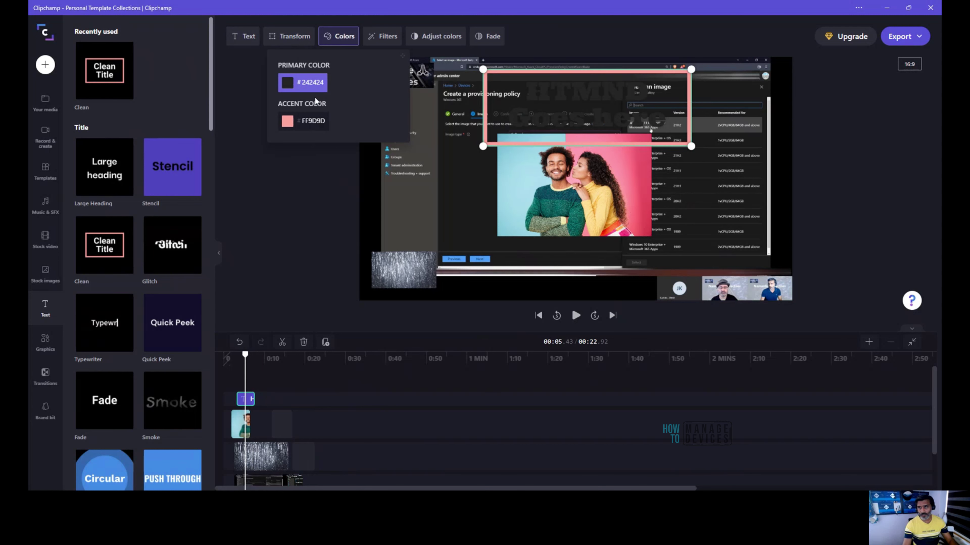
left_click(311, 84)
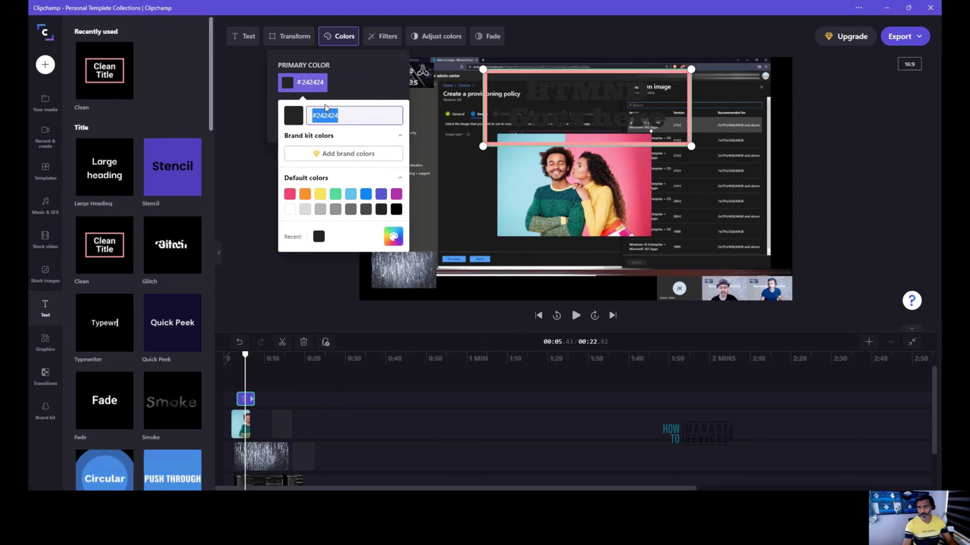
left_click(380, 196)
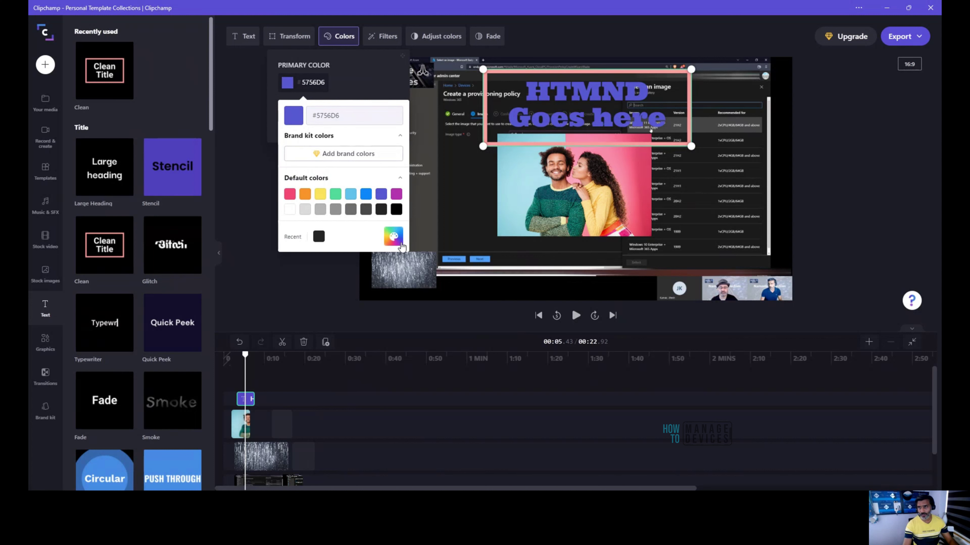
left_click(301, 278)
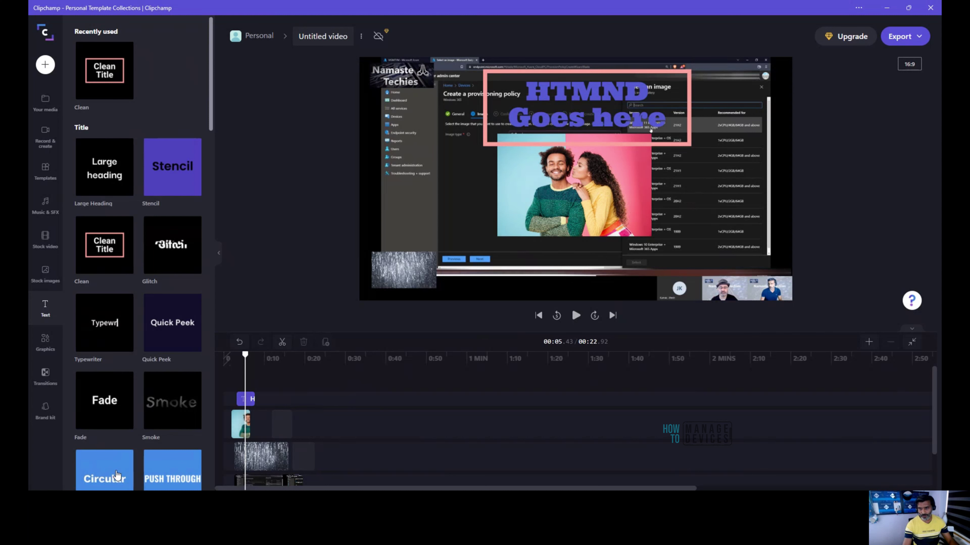
Add the Circular title text to the timeline and scrub back to about 00:07 to preview it.
scroll(117, 475, "down", 5)
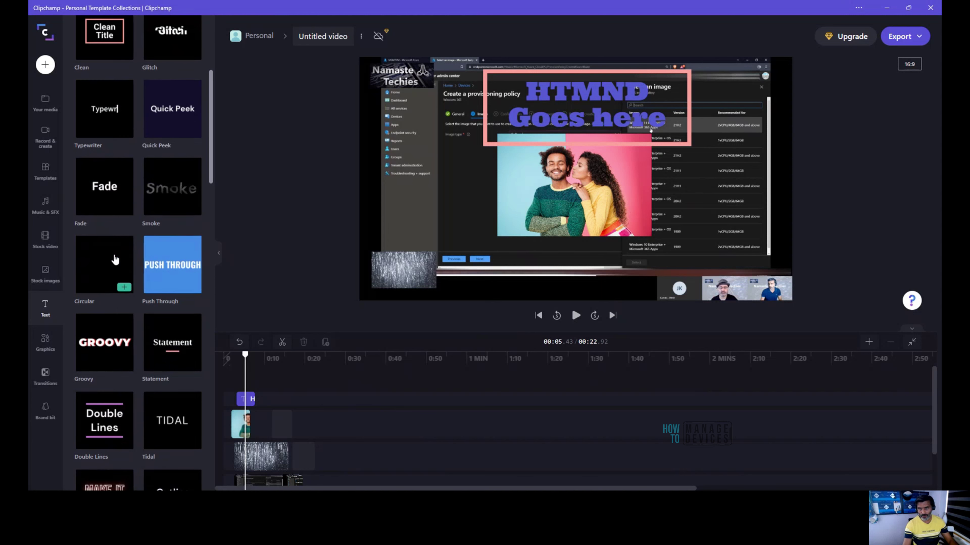
left_click(124, 287)
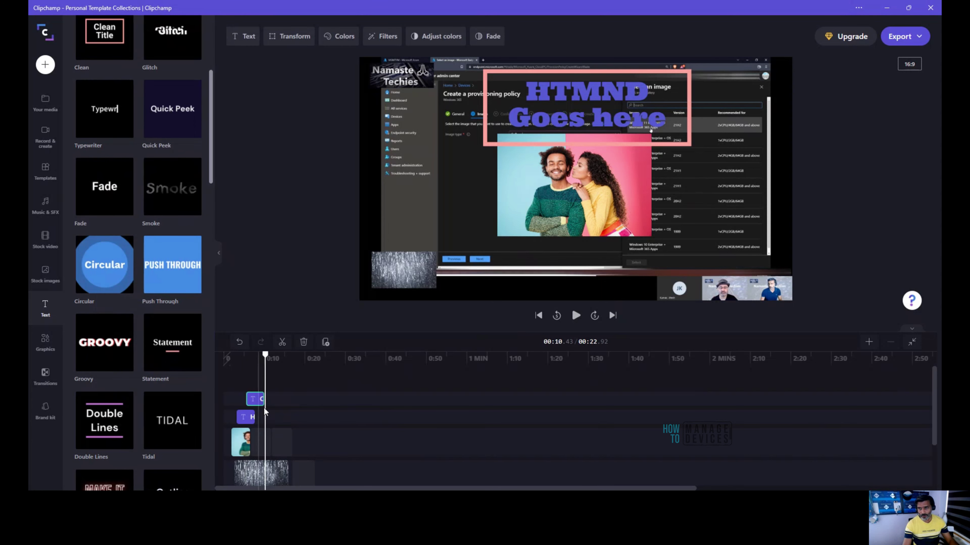
left_click(265, 356)
left_click_drag(262, 358, 253, 358)
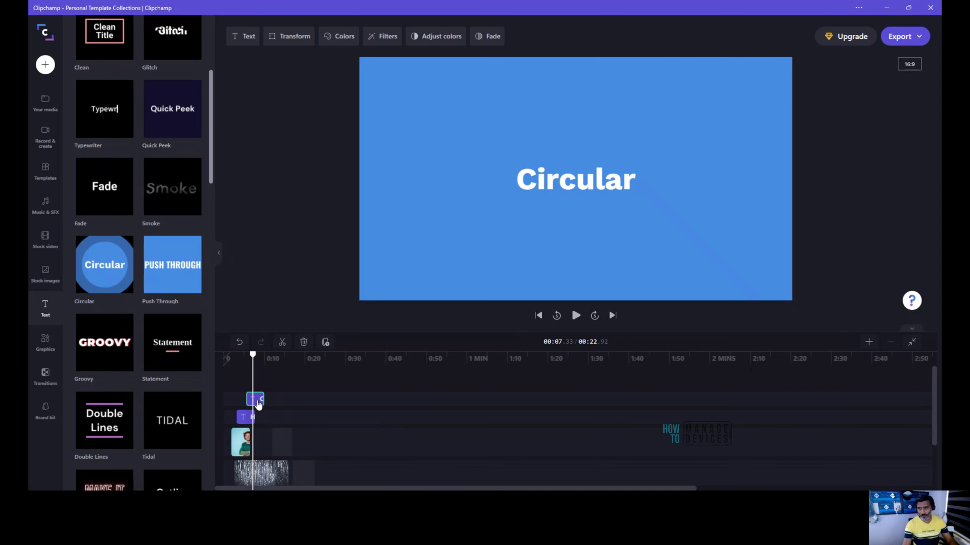
Replace the Circular title's text with "HTMD".
left_click(512, 254)
left_click(646, 258)
left_click(249, 44)
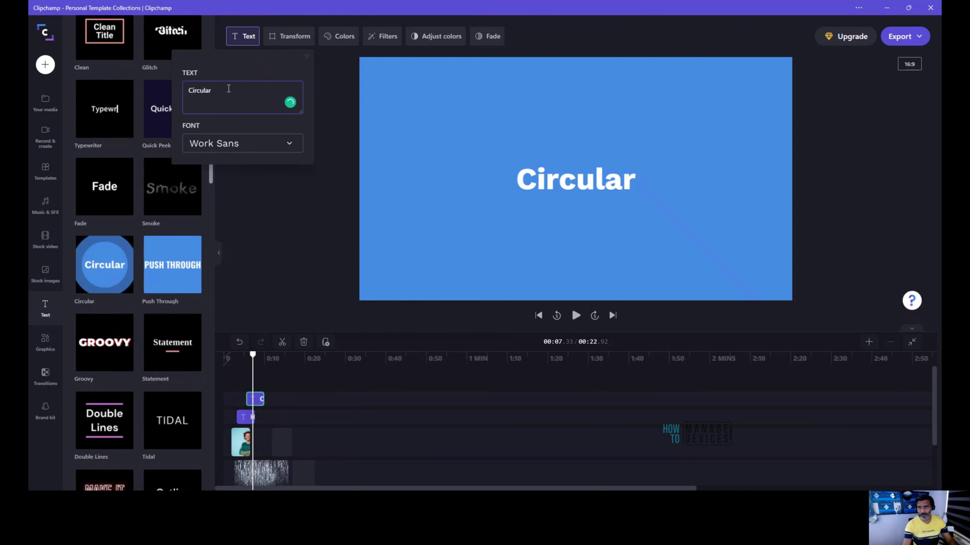
left_click_drag(228, 88, 157, 94)
type("HT")
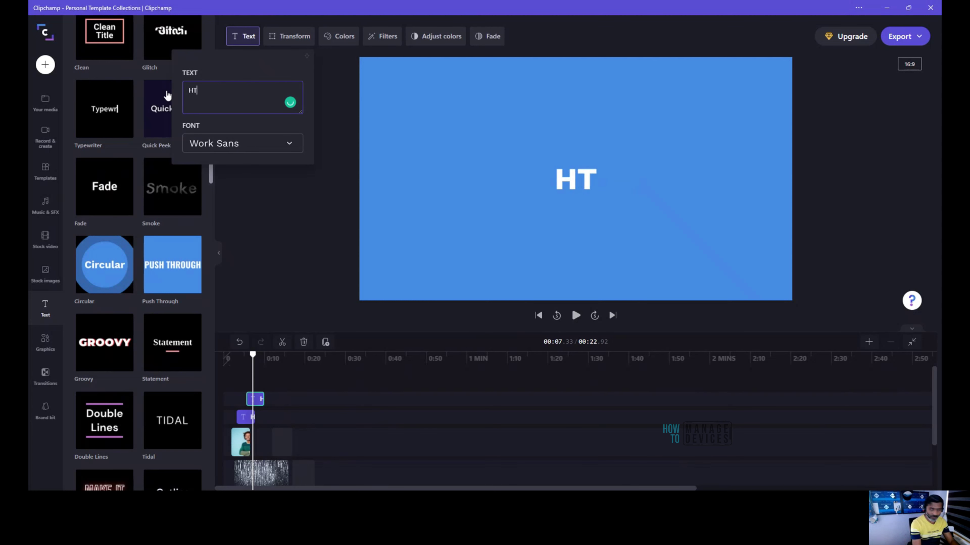
type("MD")
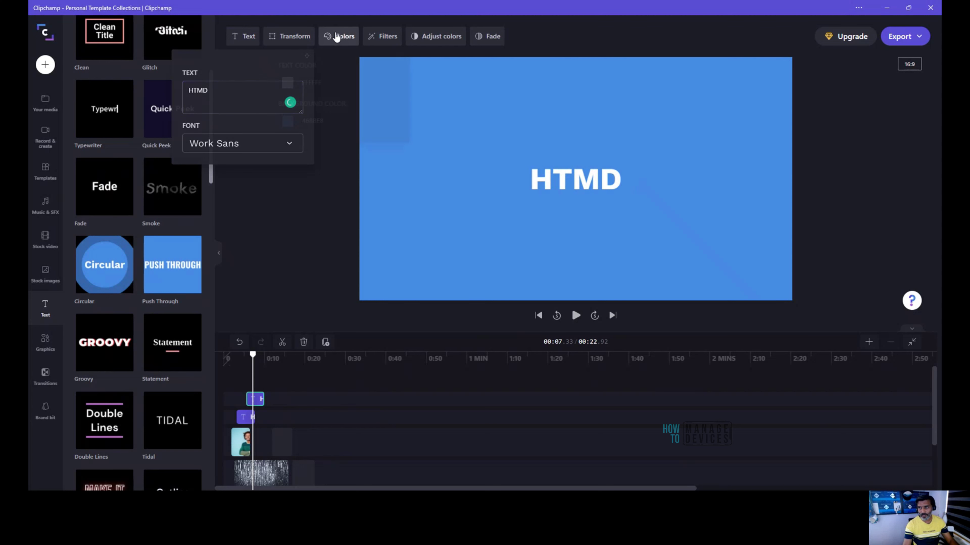
Set the HTMD title's background color to purple #B030B0, after trying light blue #64C4ED.
left_click(336, 37)
left_click(313, 131)
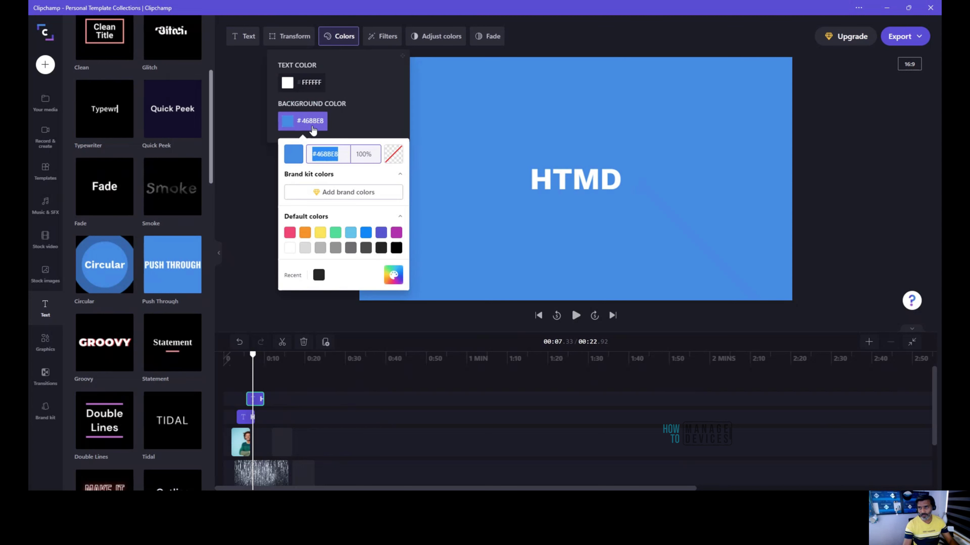
left_click(351, 232)
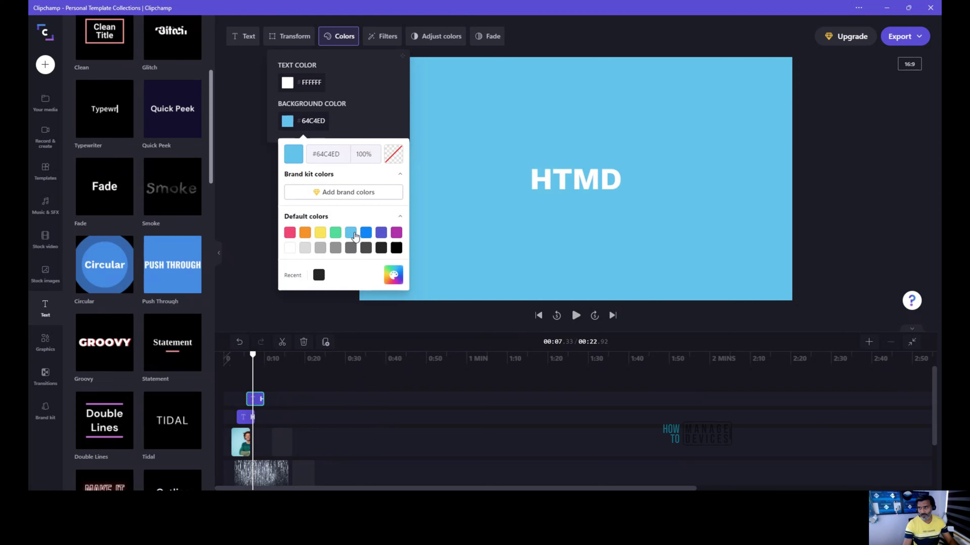
left_click(397, 233)
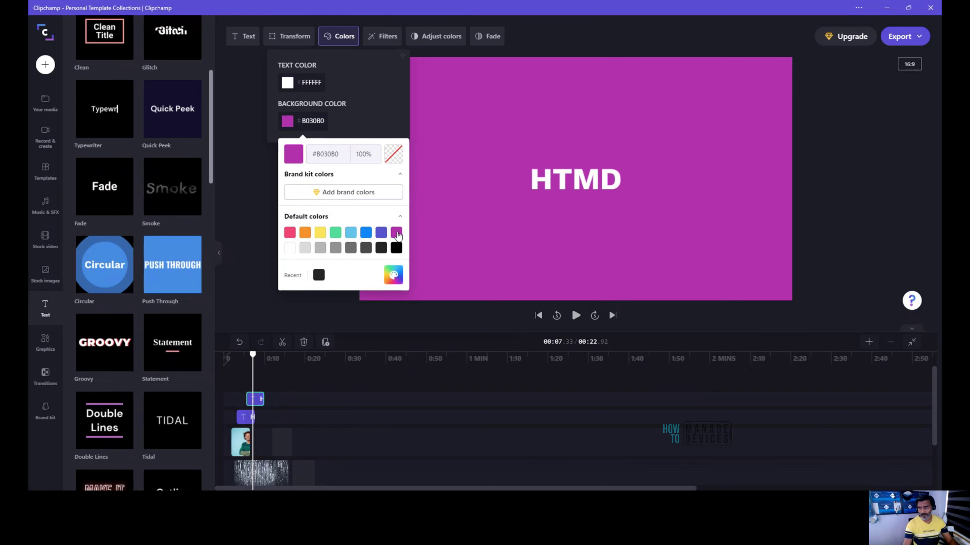
left_click(380, 81)
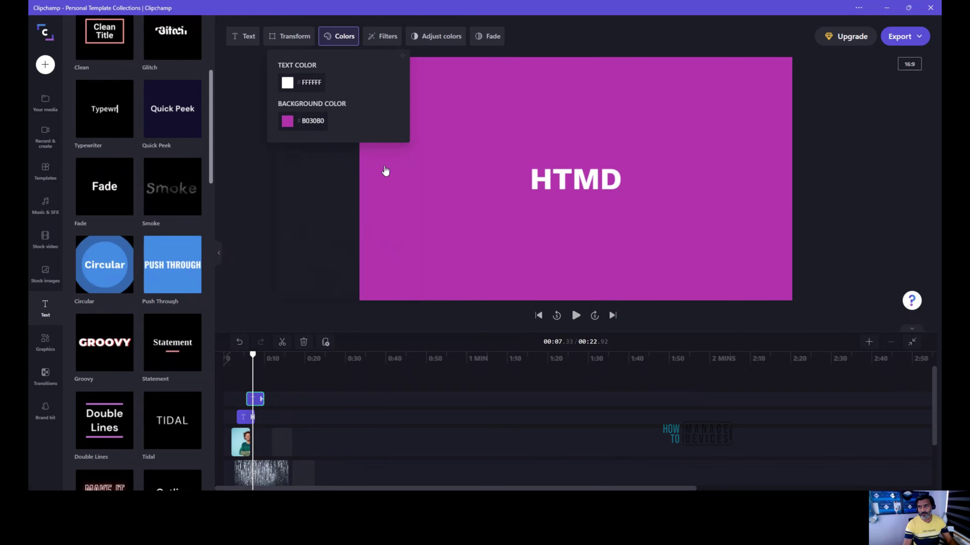
left_click(269, 278)
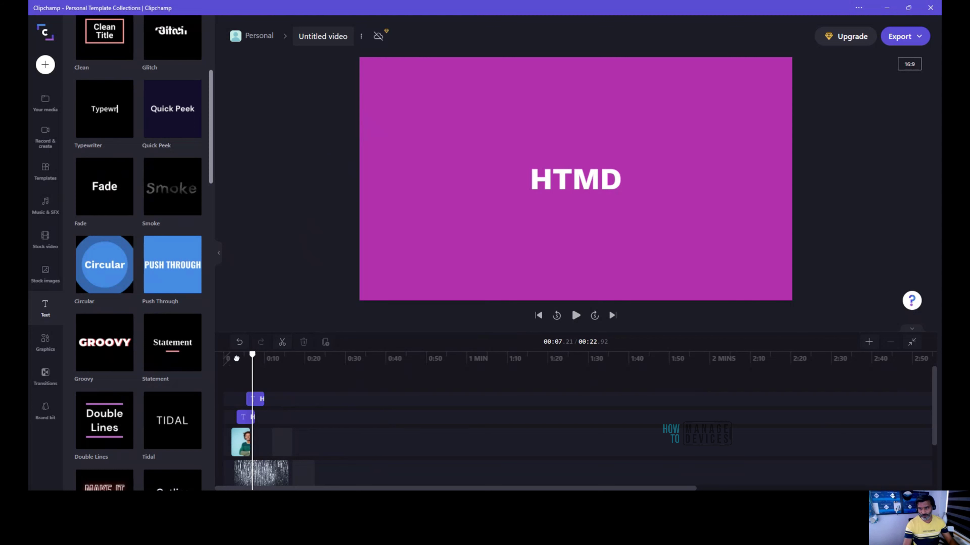
Play the video through the title clips and pause it at about 00:16.
left_click_drag(236, 358, 219, 359)
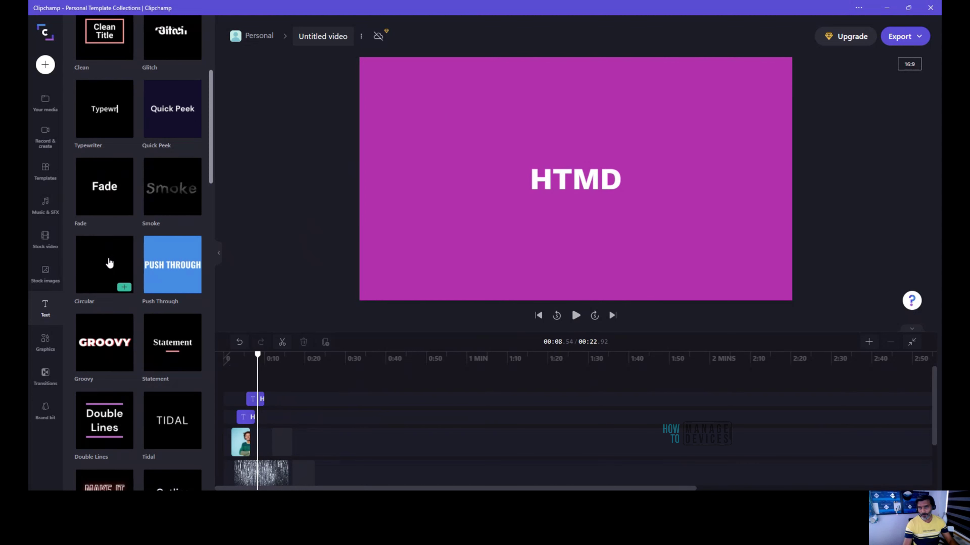
left_click(576, 321)
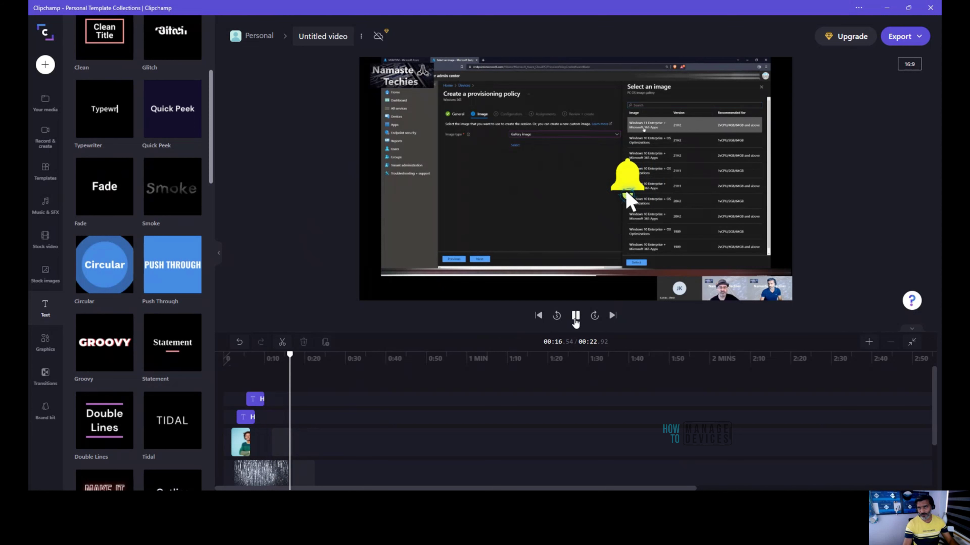
left_click(576, 321)
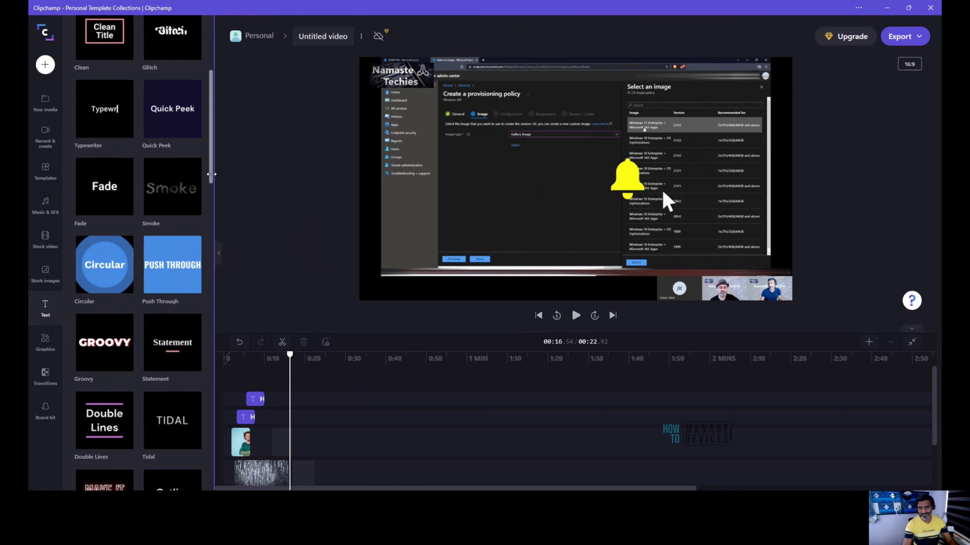
Add the St Patrick's Day sticker from the graphics library to the timeline at about 00:06.
left_click(49, 353)
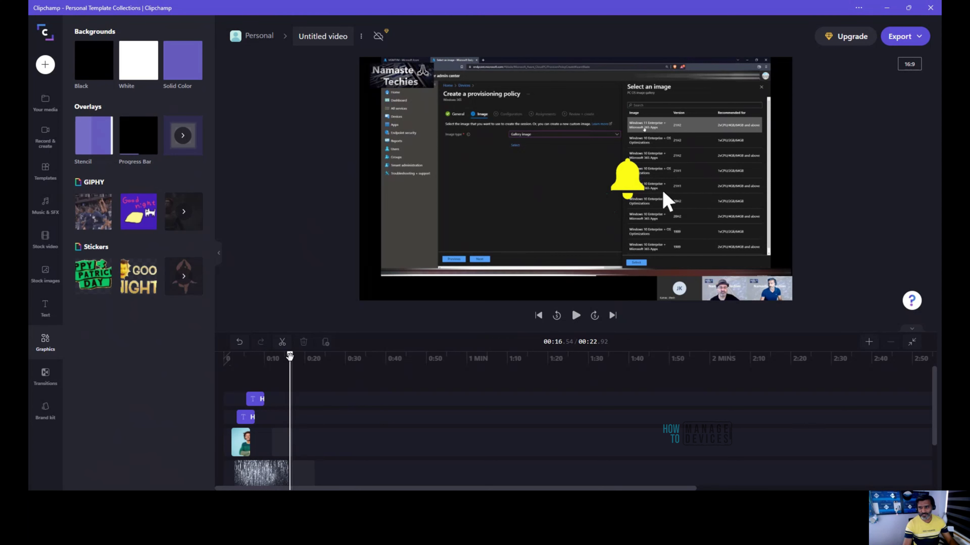
left_click_drag(277, 355, 248, 354)
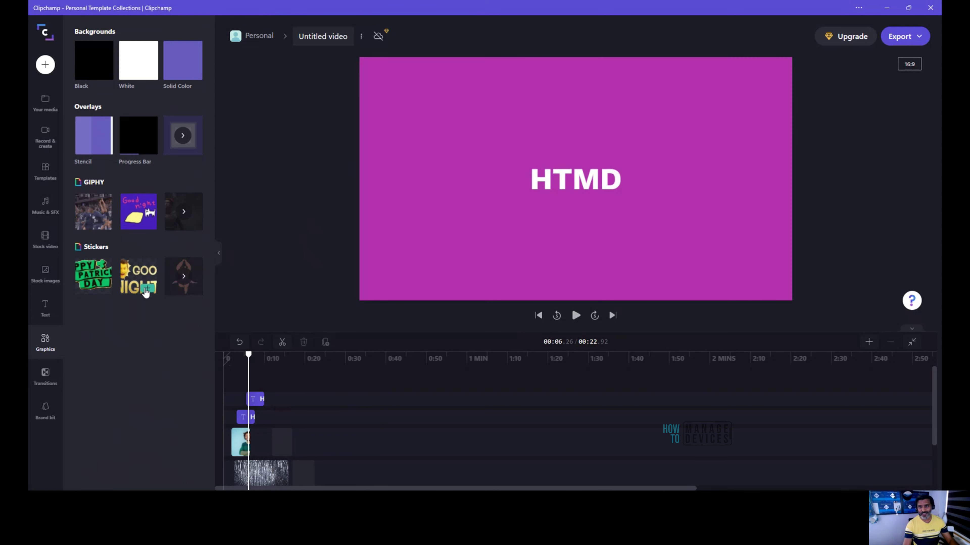
mouse_move(104, 280)
left_click(103, 289)
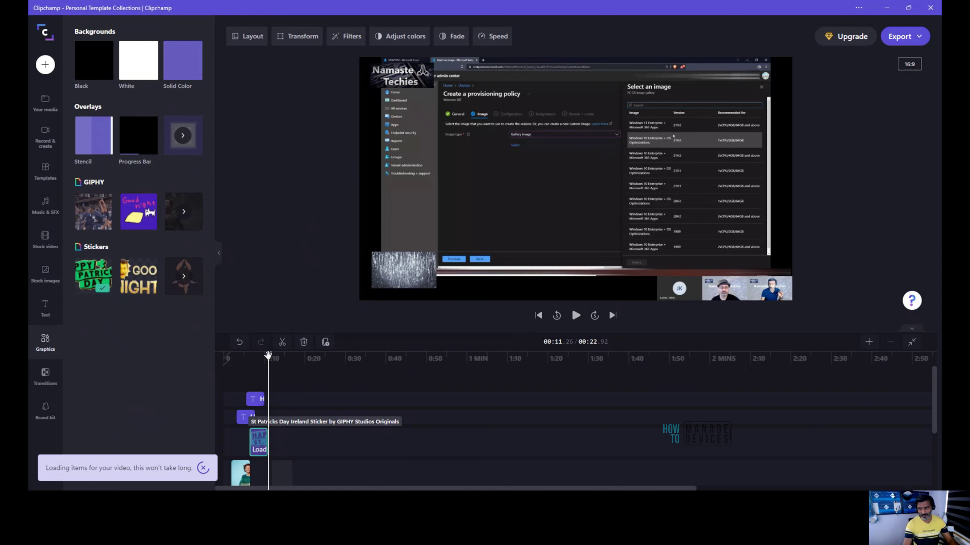
Move the St Patrick's Day sticker above the title clips at about 00:07 and play that part of the video.
left_click_drag(268, 355, 254, 355)
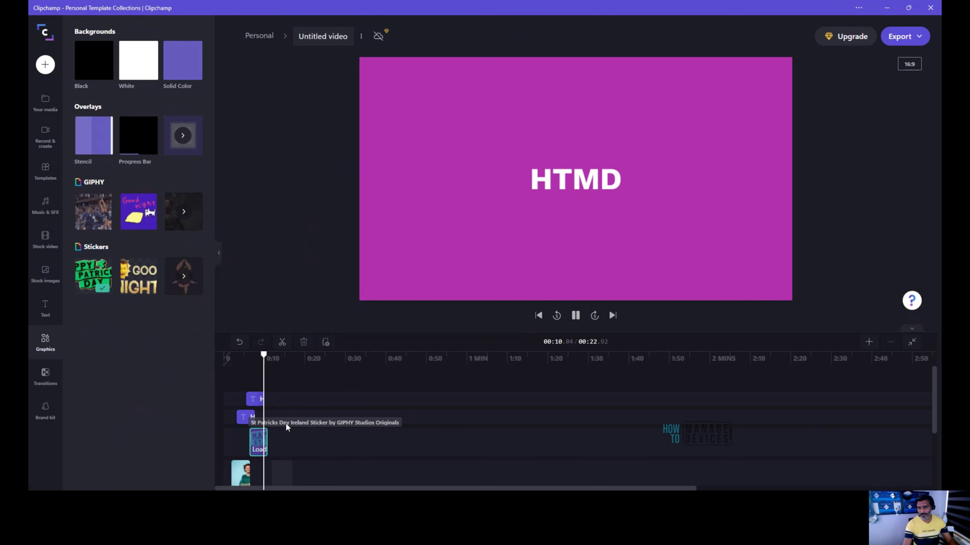
key("space")
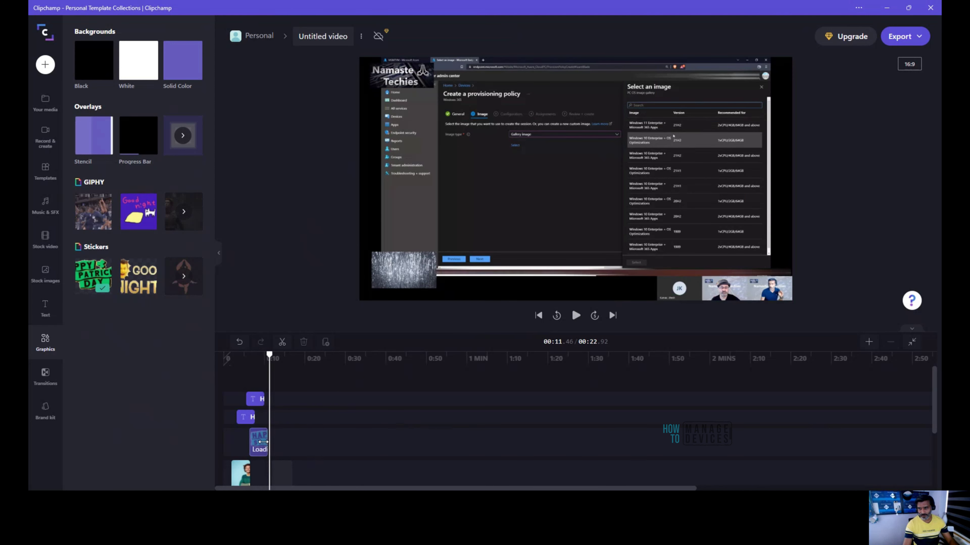
left_click_drag(259, 443, 252, 356)
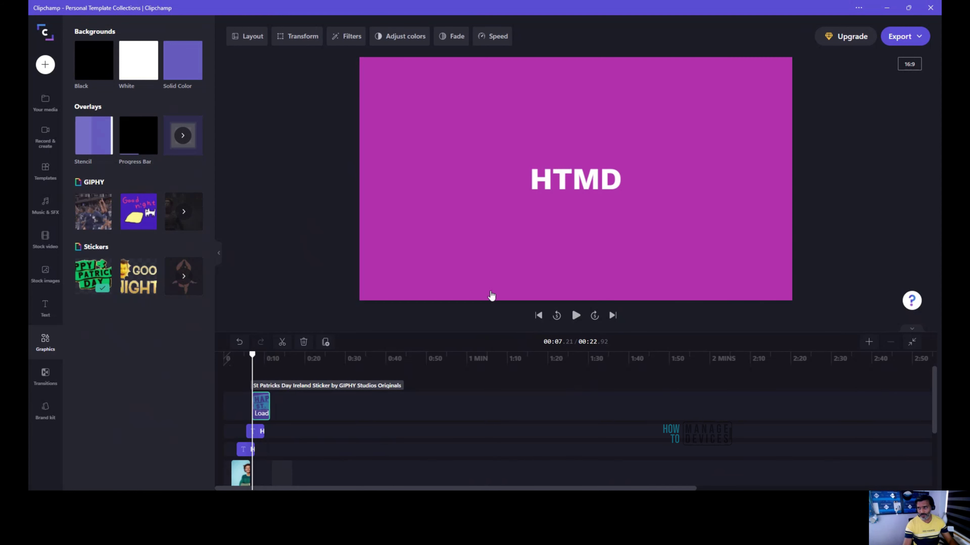
left_click(572, 315)
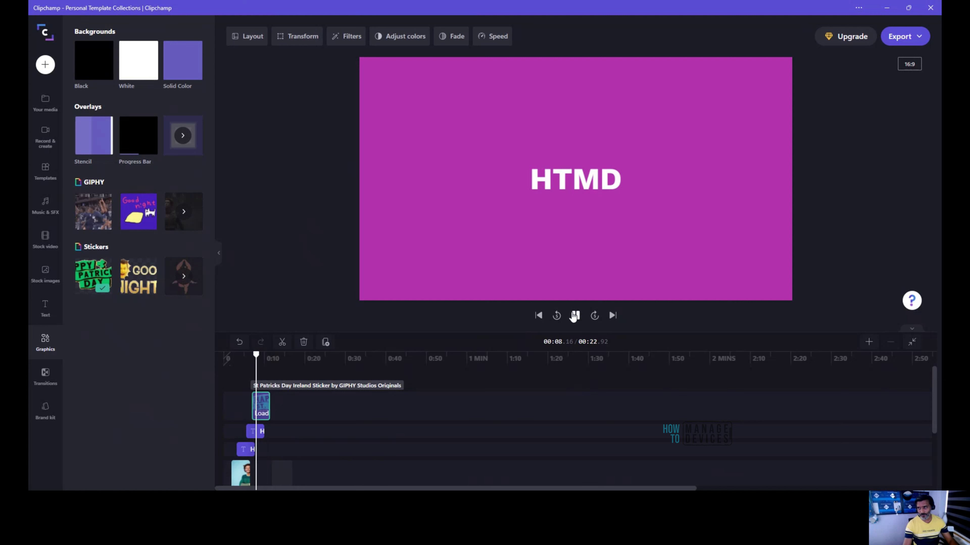
left_click(255, 432)
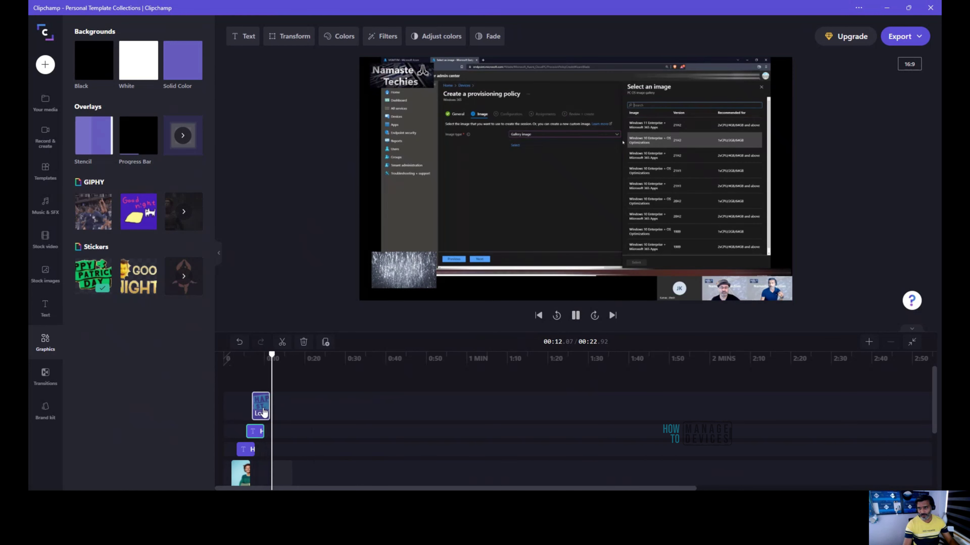
Move the St Patrick's Day sticker to about 00:17 on its track and preview the video there.
left_click_drag(253, 407, 292, 408)
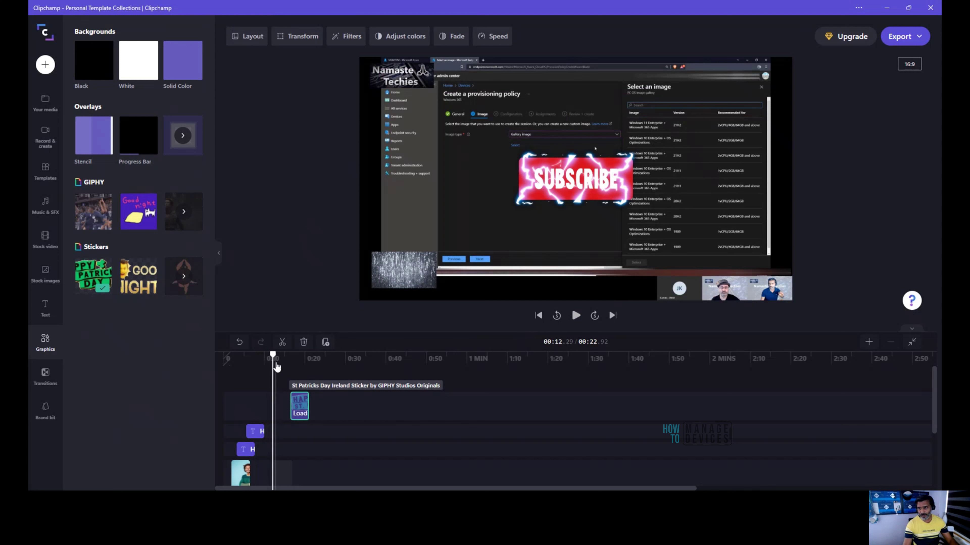
left_click_drag(273, 355, 297, 359)
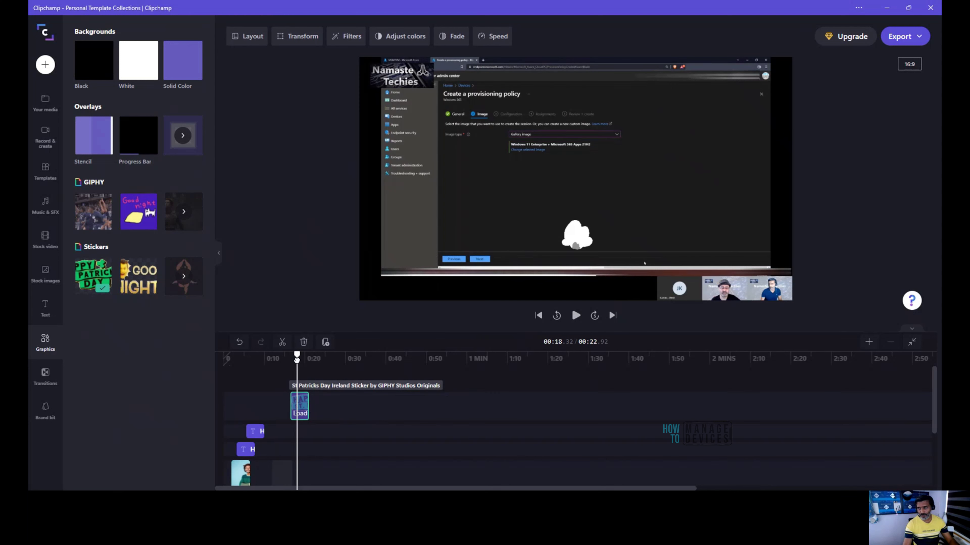
left_click(577, 317)
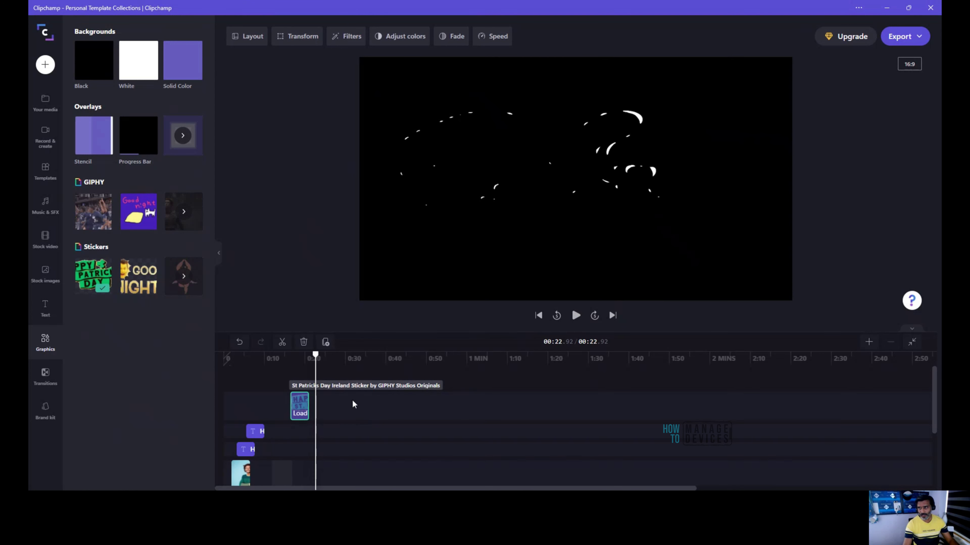
left_click(575, 316)
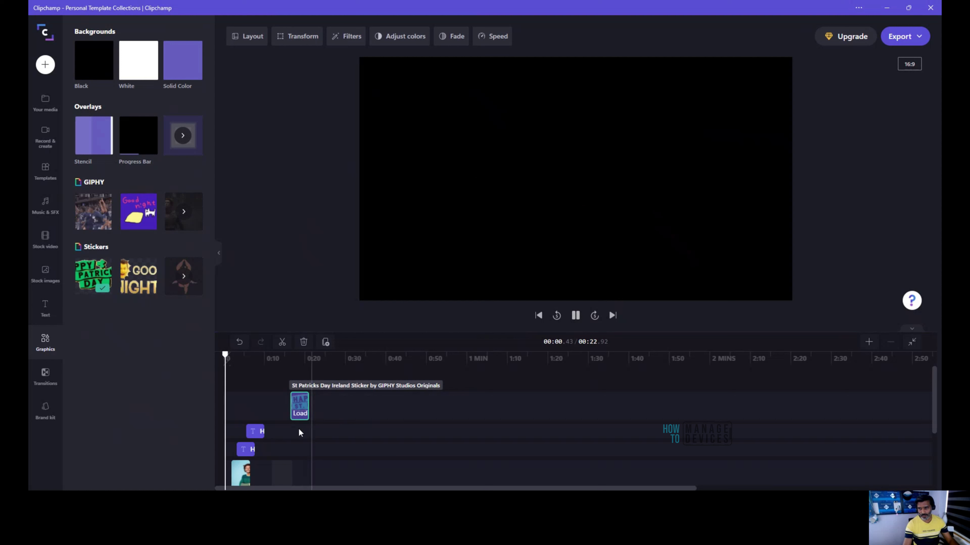
Move the St Patrick's Day sticker to about 00:03 and delete it from the timeline.
left_click_drag(300, 417, 247, 415)
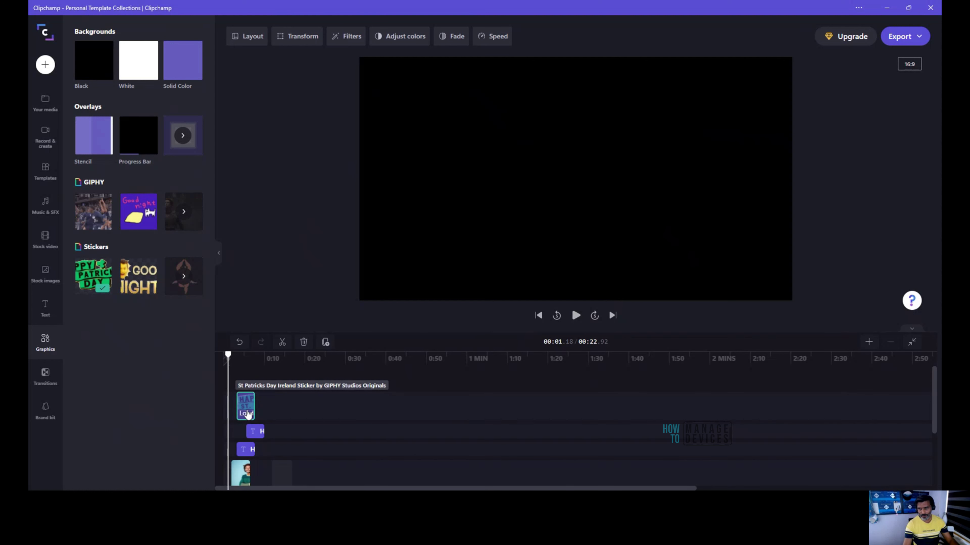
right_click(247, 416)
left_click(274, 401)
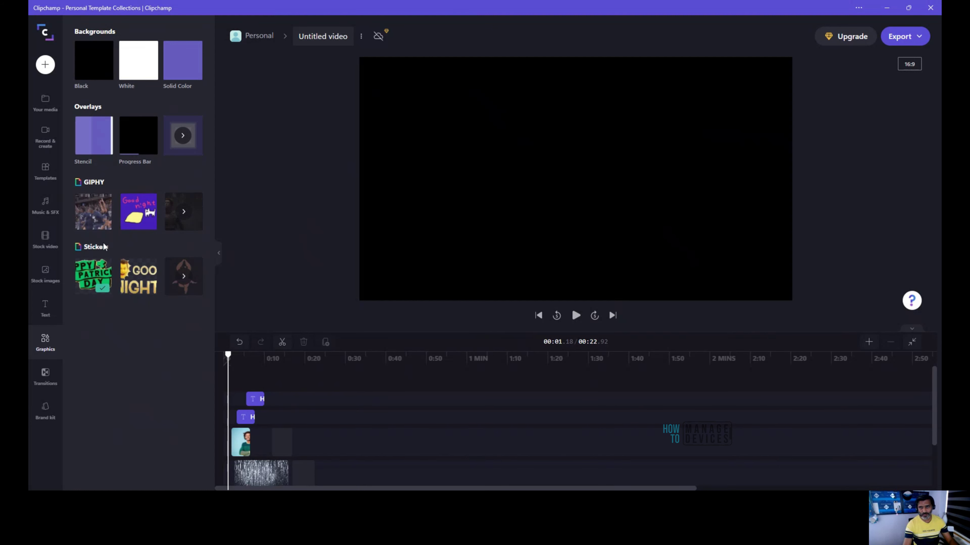
Add the College Basketball Sport GIF from the GIPHY graphics at about 00:01 and preview it from about 00:02.
mouse_move(105, 226)
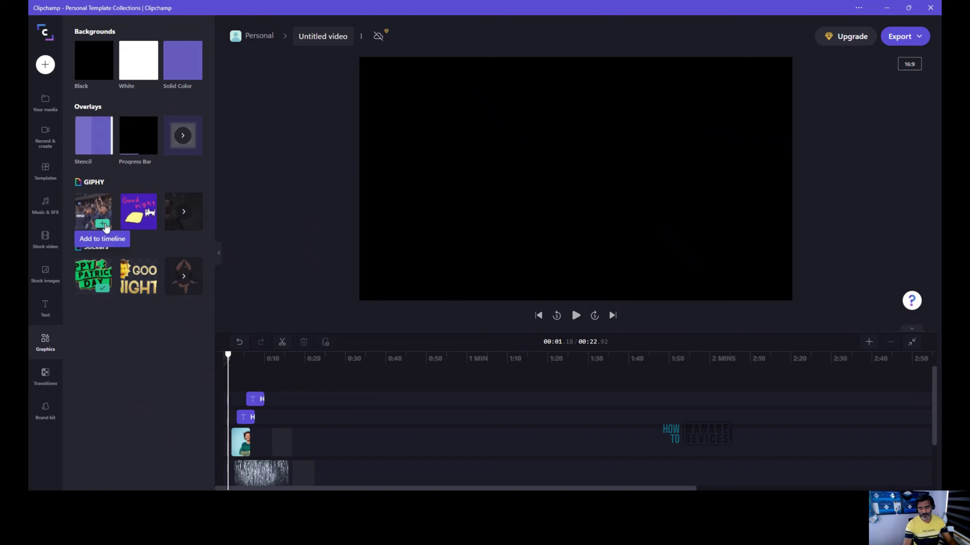
left_click(105, 225)
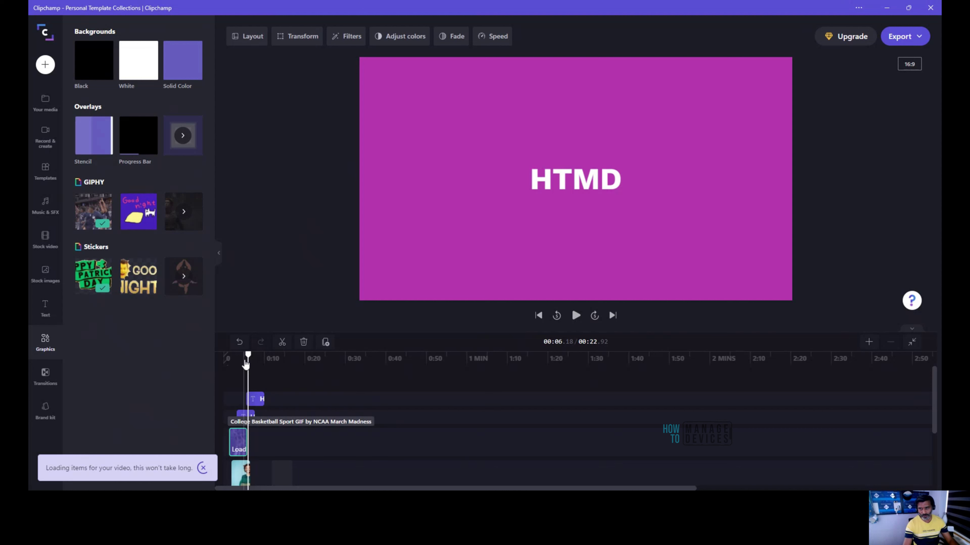
left_click_drag(239, 360, 231, 358)
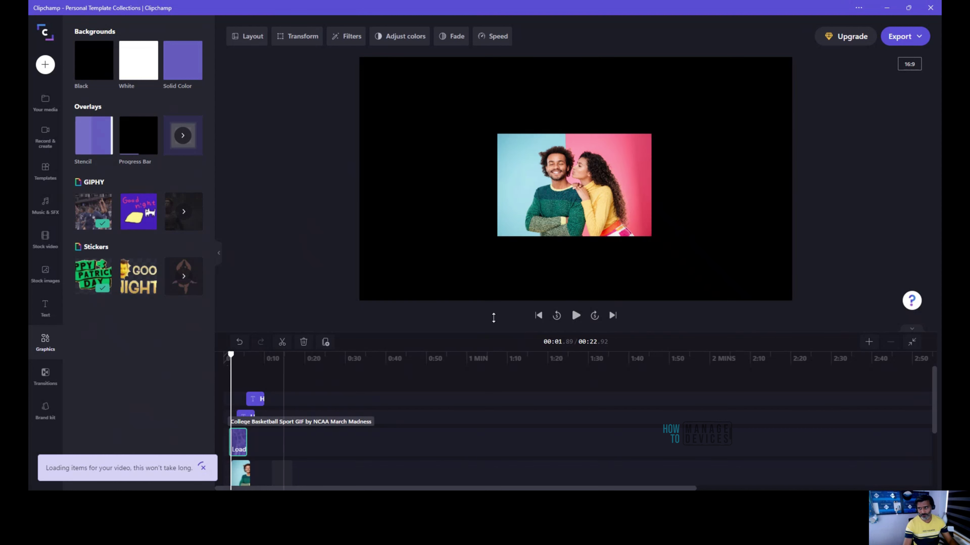
left_click(576, 316)
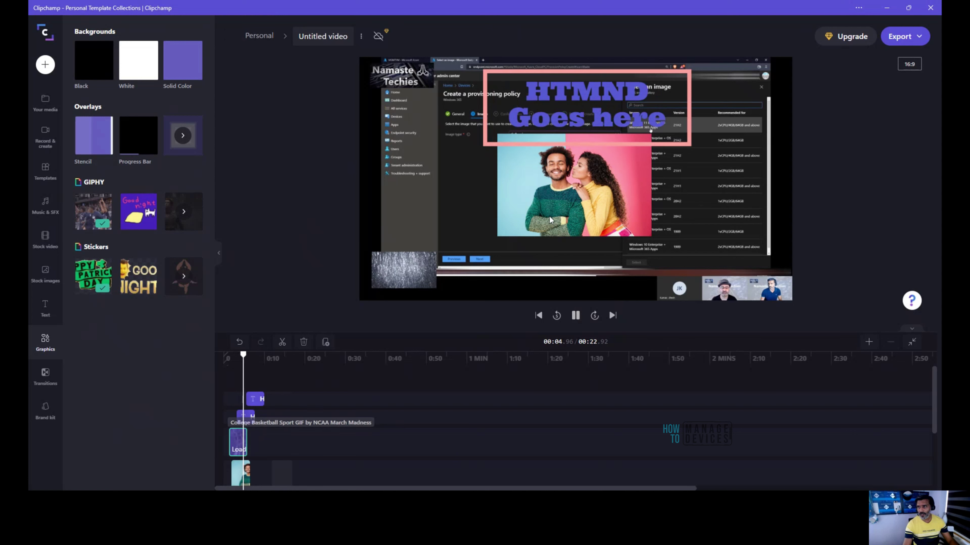
left_click(576, 315)
Delete the purple HTMD title clip from the timeline.
left_click(261, 399)
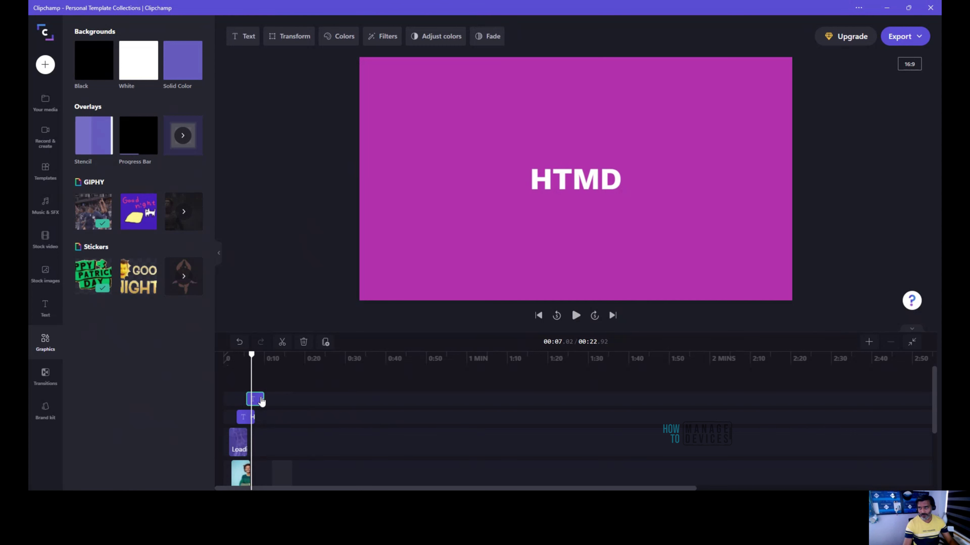
right_click(262, 400)
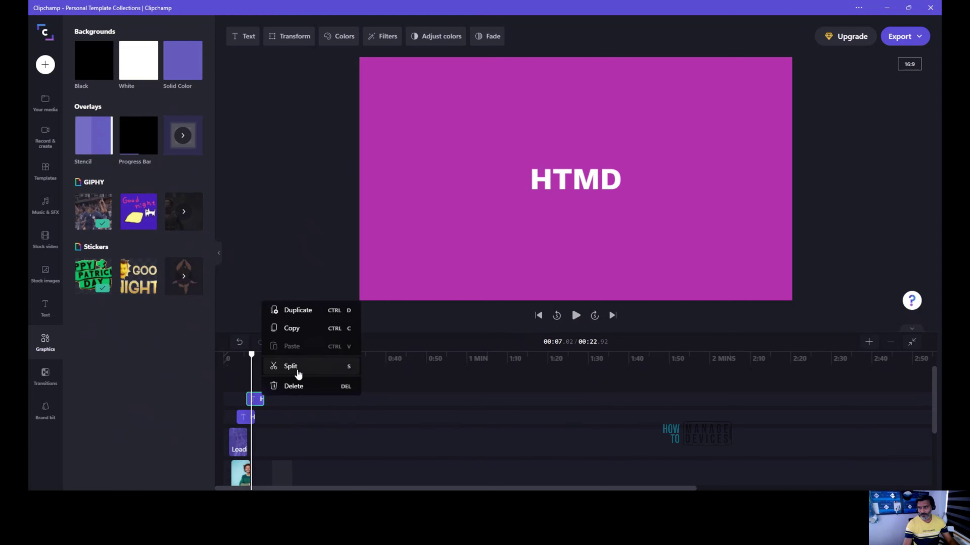
left_click(502, 140)
left_click(254, 400)
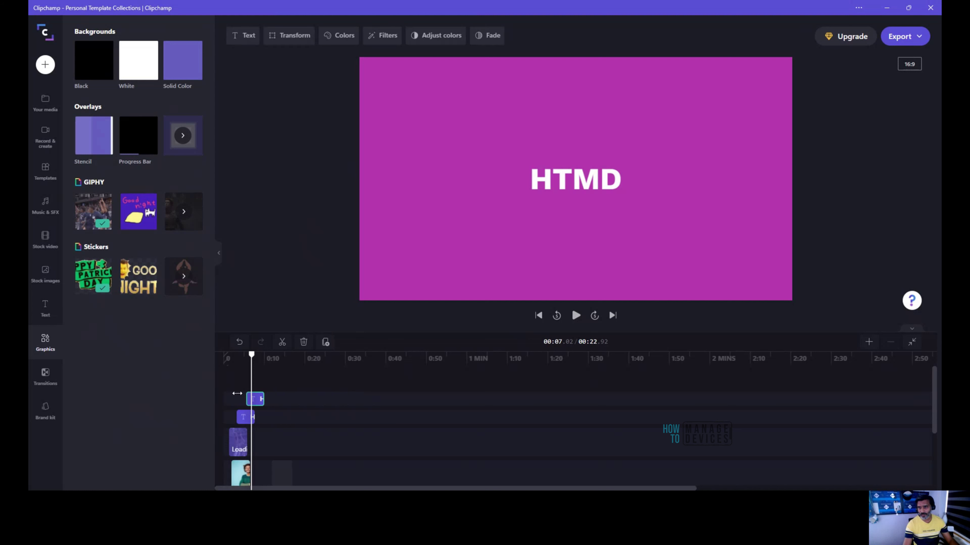
key("Delete")
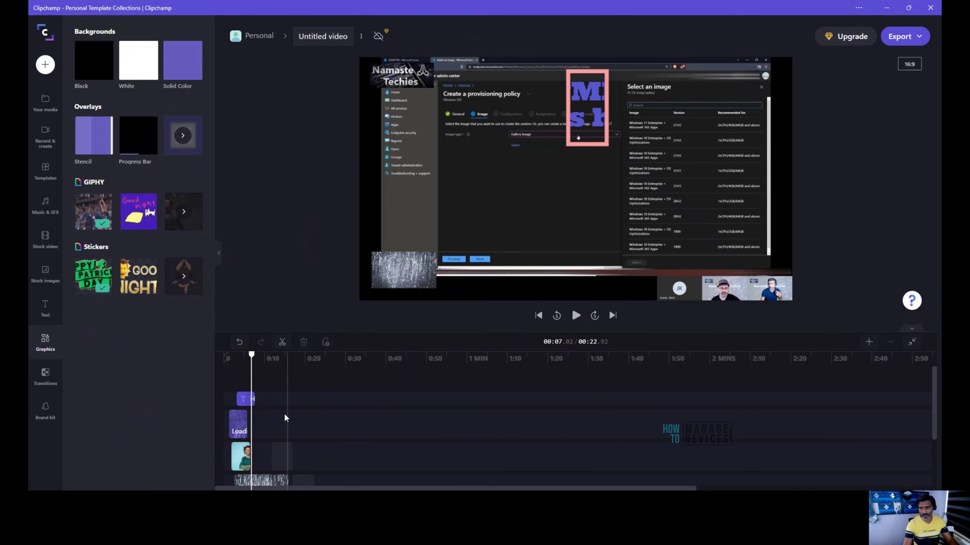
Move the College Basketball Sport GIF to a track above the remaining title at about 00:02 and preview it.
left_click(240, 434)
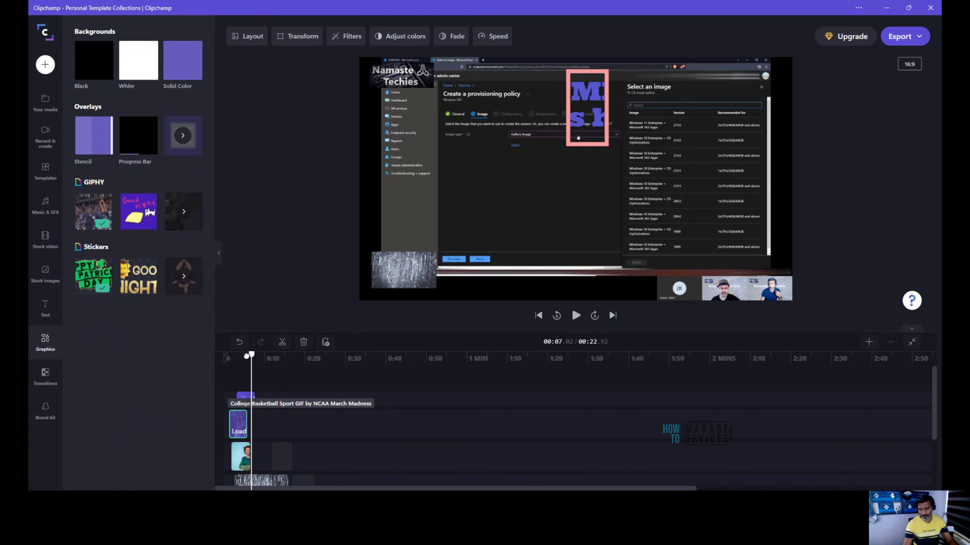
left_click_drag(246, 356, 232, 356)
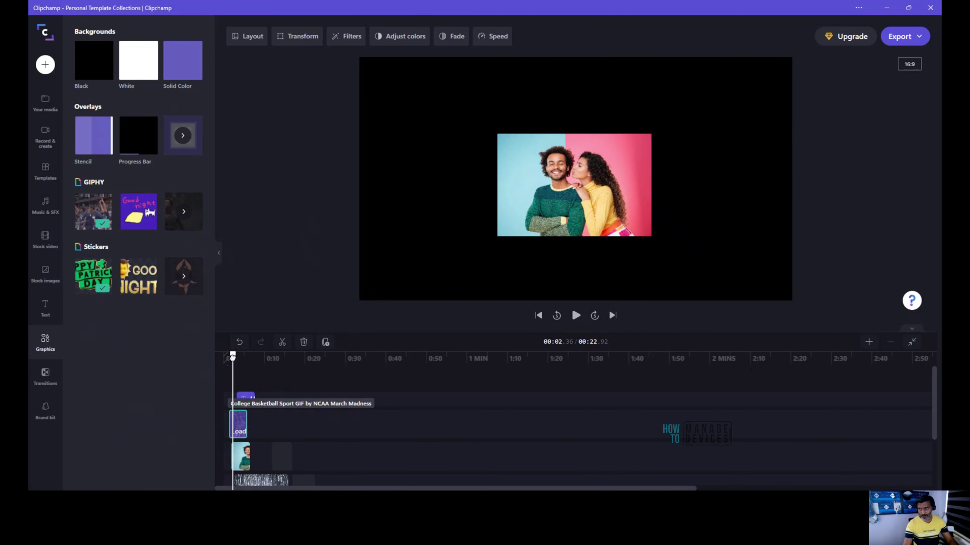
left_click(570, 319)
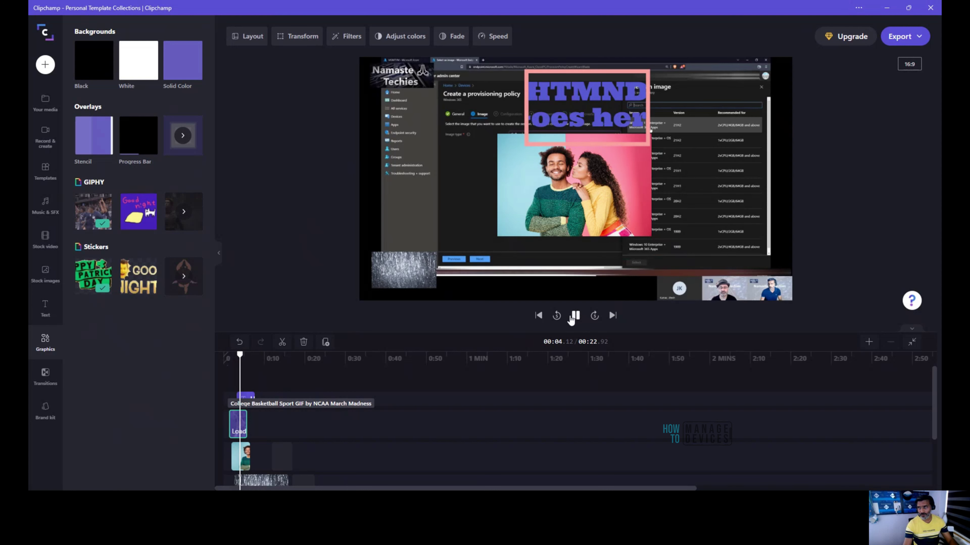
left_click_drag(238, 423, 247, 404)
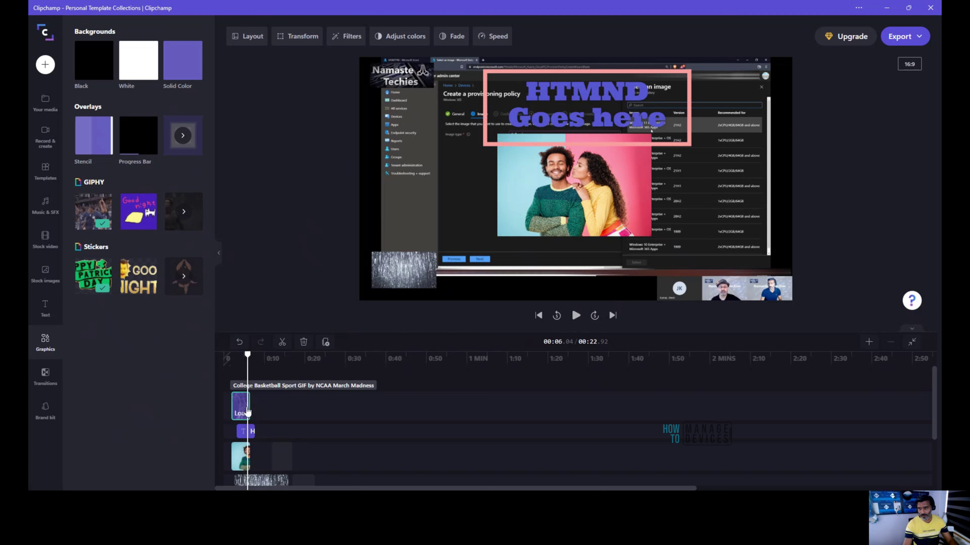
left_click(575, 316)
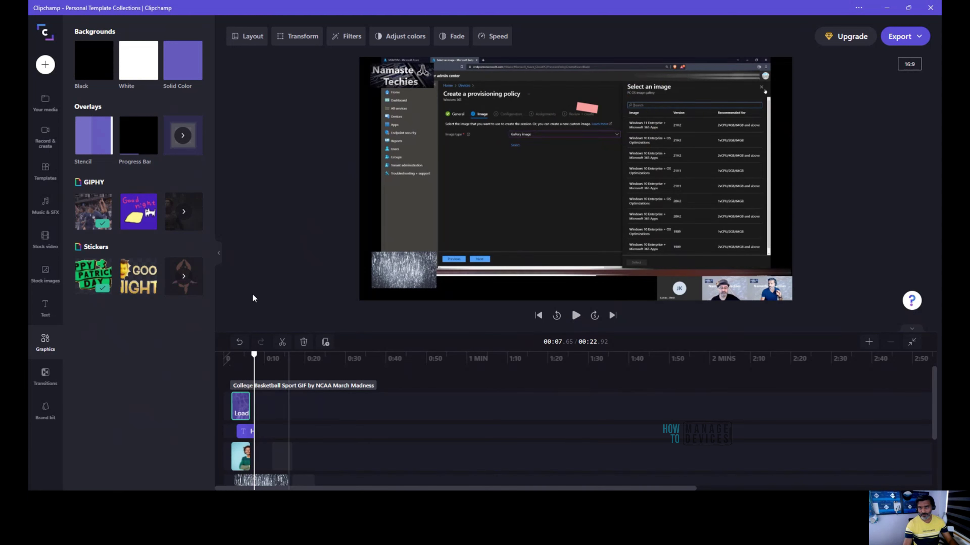
Add the Progress Bar overlay at about 00:07 on a new track and preview it at about 00:08.
mouse_move(126, 146)
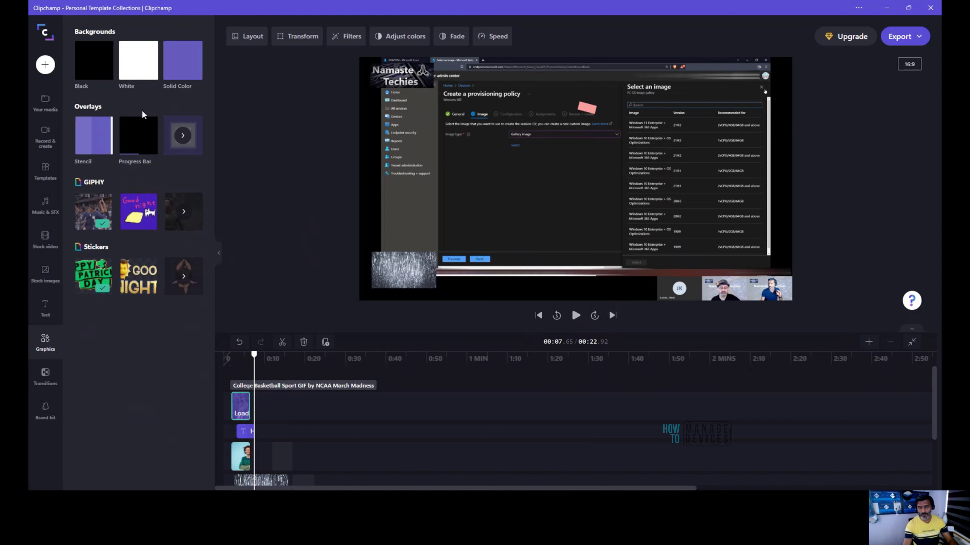
mouse_move(144, 224)
left_click(150, 149)
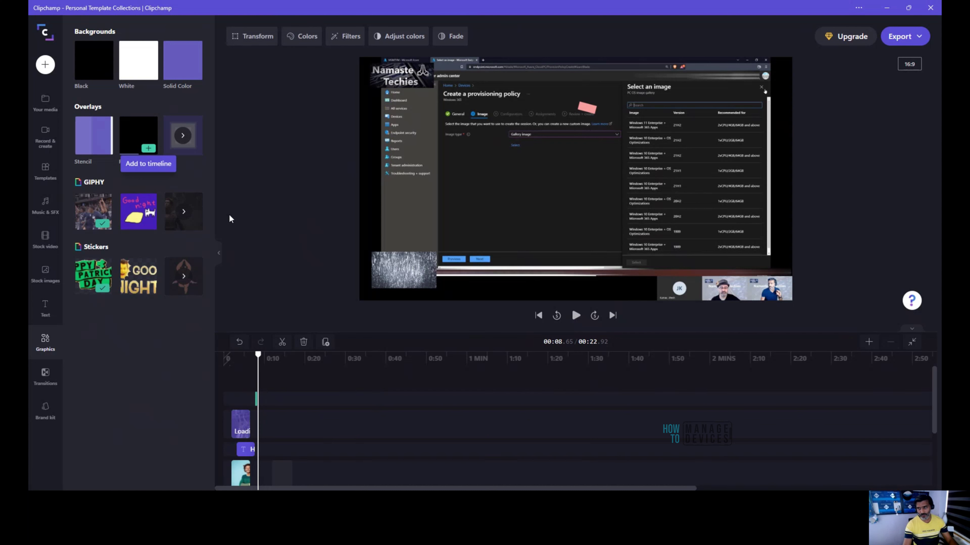
left_click_drag(258, 354, 254, 354)
left_click(576, 316)
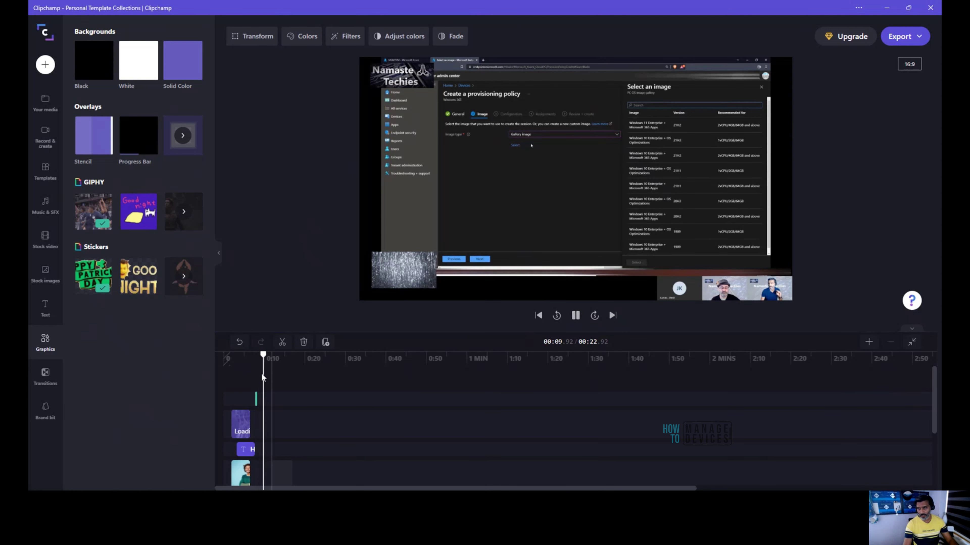
left_click(576, 316)
left_click(248, 357)
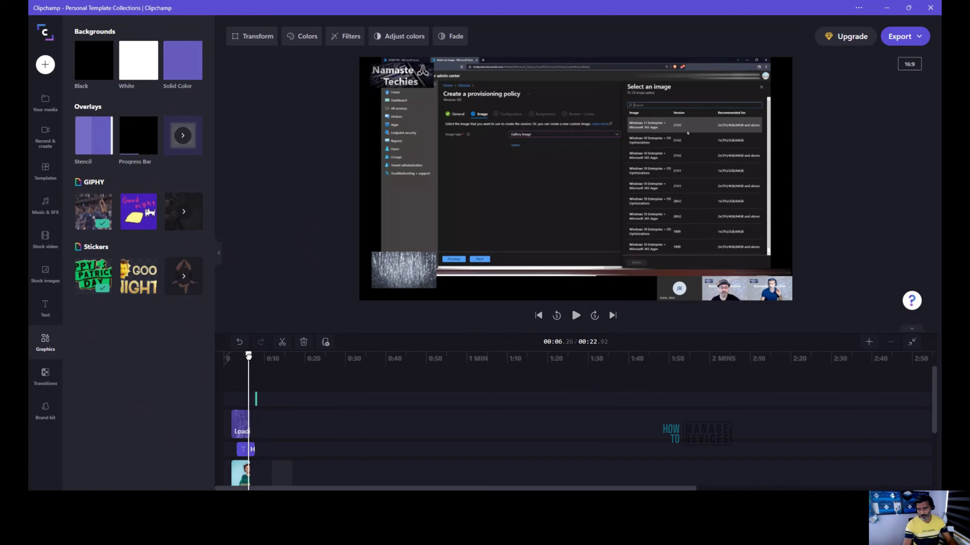
left_click_drag(249, 357, 255, 357)
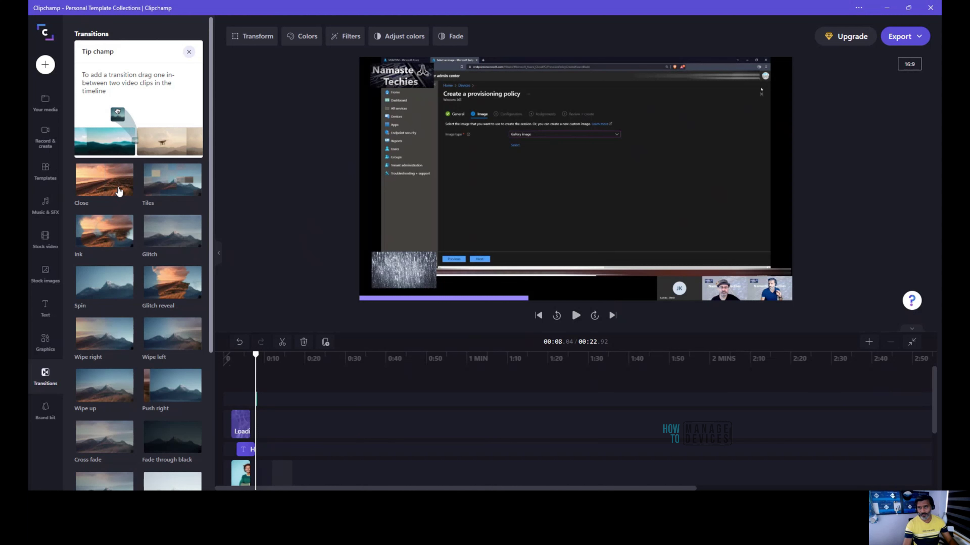
Try to apply the Close transition to the timeline at about 00:08, and return the playhead to the video's beginning.
left_click_drag(117, 188, 261, 432)
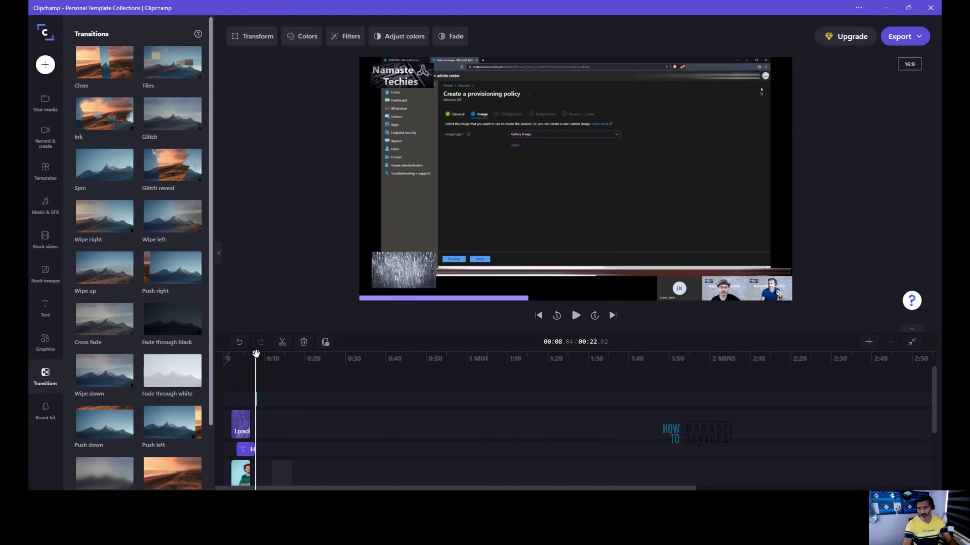
left_click_drag(255, 355, 227, 355)
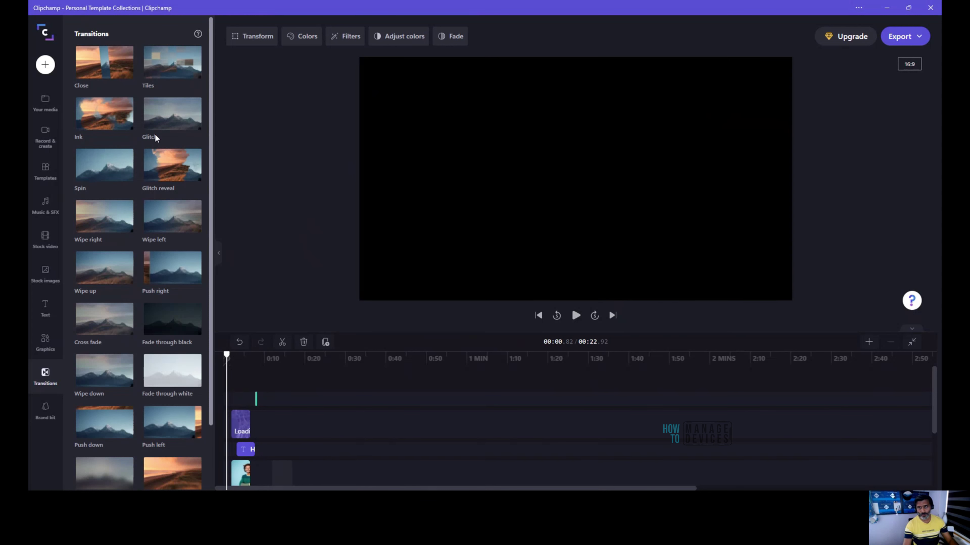
Open the brand kit to view its font, color and logo options.
left_click(46, 412)
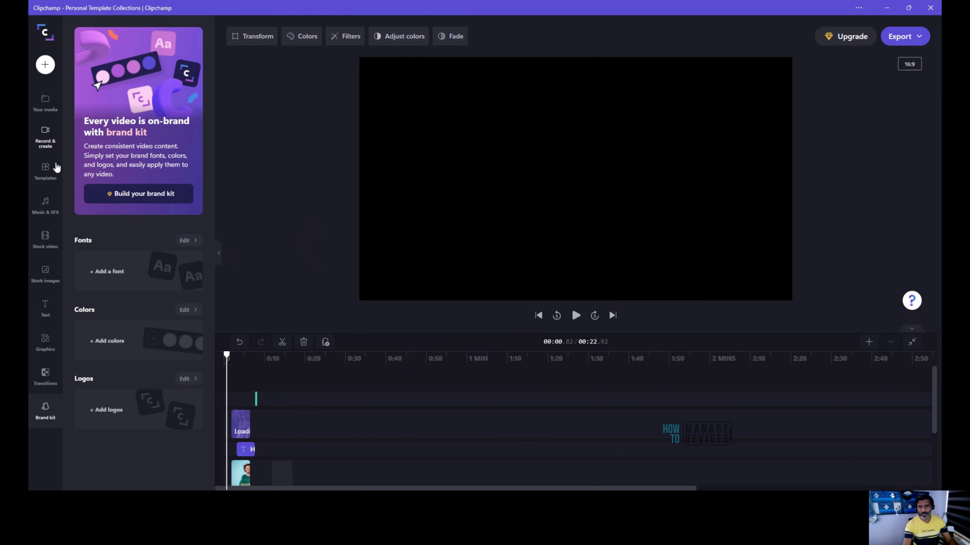
Start a screen recording of the entire Screen 2, let it run for a few seconds and discard it.
left_click(44, 144)
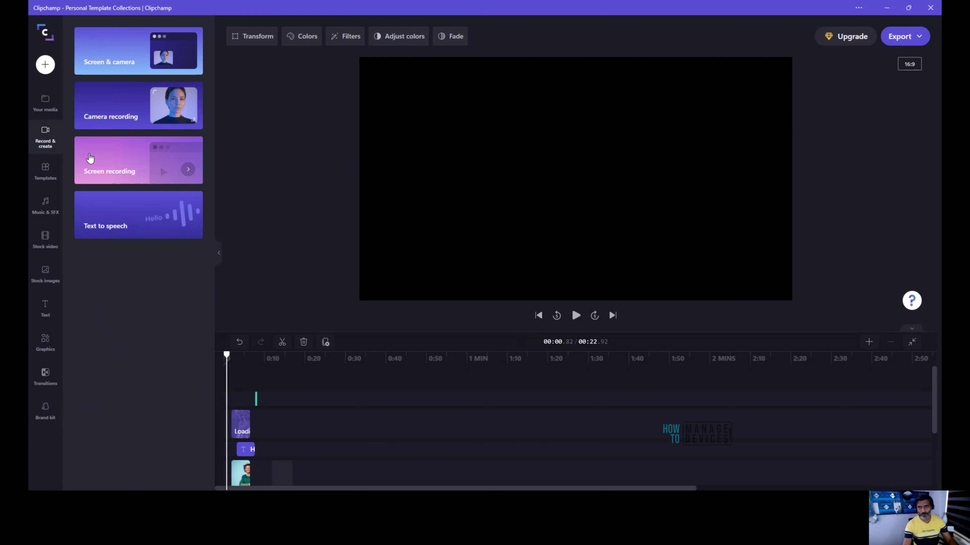
left_click(123, 166)
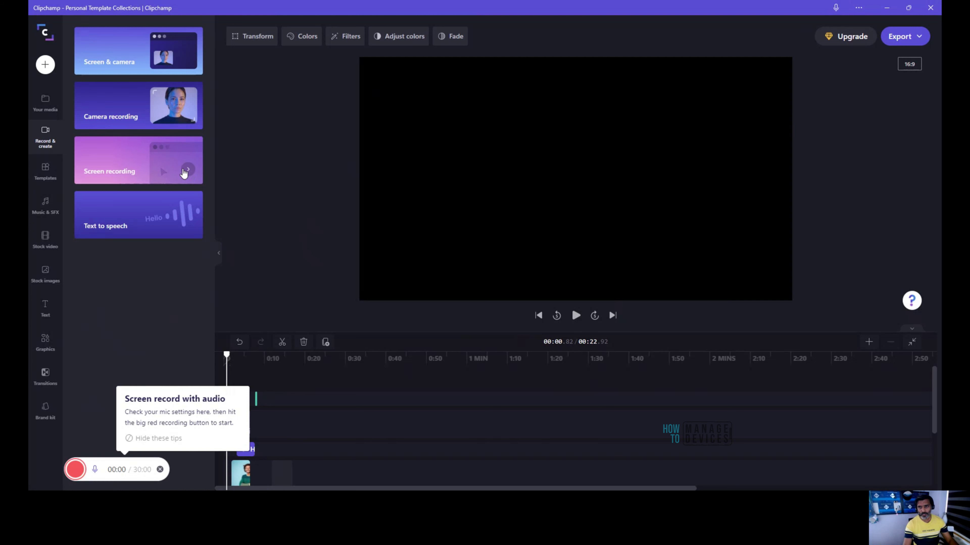
left_click(74, 472)
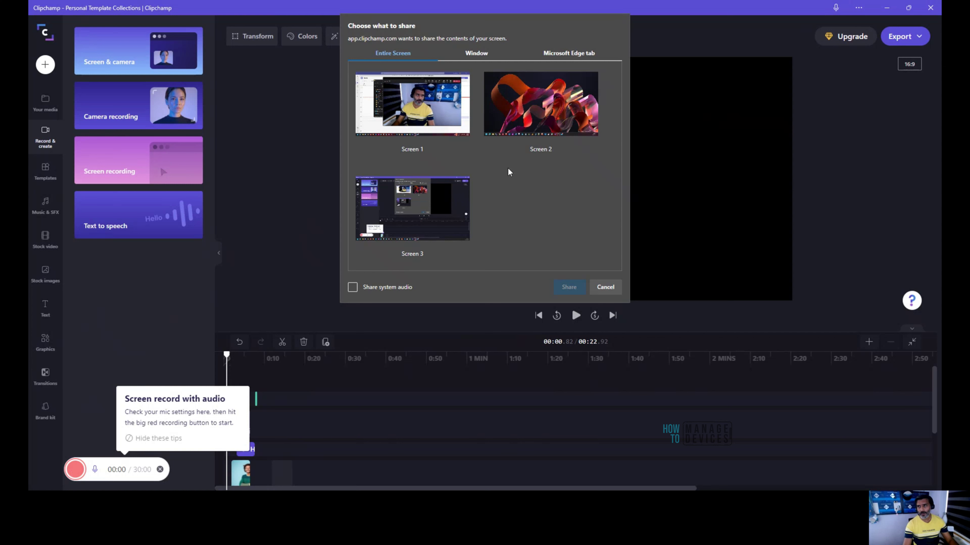
left_click(516, 123)
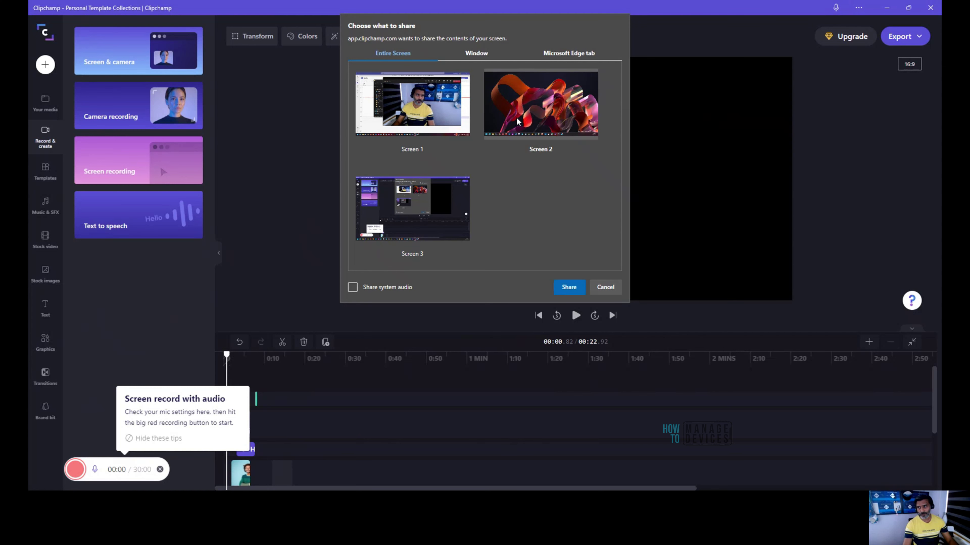
left_click(572, 292)
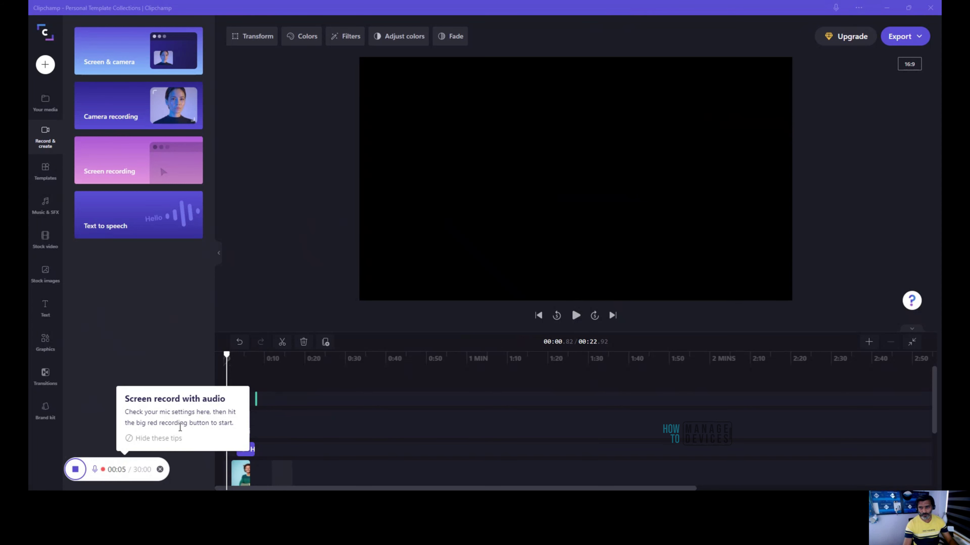
left_click(160, 470)
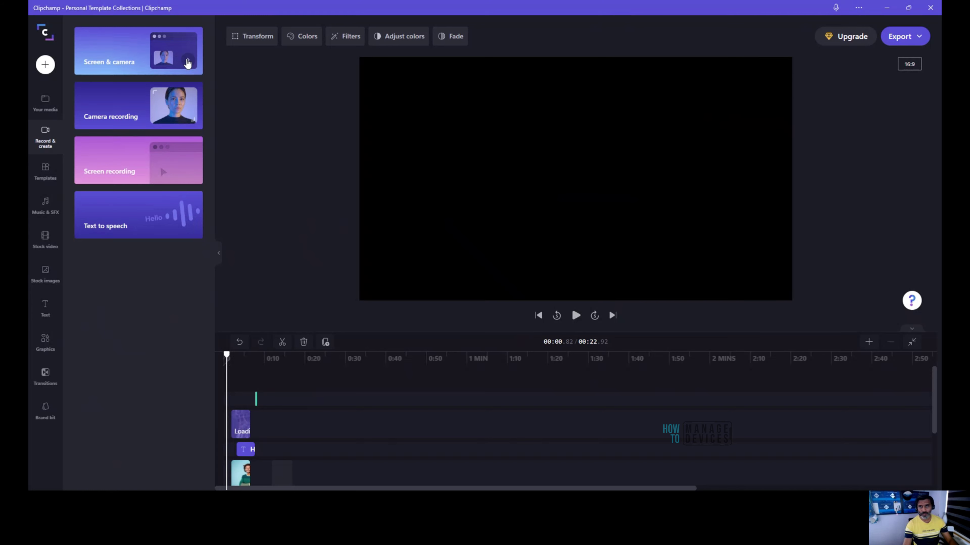
View the camera recorder and the combined screen and camera recorder, closing each without recording.
left_click(190, 117)
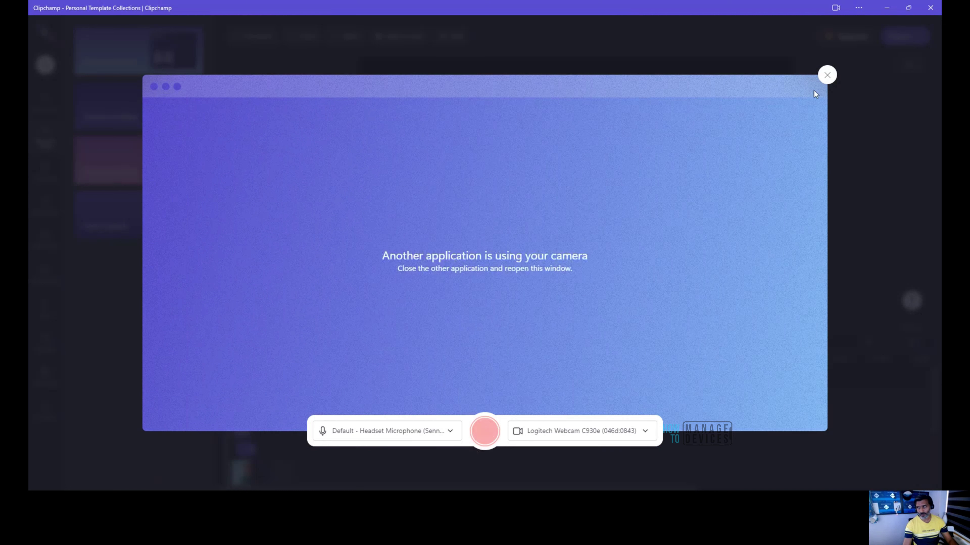
left_click(827, 75)
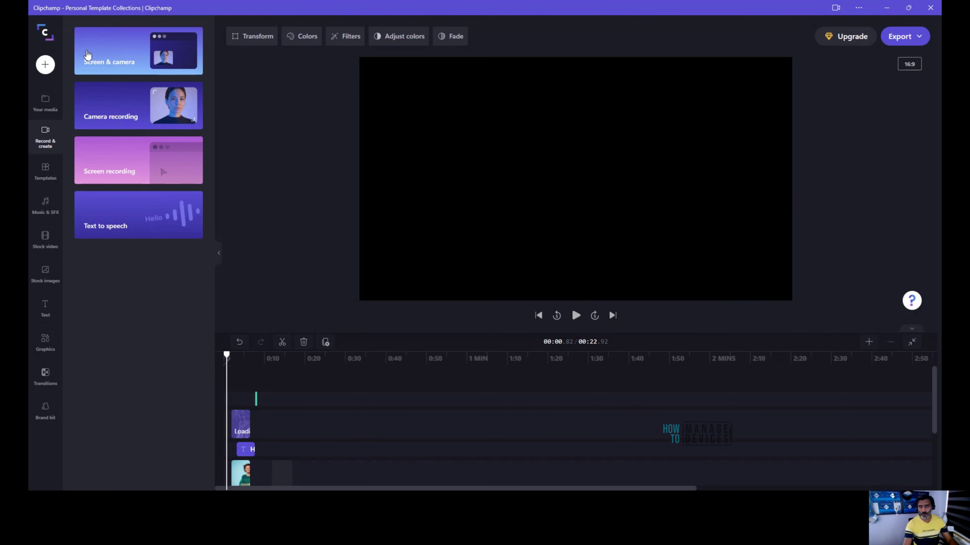
left_click(187, 62)
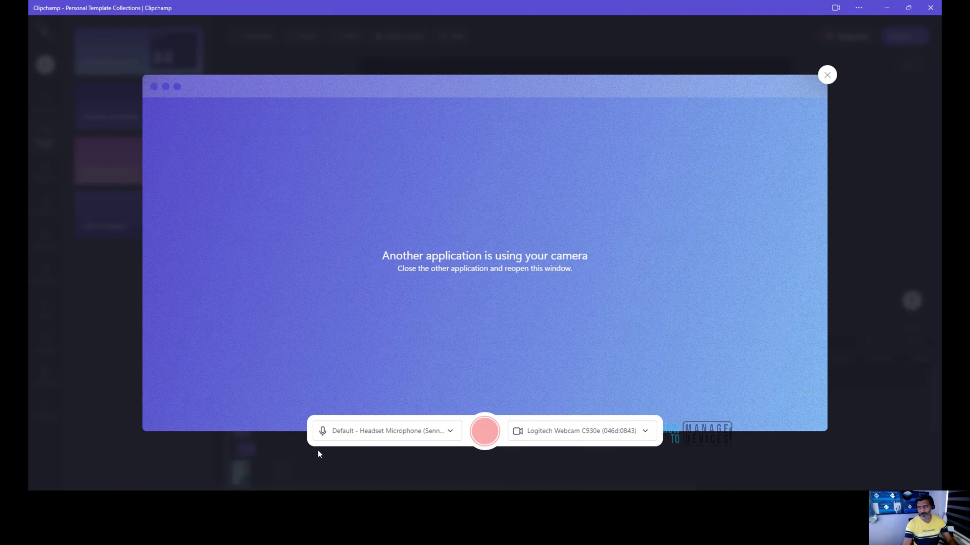
left_click(827, 75)
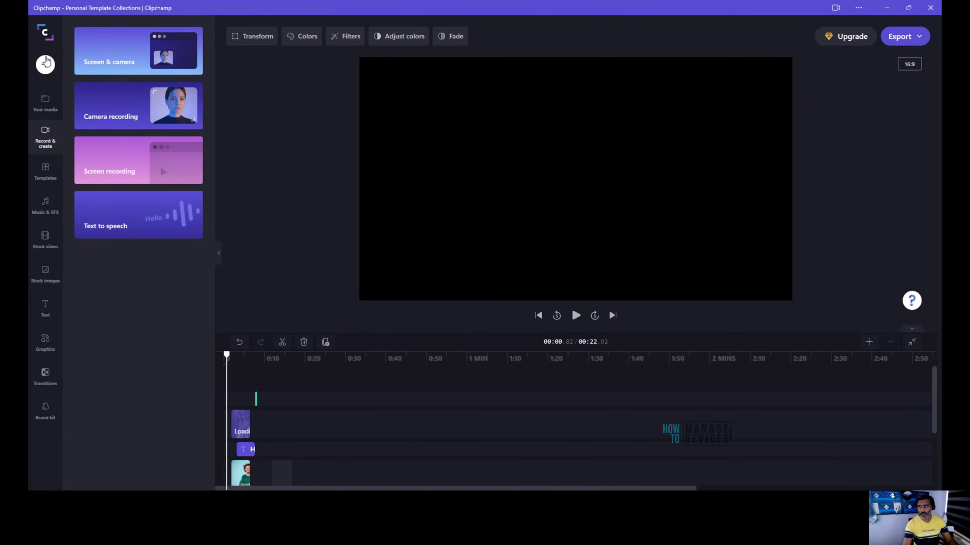
Export the video in 480p draft quality, keeping the gap in the timeline.
left_click(900, 38)
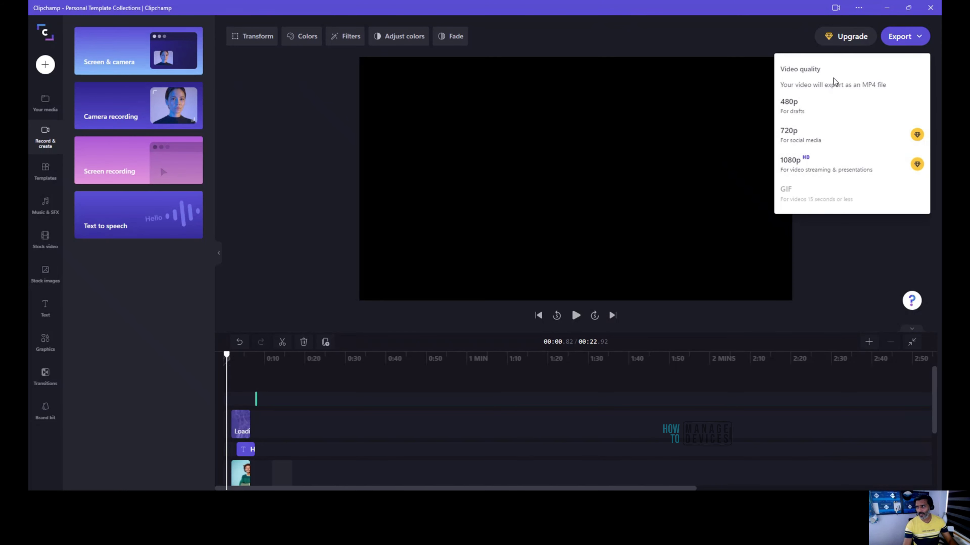
left_click(819, 104)
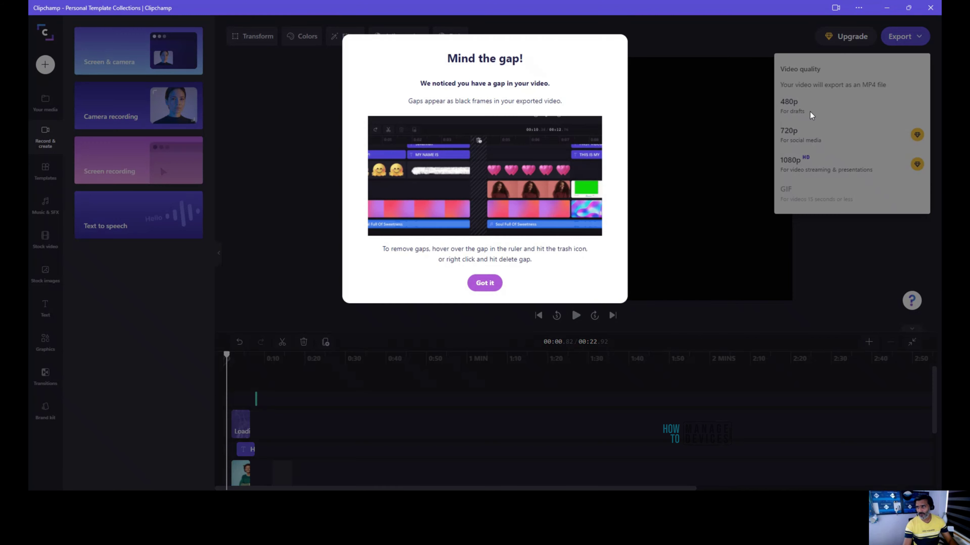
left_click(487, 286)
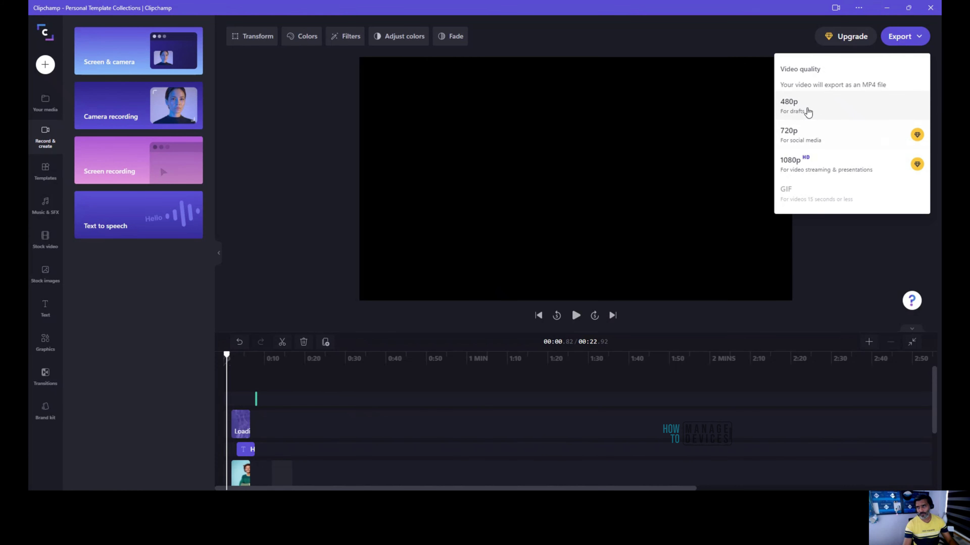
left_click(915, 38)
left_click(915, 38)
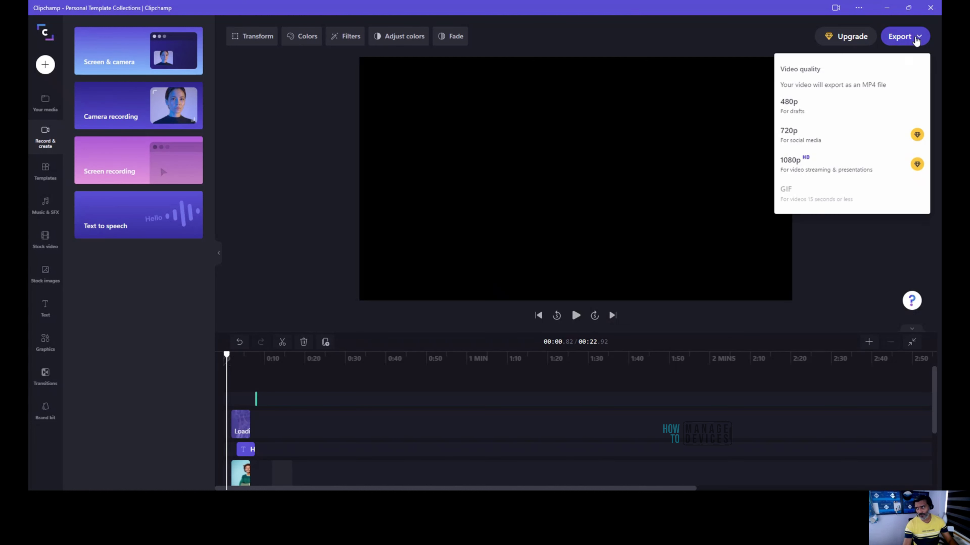
left_click(837, 111)
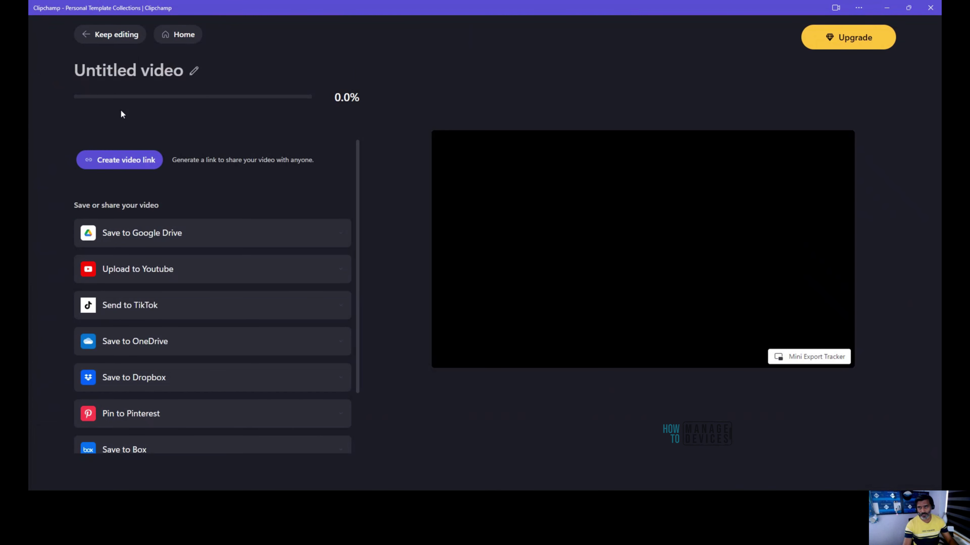
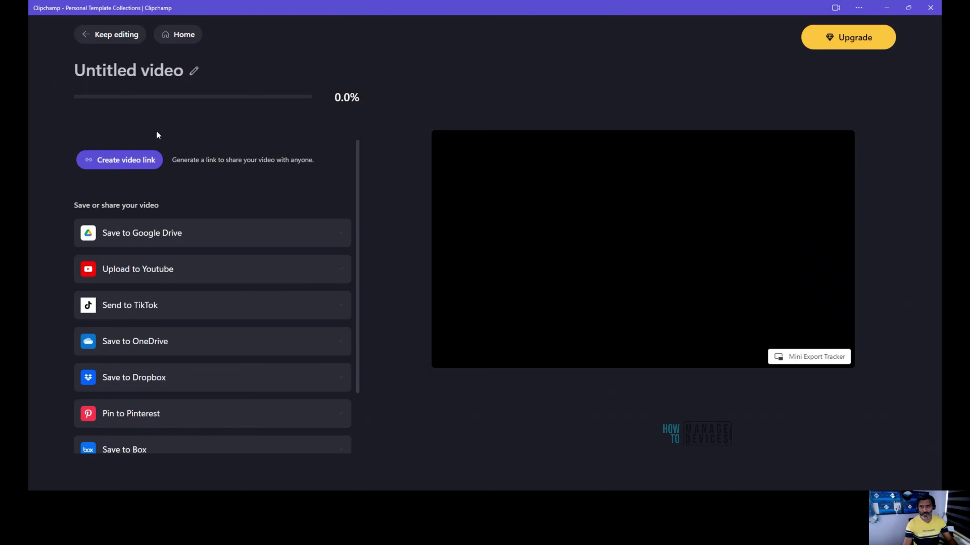
Expand the YouTube upload option and look through the other save and share destinations for the exported video.
left_click(221, 274)
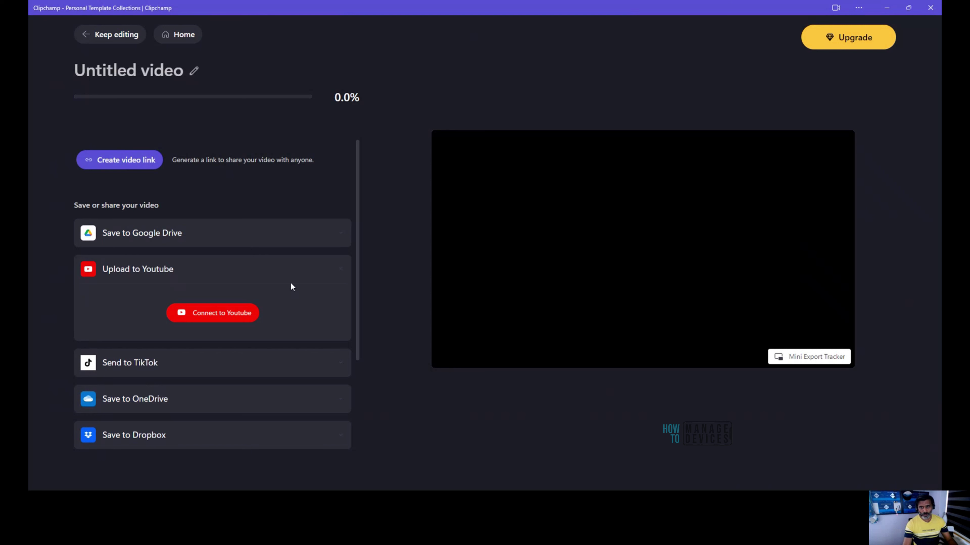
scroll(272, 271, "down", 3)
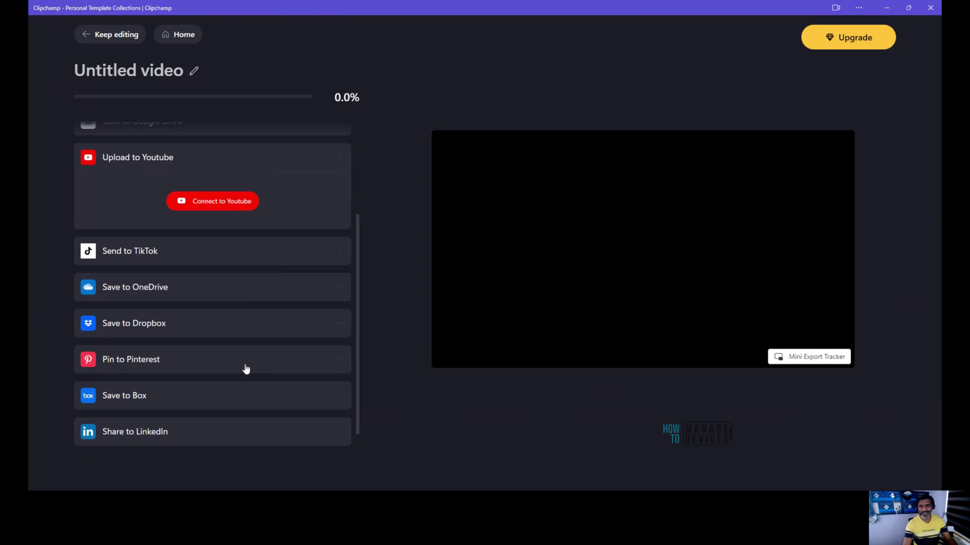
scroll(267, 362, "up", 3)
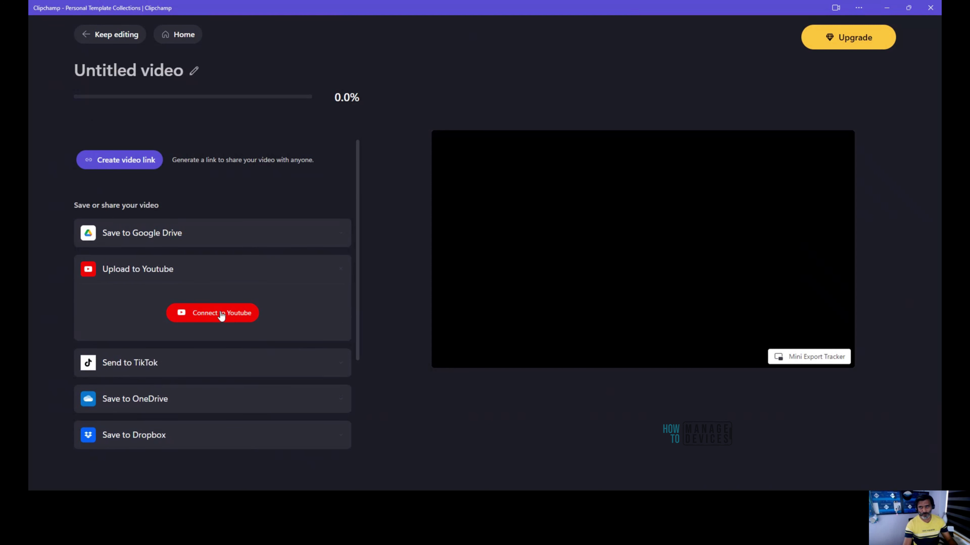